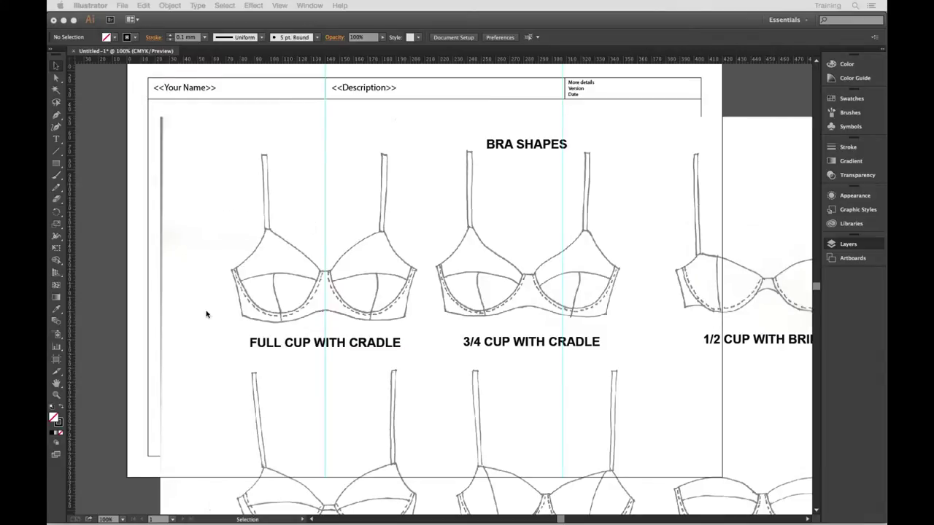
Step: Zoom in on the full-cup bra sketch and settle the view at 150%
click(198, 269)
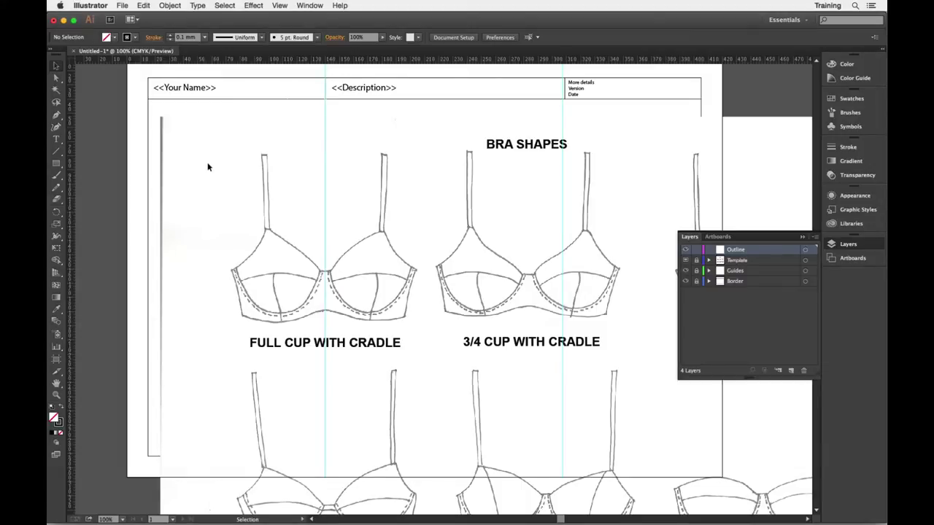
key(super)
drag(190, 144, 462, 363)
scroll(462, 356, right, 5)
scroll(462, 356, up, 1)
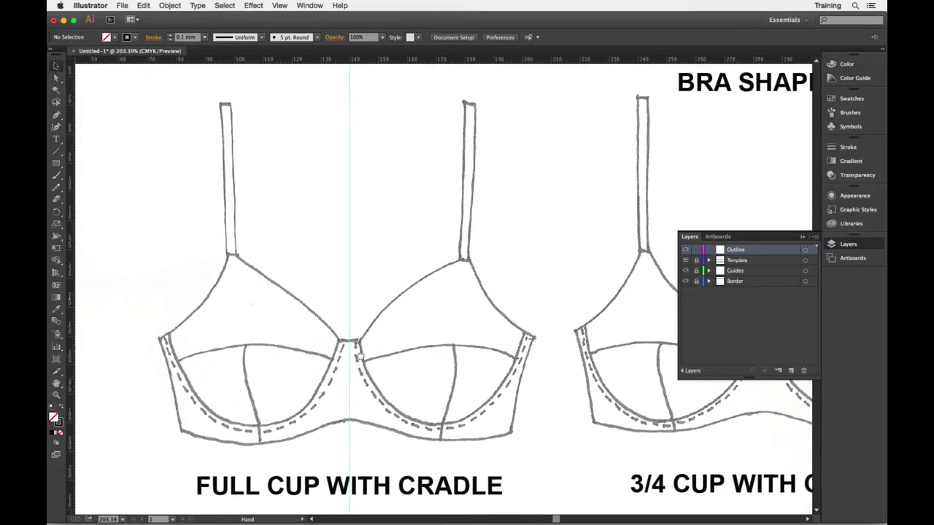
key(super+minus)
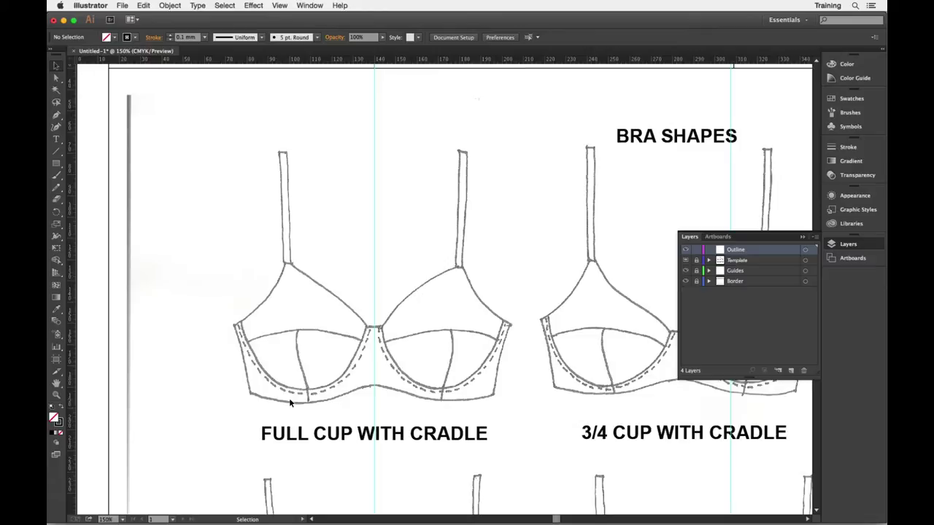
Step: At 300%, trace the left cup with straight Pen anchors from centre front to the underbust
key(super+equal)
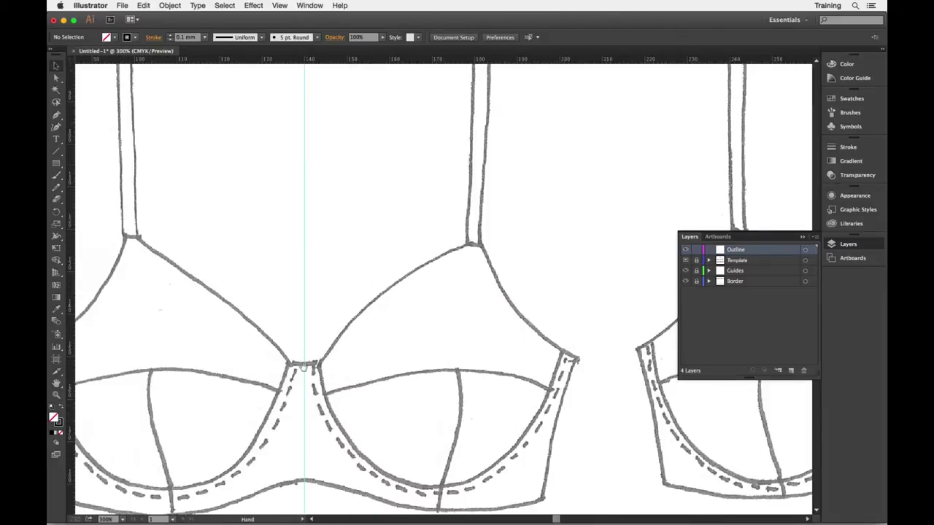
drag(289, 398, 474, 299)
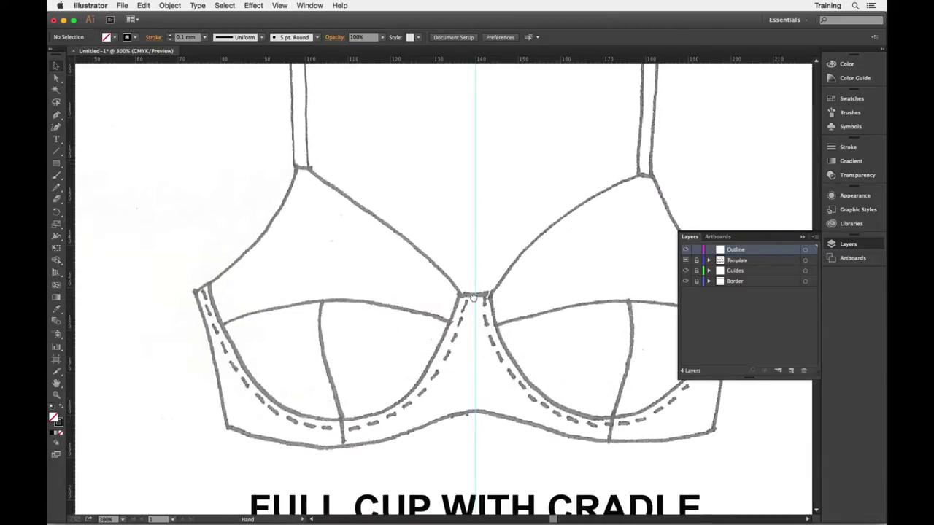
click(56, 114)
click(460, 295)
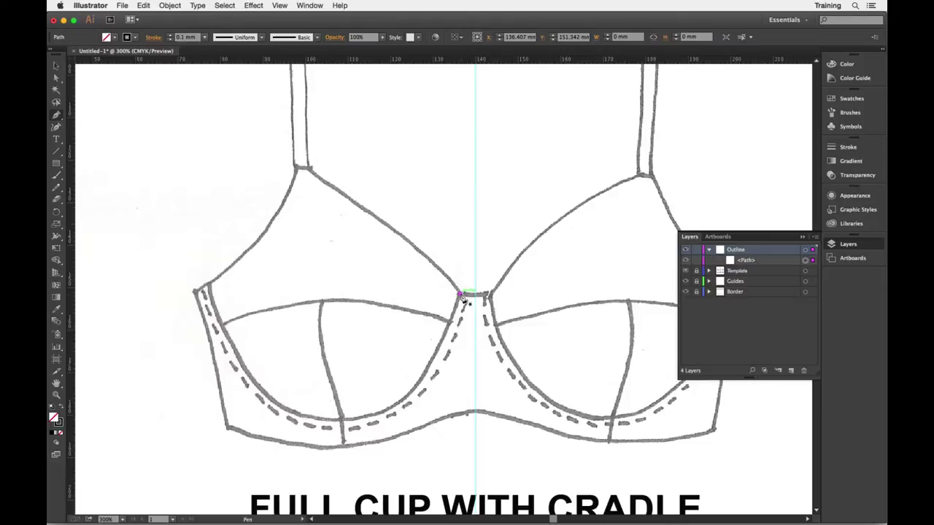
click(297, 170)
click(299, 168)
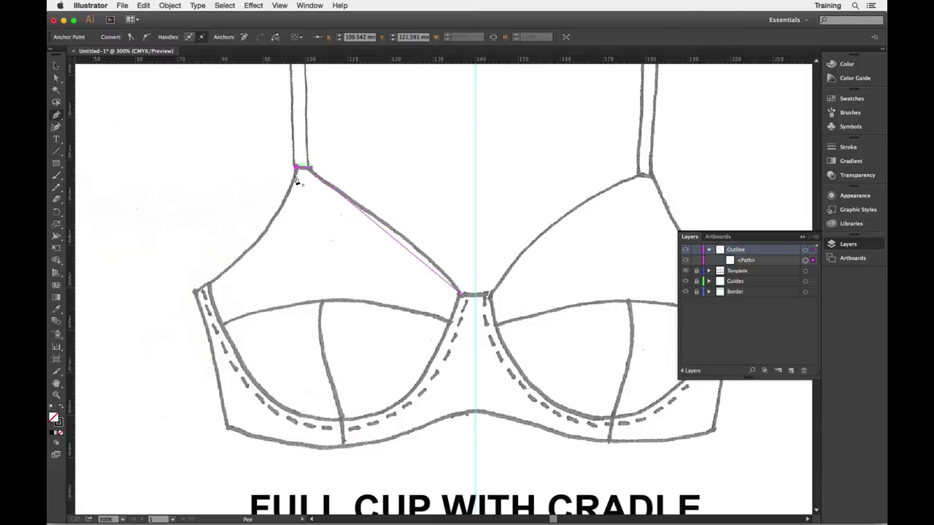
click(196, 292)
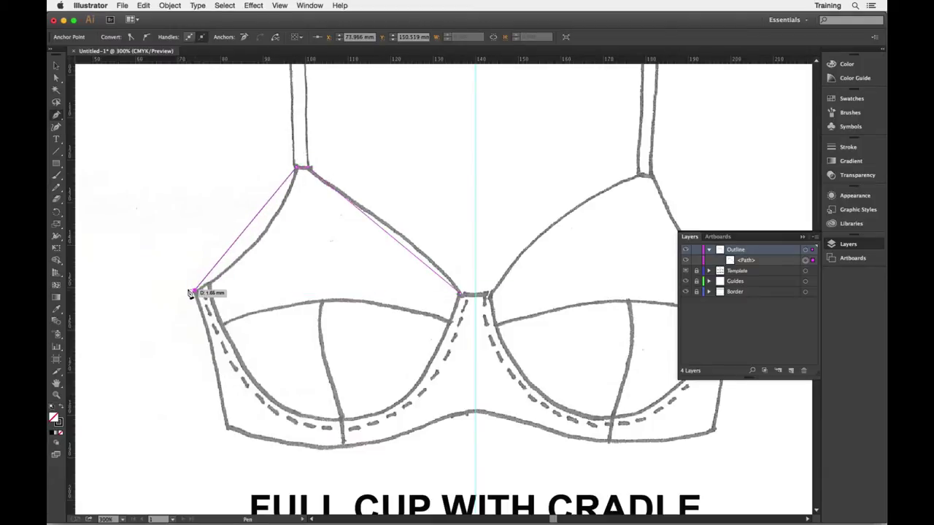
click(228, 429)
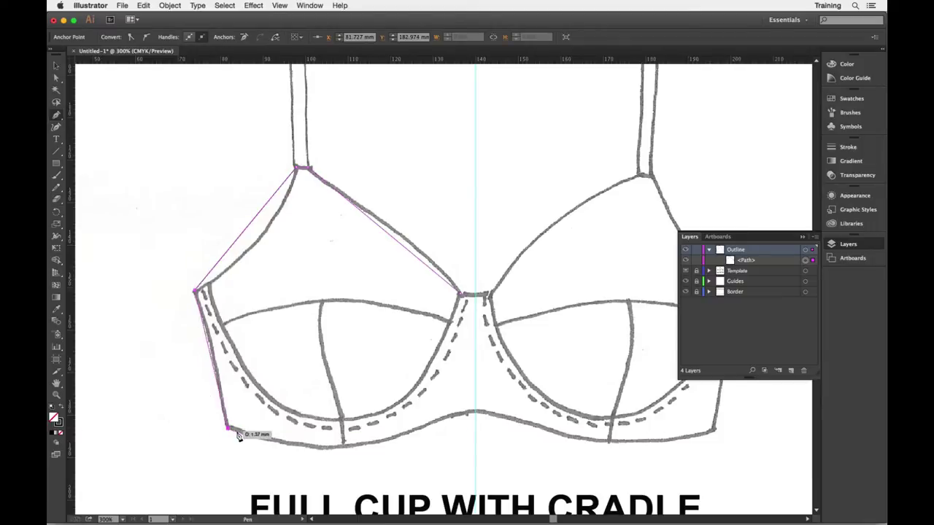
click(429, 424)
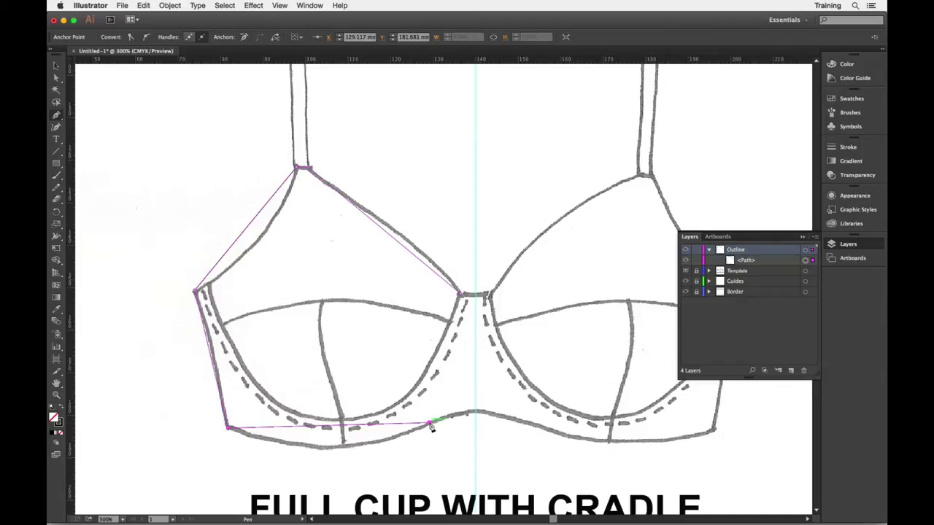
Step: Give the traced cup outline the Default graphic style's black 0.75 mm stroke
key(v)
click(446, 440)
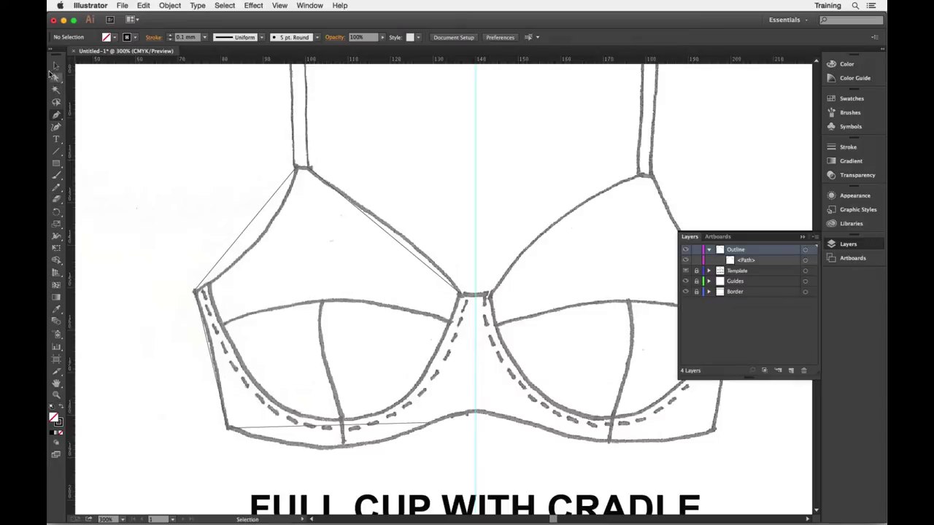
click(246, 225)
click(854, 211)
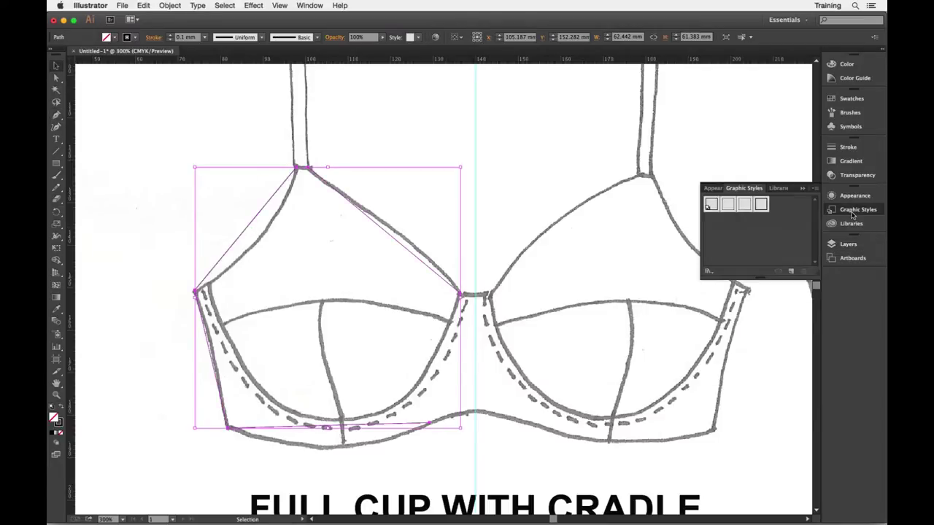
click(712, 207)
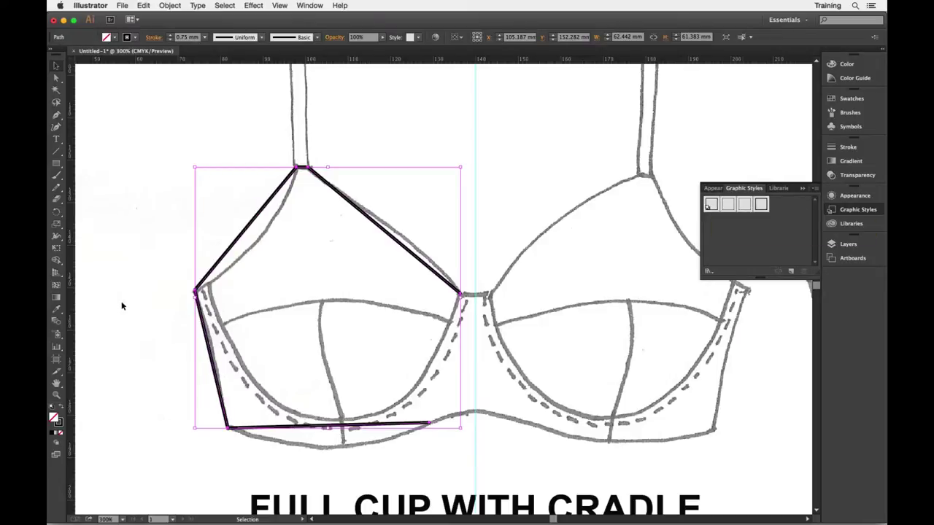
Step: Curve the upper cup edges and bottom underbust edge, then refine the bottom curve's handles
click(58, 116)
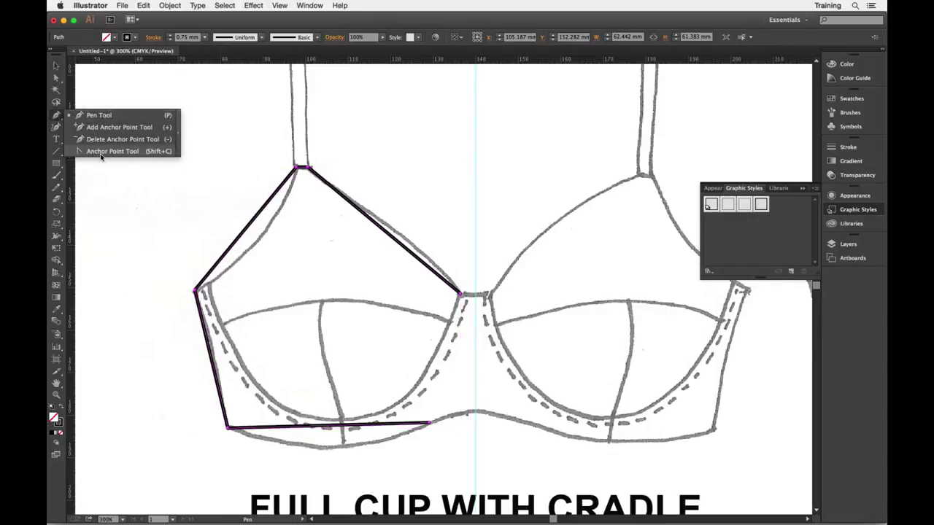
click(101, 152)
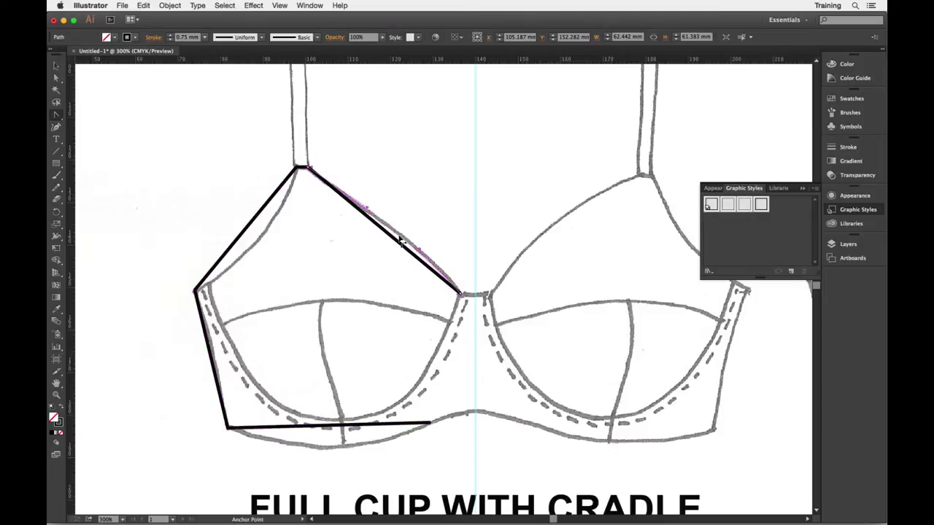
drag(400, 240, 409, 231)
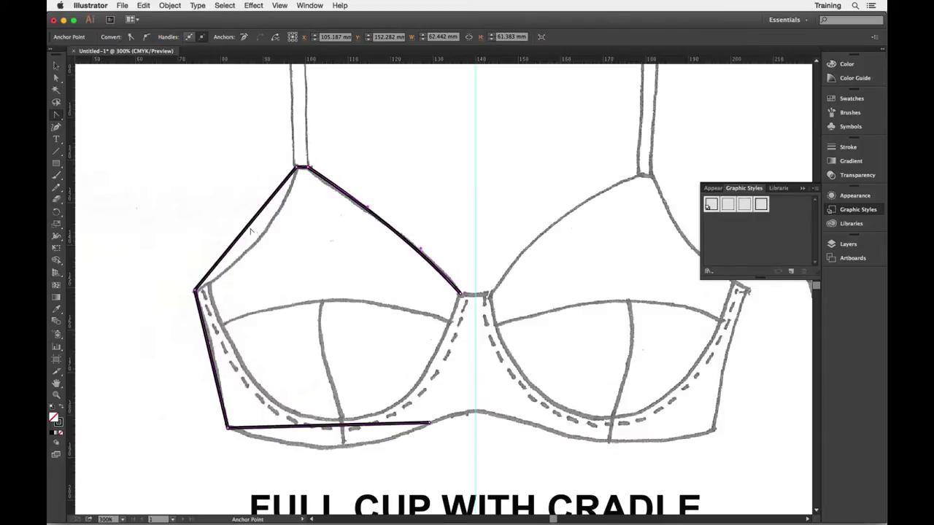
drag(248, 232, 263, 241)
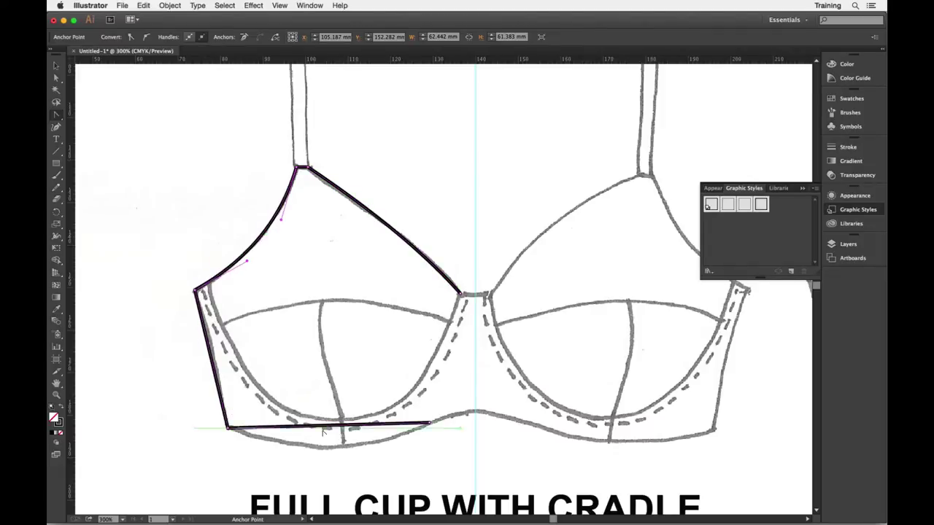
drag(328, 431, 327, 453)
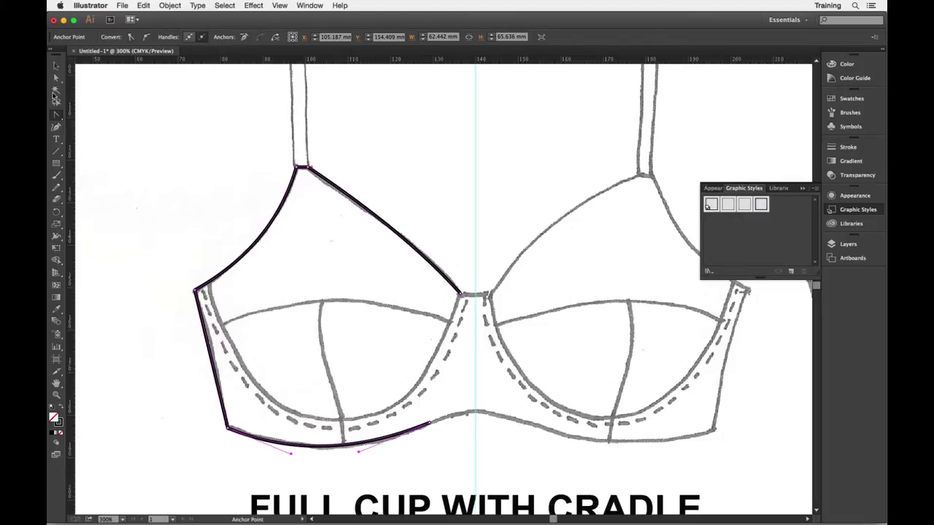
click(57, 81)
drag(358, 453, 359, 456)
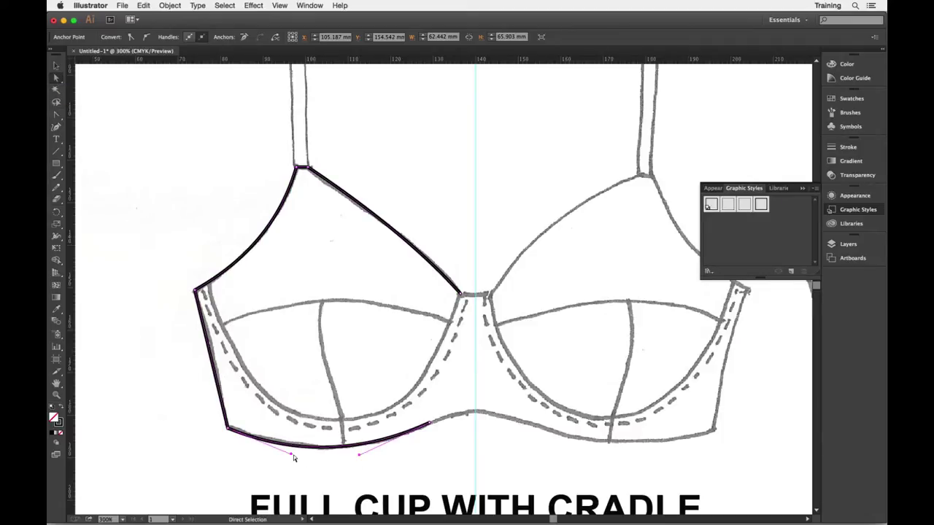
drag(294, 455, 291, 451)
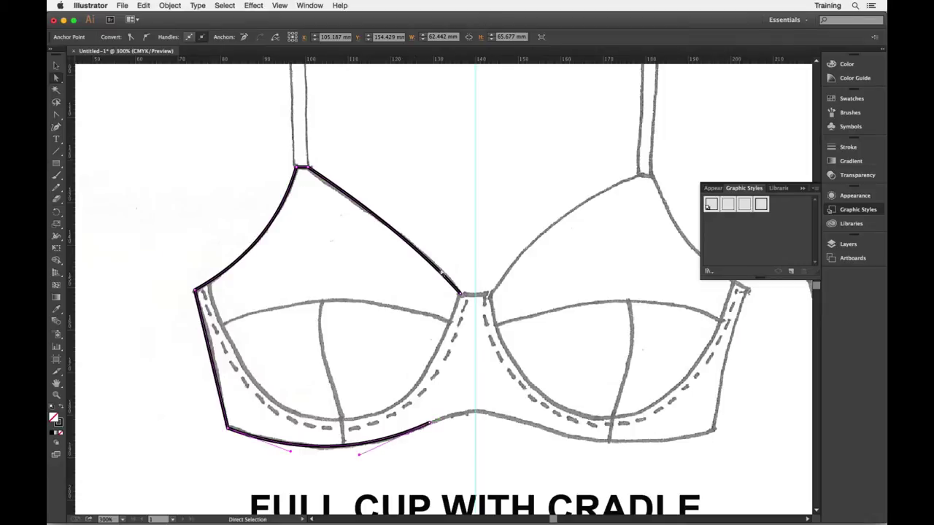
Step: Hide the Template layer to check the deselected cup outline, then show the sketch again
click(847, 245)
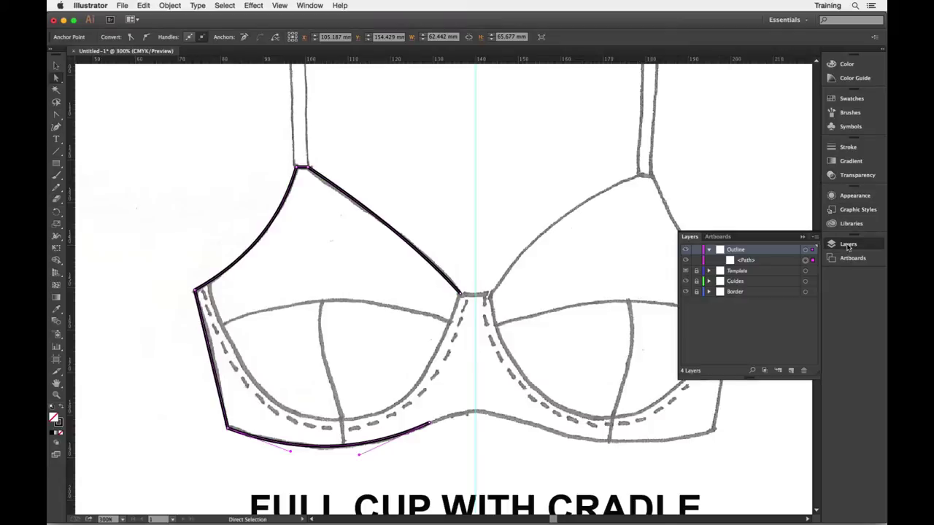
click(685, 271)
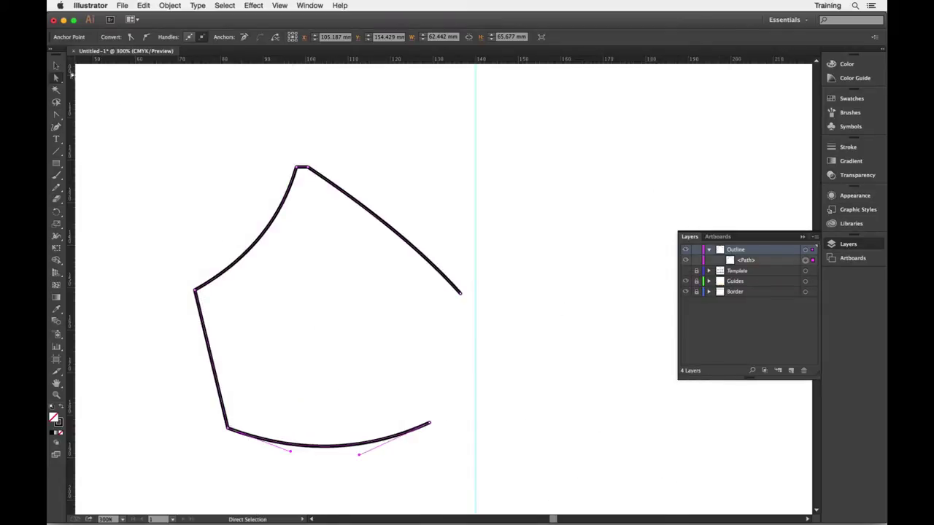
click(59, 66)
click(142, 176)
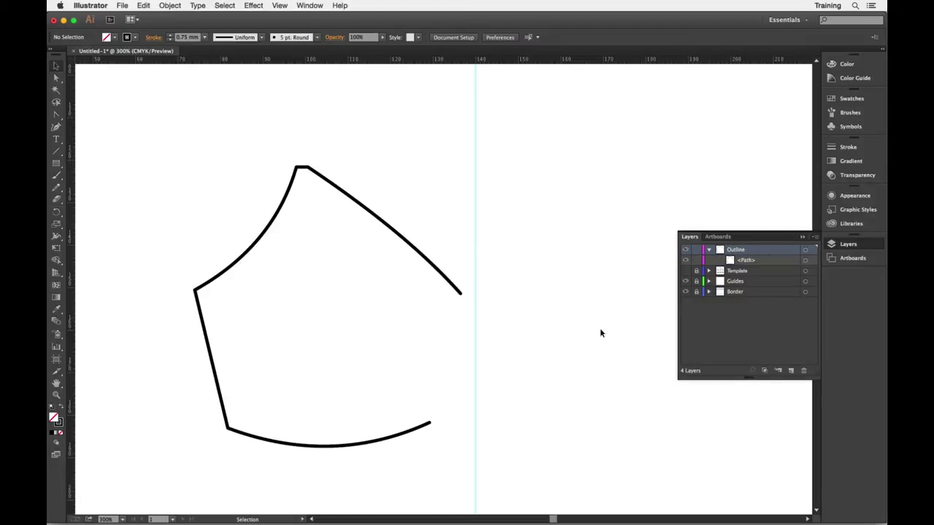
click(685, 270)
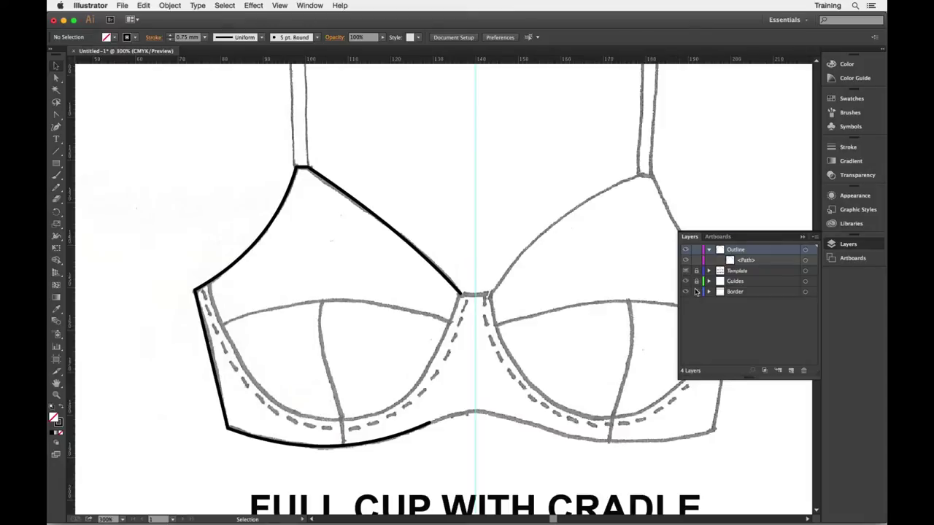
Step: Reflect a vertical copy of the cup outline across the centre guide and select both halves
click(285, 204)
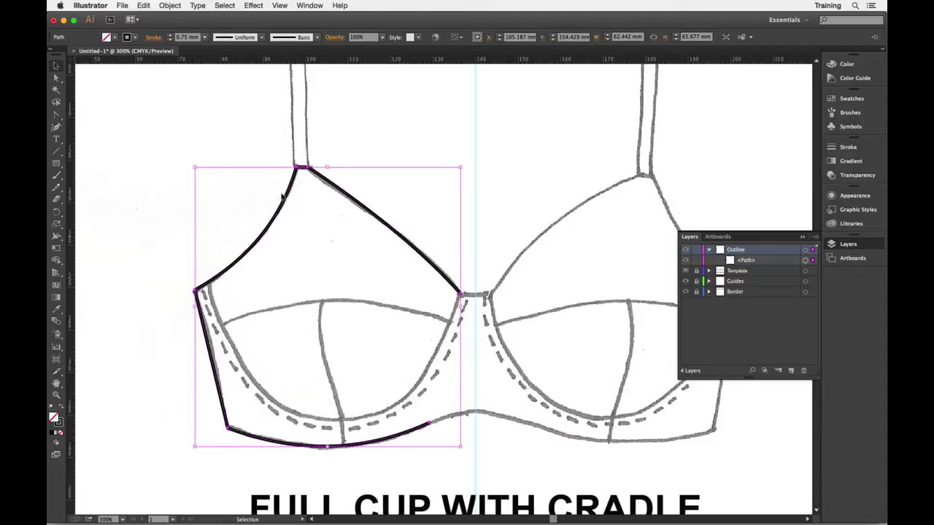
click(56, 212)
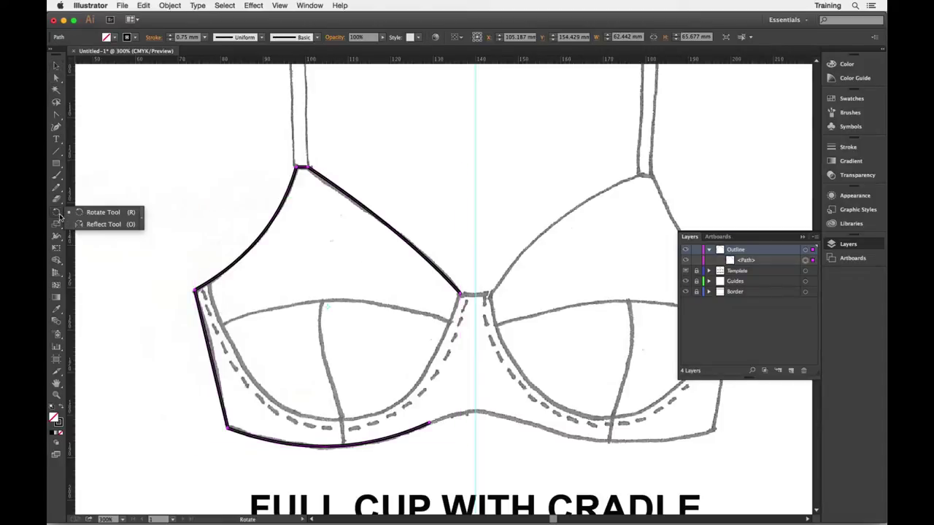
click(103, 224)
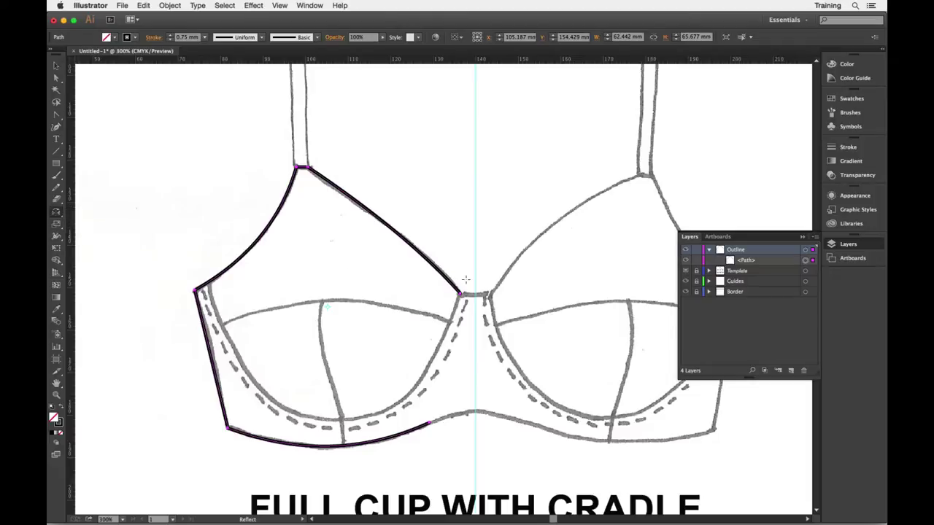
key(super)
alt+click(475, 281)
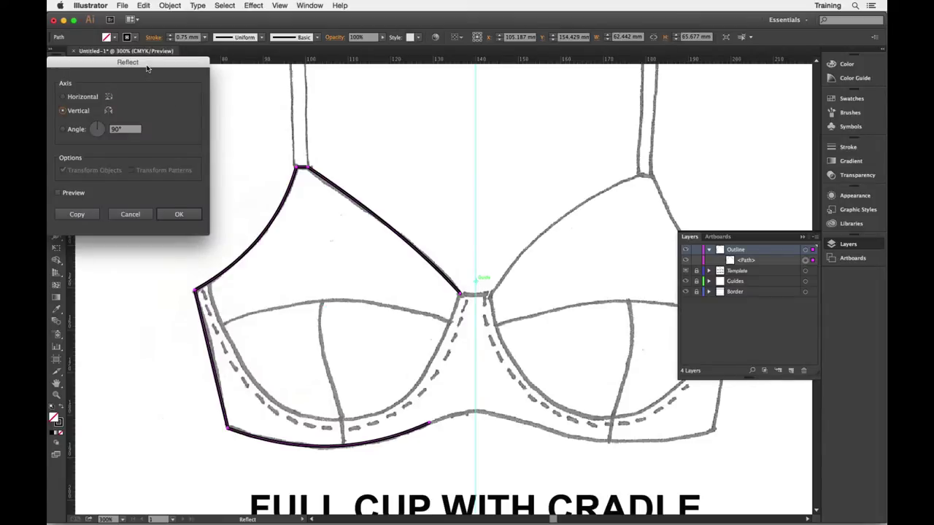
drag(149, 70, 183, 80)
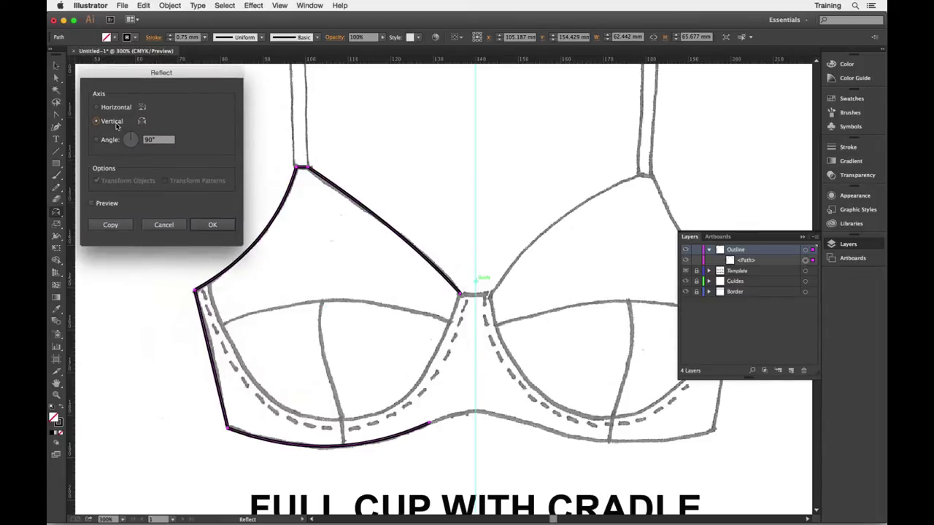
click(91, 204)
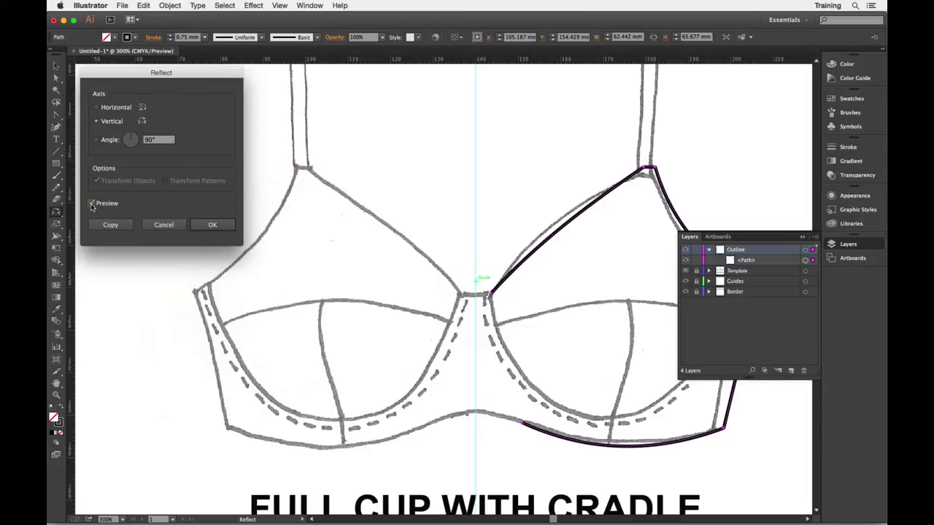
click(109, 226)
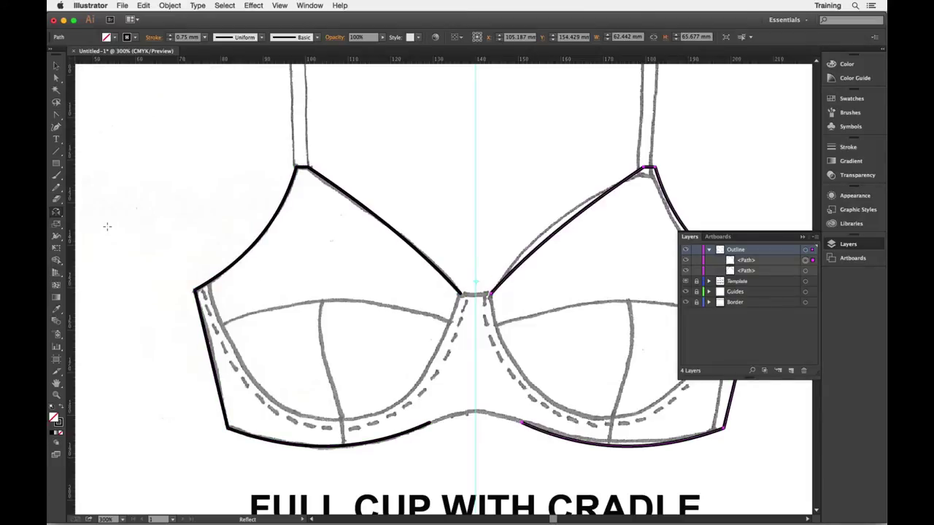
click(56, 65)
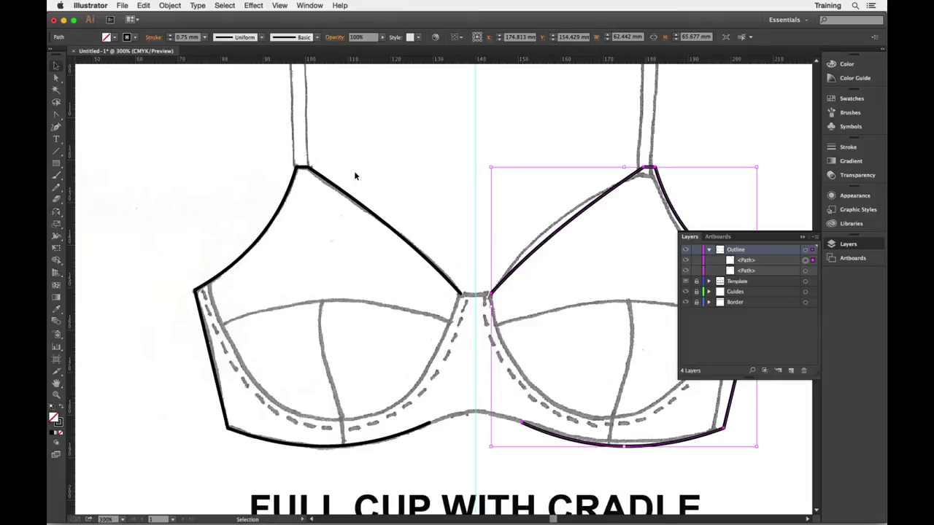
drag(365, 176, 529, 297)
Step: Join the two halves into one path and bend the bottom cradle segment upward
right_click(418, 122)
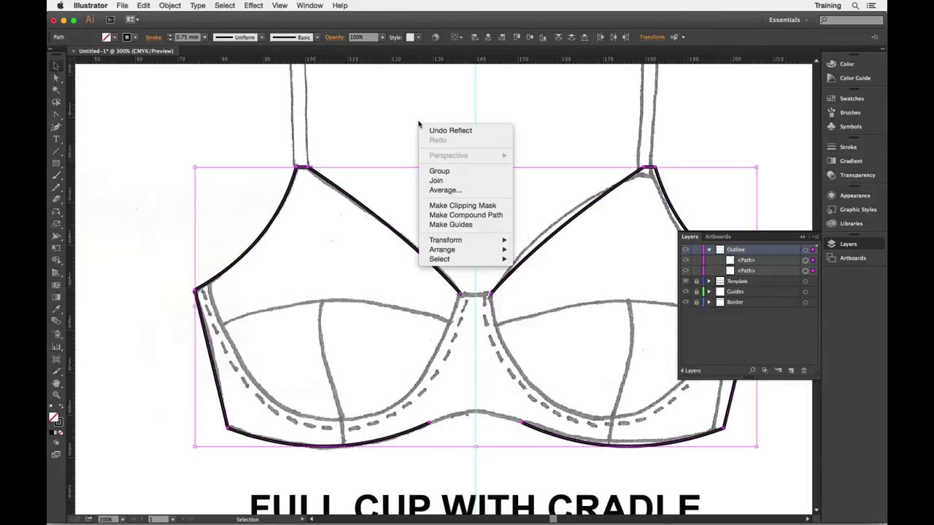
click(431, 183)
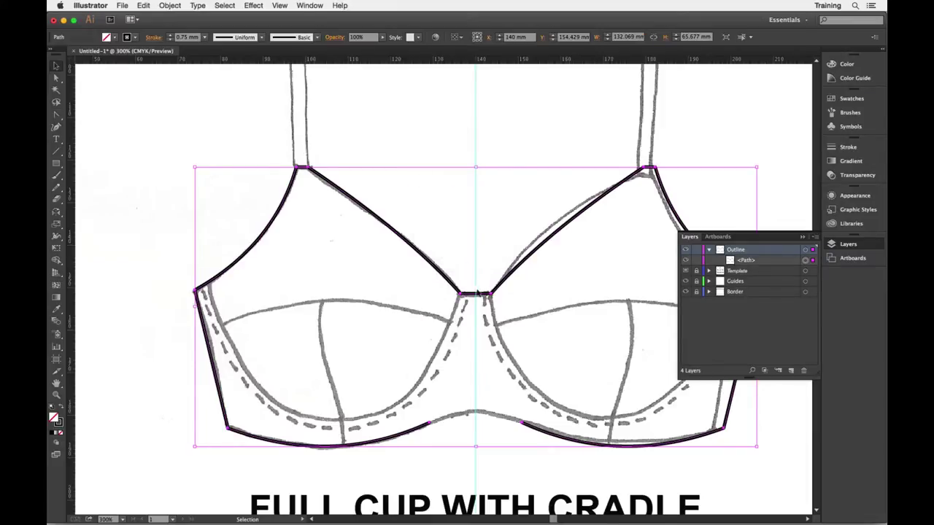
right_click(428, 127)
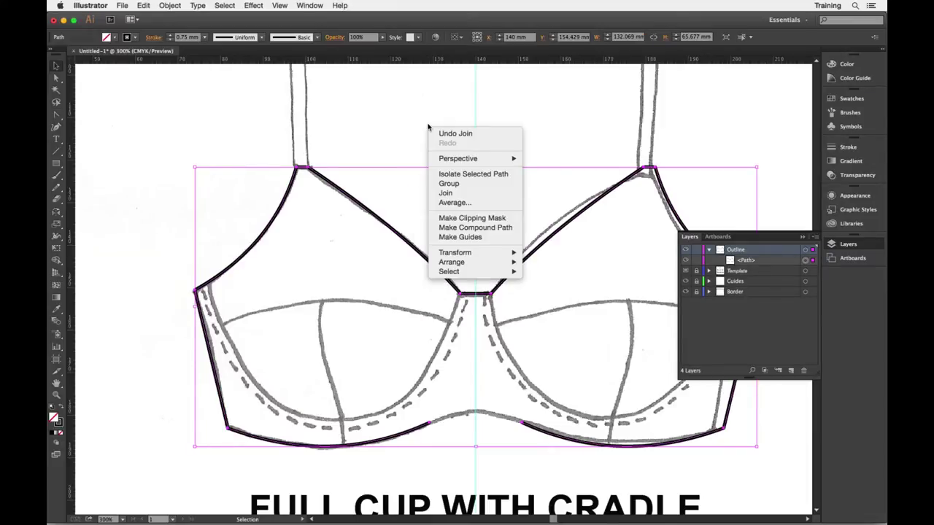
click(443, 193)
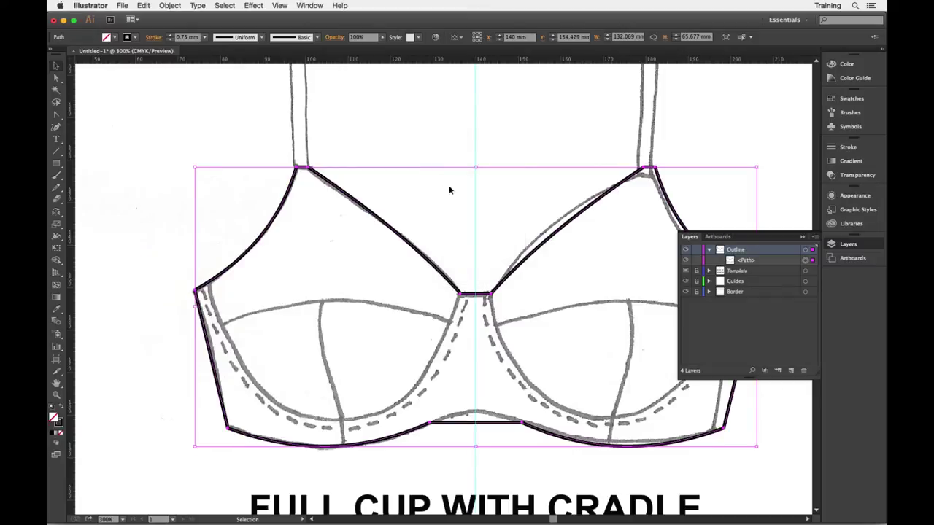
click(57, 117)
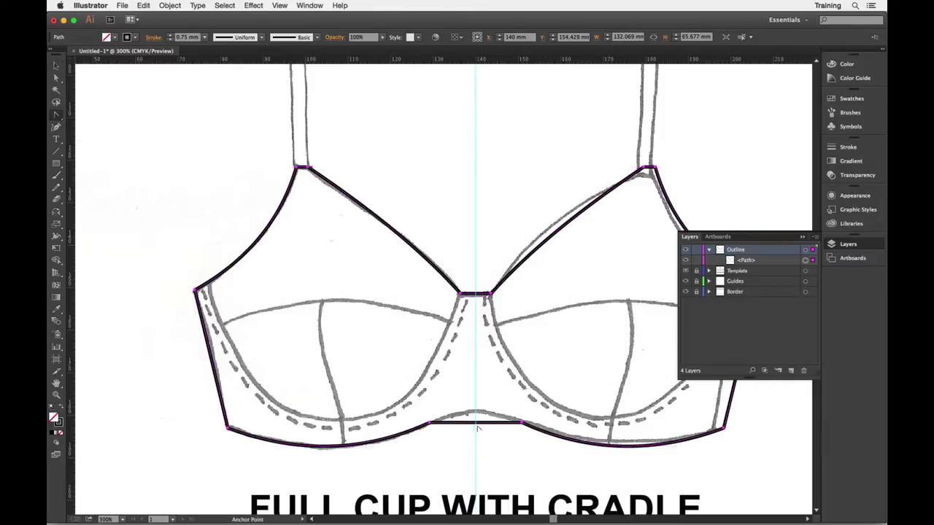
drag(478, 429, 478, 414)
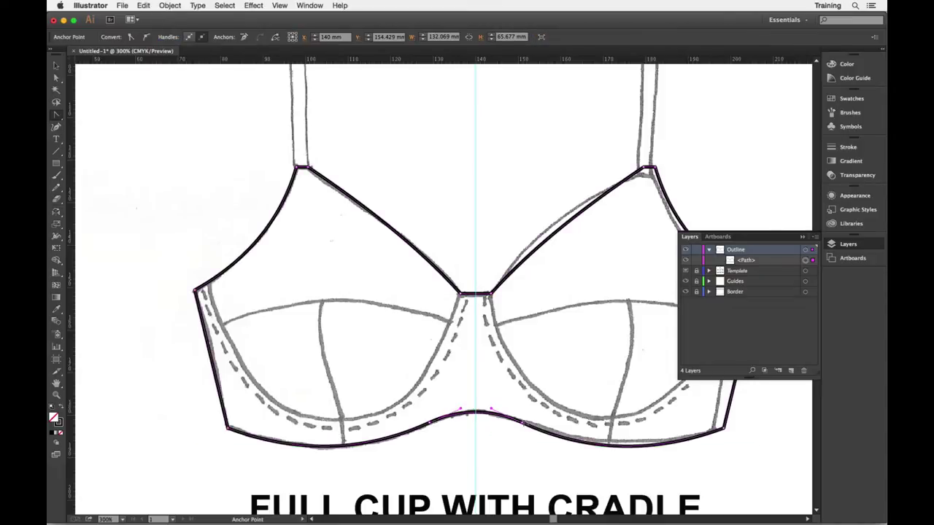
key(v)
click(345, 357)
scroll(638, 313, up, 1)
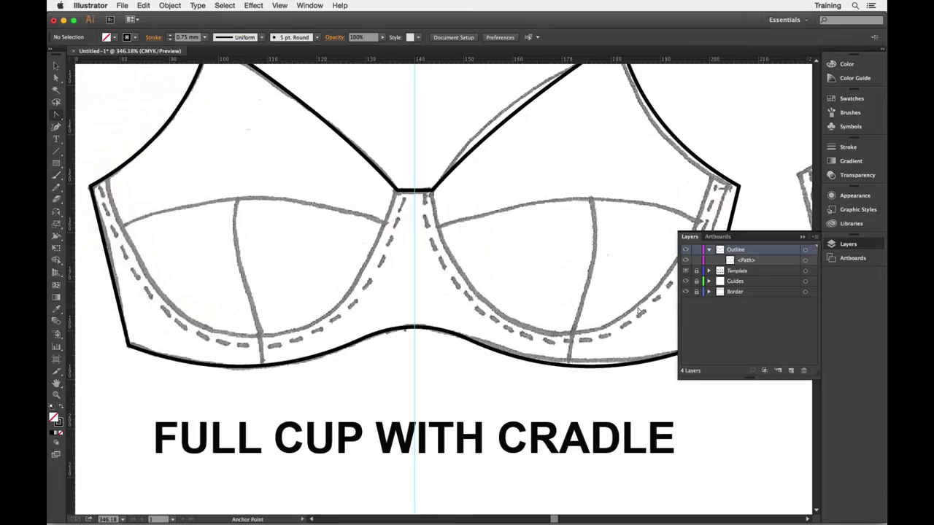
click(686, 271)
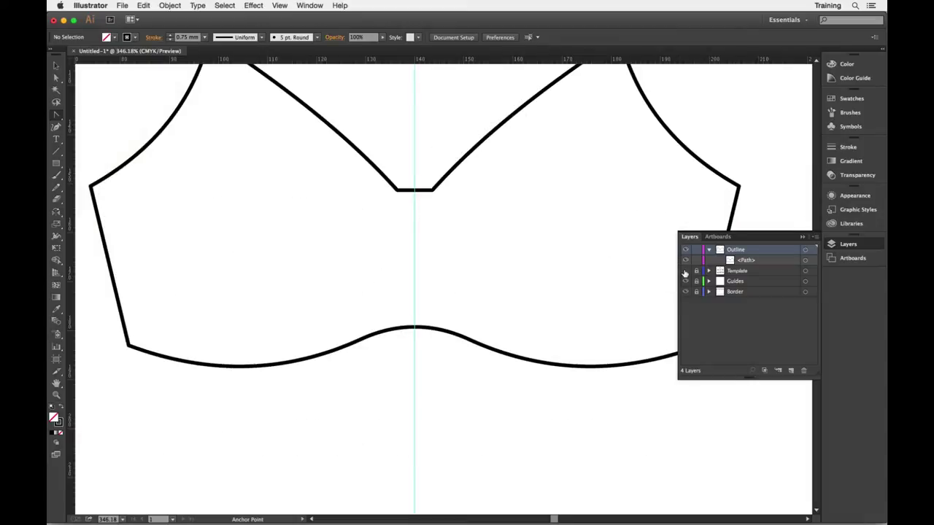
key(super+minus)
key(super+minus)
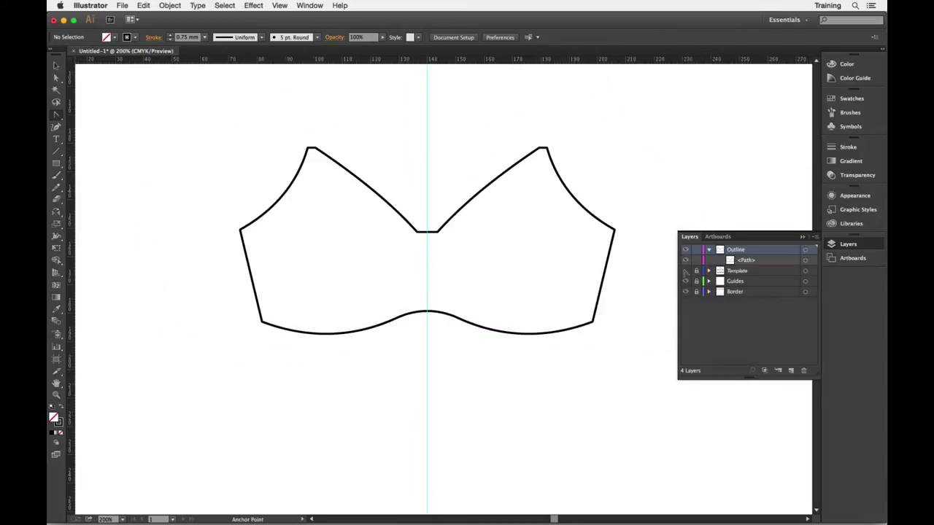
drag(564, 284, 498, 314)
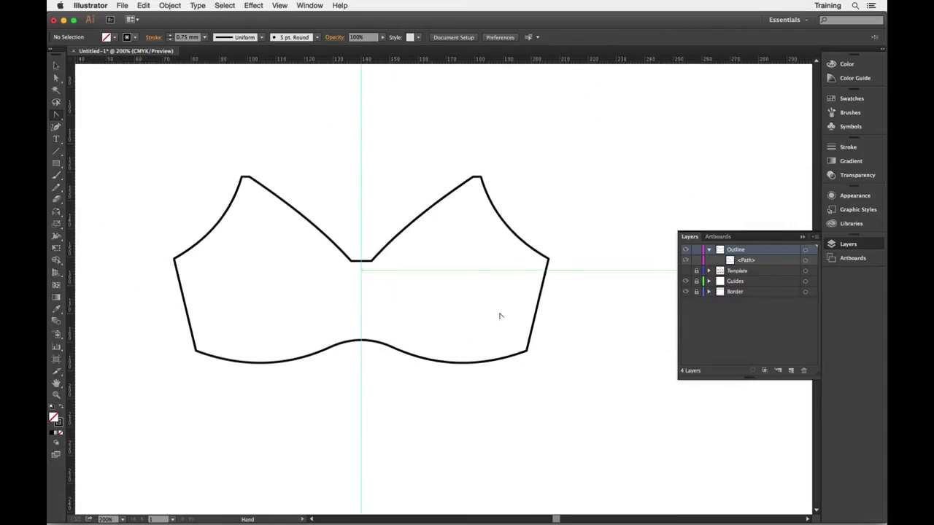
click(685, 271)
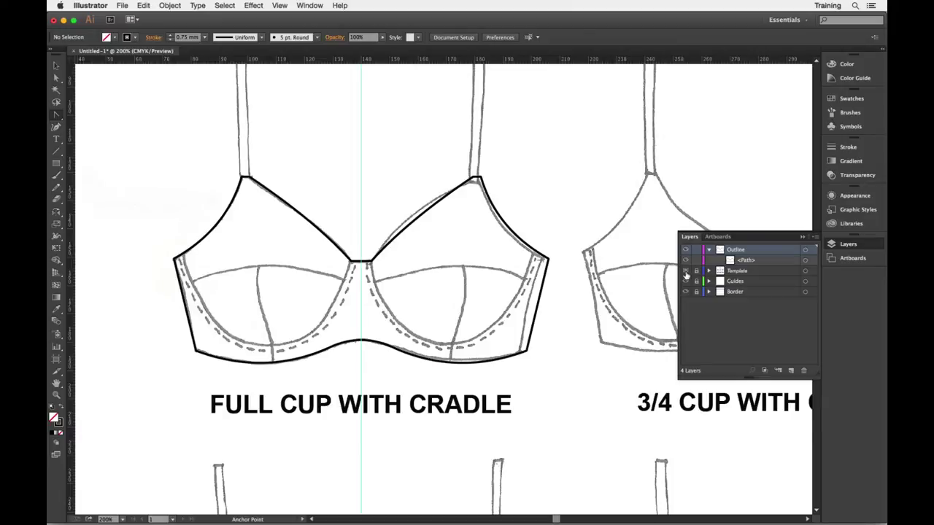
key(a)
drag(56, 114, 91, 117)
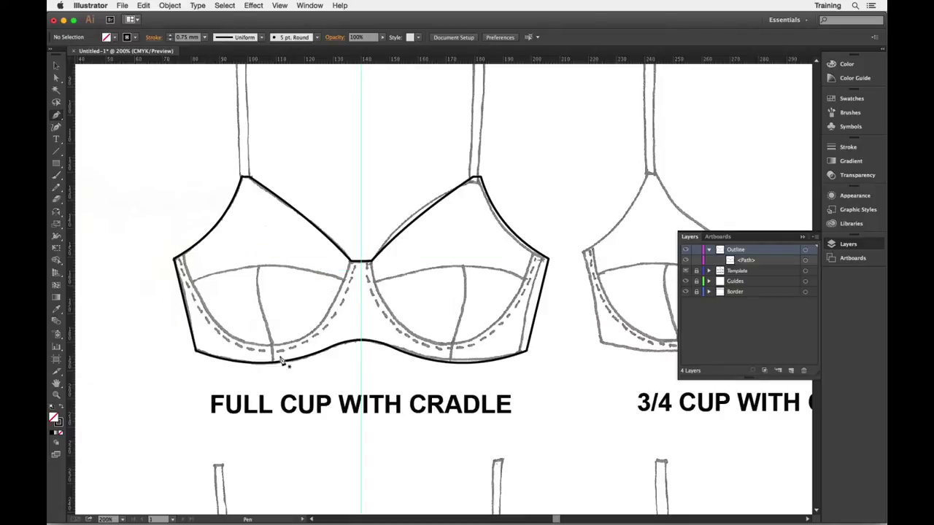
scroll(316, 314, right, 1)
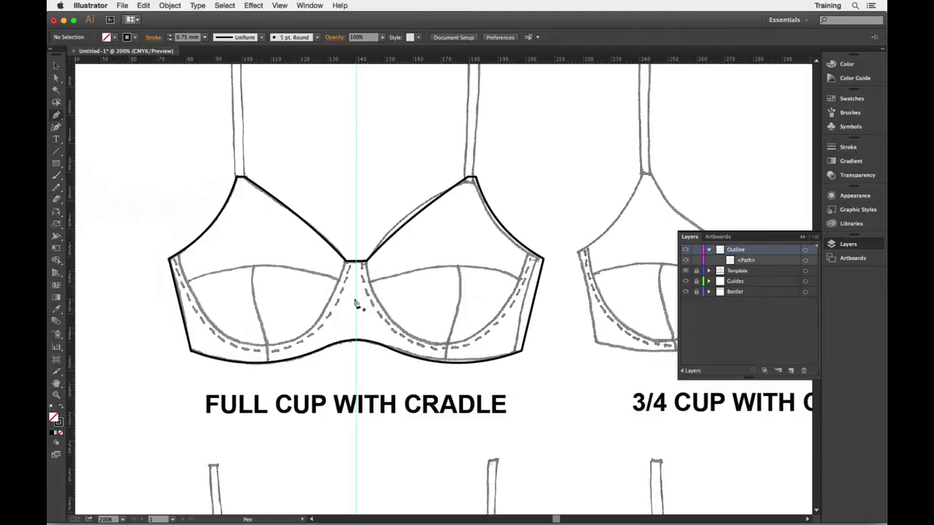
Step: Draw a straight line across the left cup and bend it down into a U-shaped curve
click(161, 214)
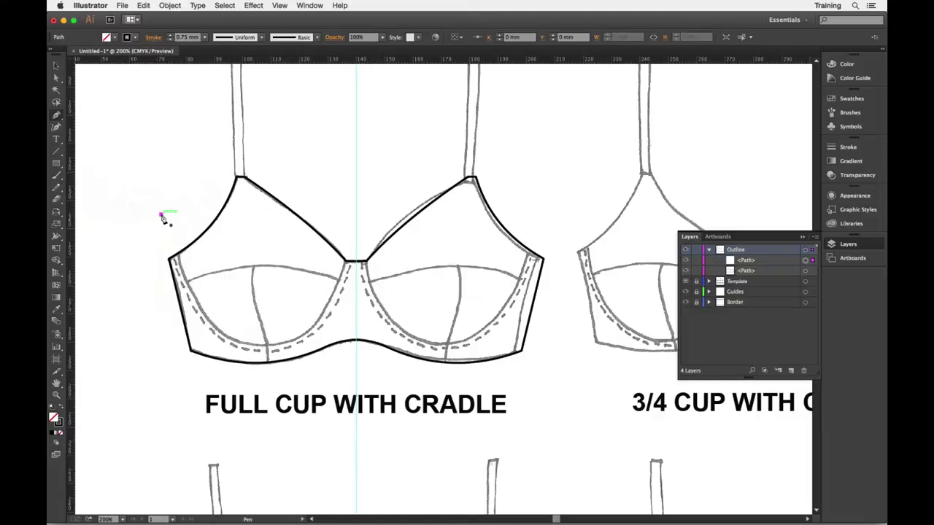
click(351, 219)
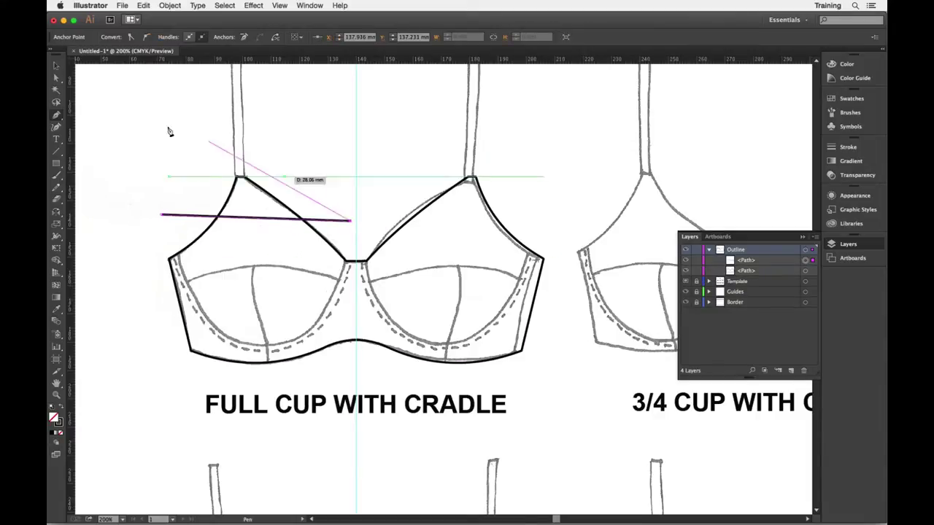
drag(57, 116, 98, 150)
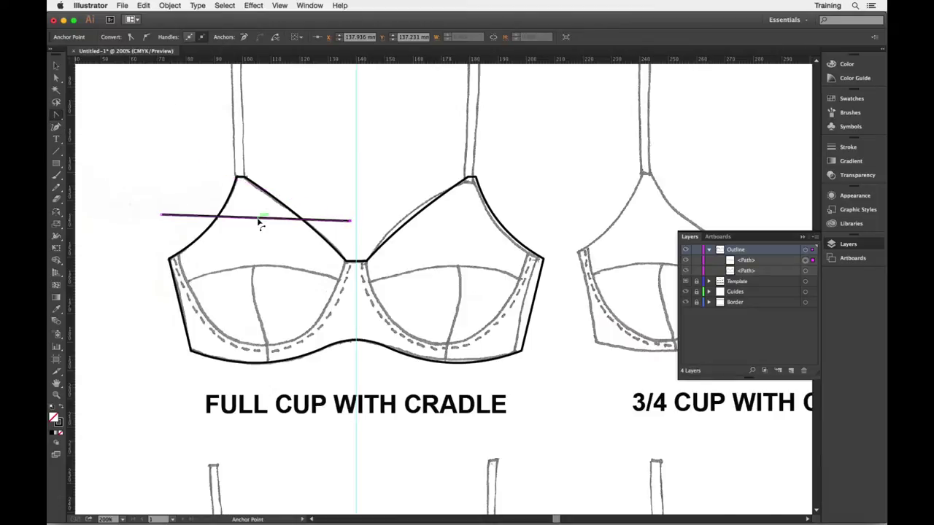
drag(259, 223, 268, 347)
Step: Widen the underwire curve's left and right sides by dragging its handles
key(a)
click(56, 78)
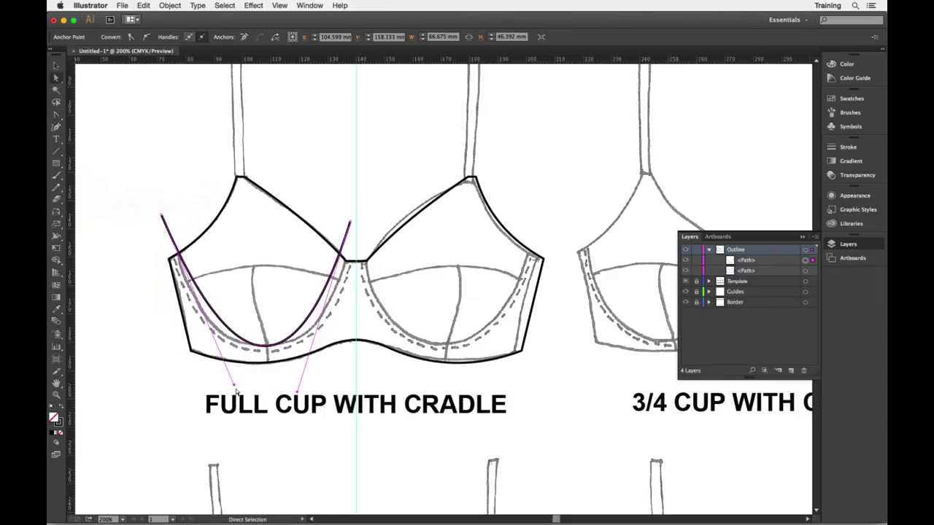
drag(236, 388, 215, 393)
drag(294, 395, 335, 392)
drag(216, 394, 199, 390)
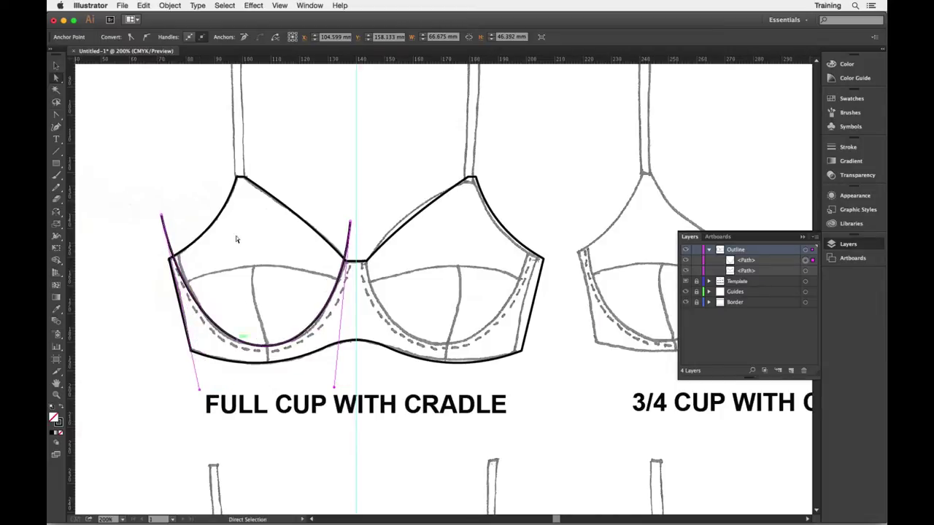
Step: Fine-tune the underwire's top left end point and lower curve to fit the sketch
click(151, 184)
click(162, 217)
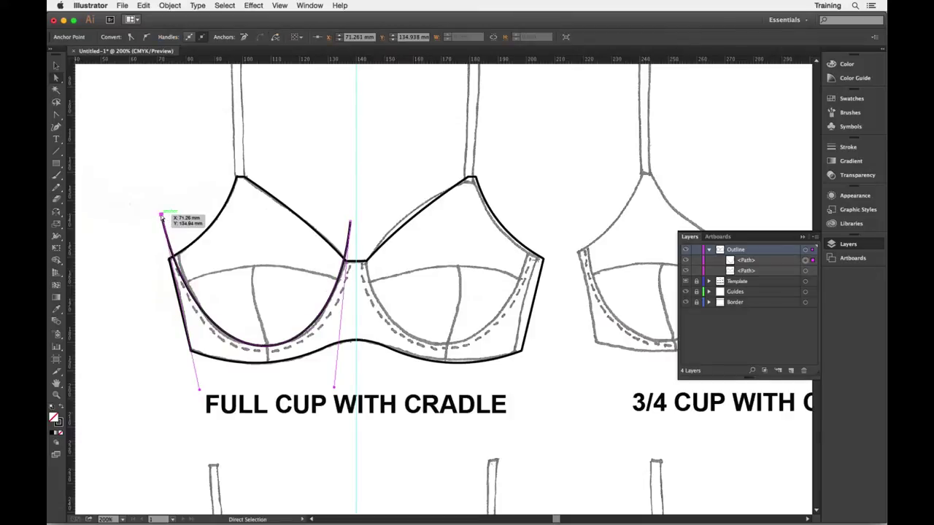
drag(162, 217, 163, 218)
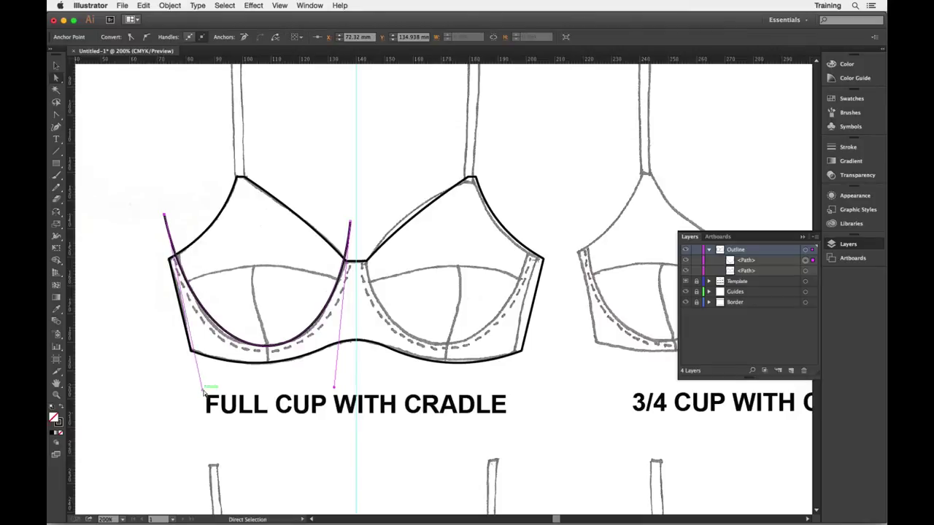
drag(203, 392, 197, 395)
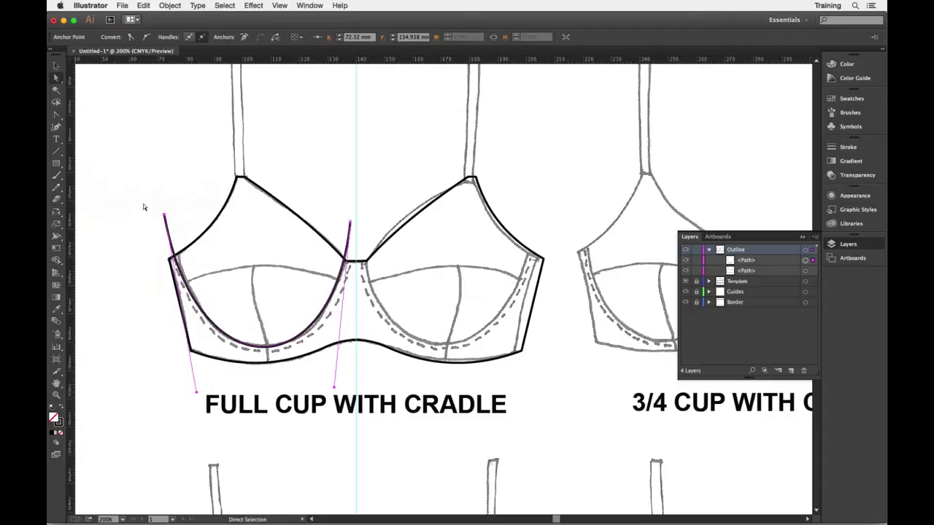
click(165, 216)
drag(165, 216, 166, 218)
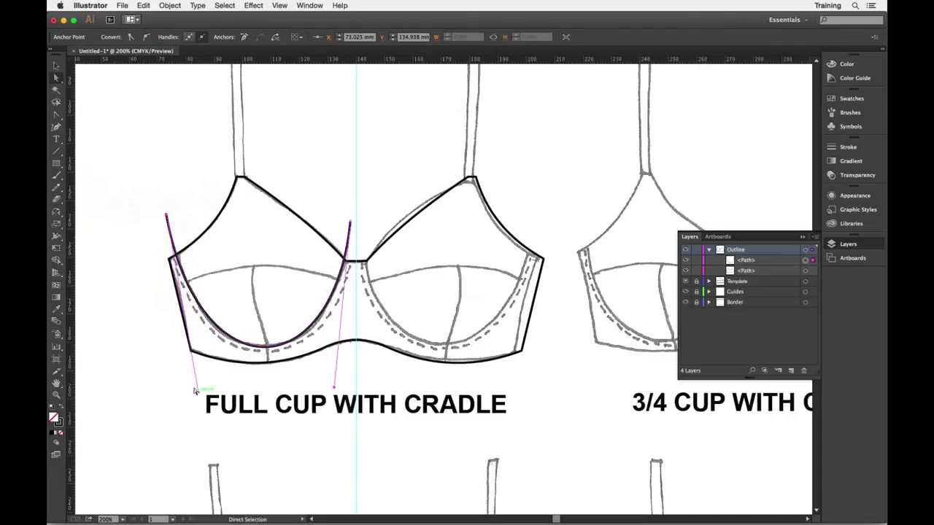
drag(199, 395, 194, 392)
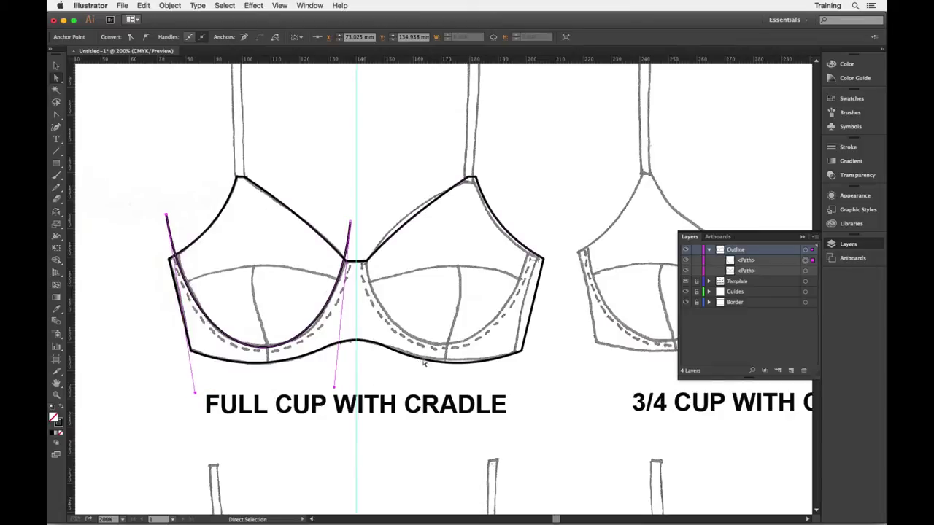
drag(336, 388, 343, 387)
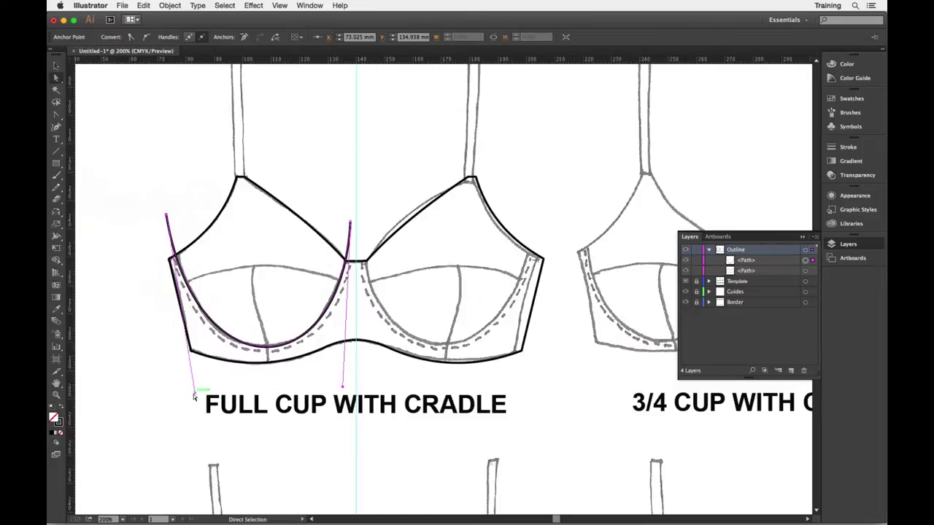
drag(194, 393, 188, 393)
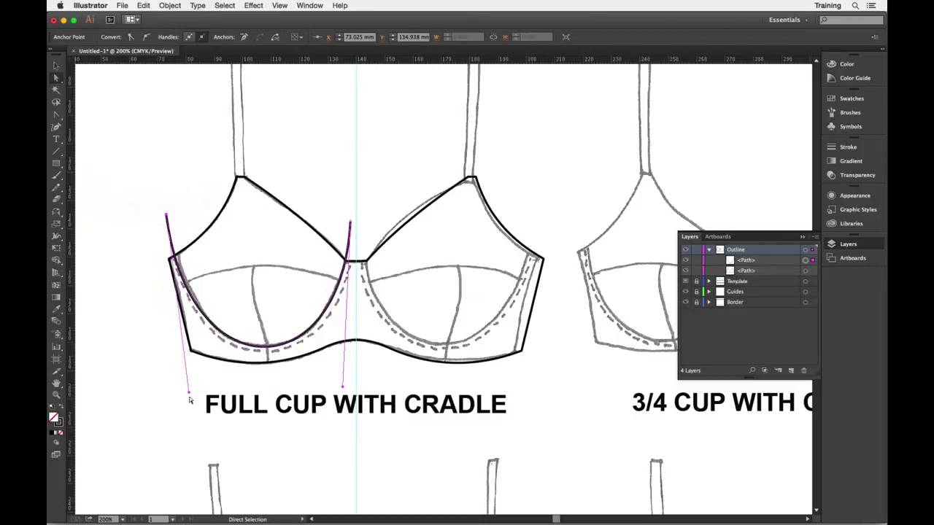
drag(167, 214, 167, 216)
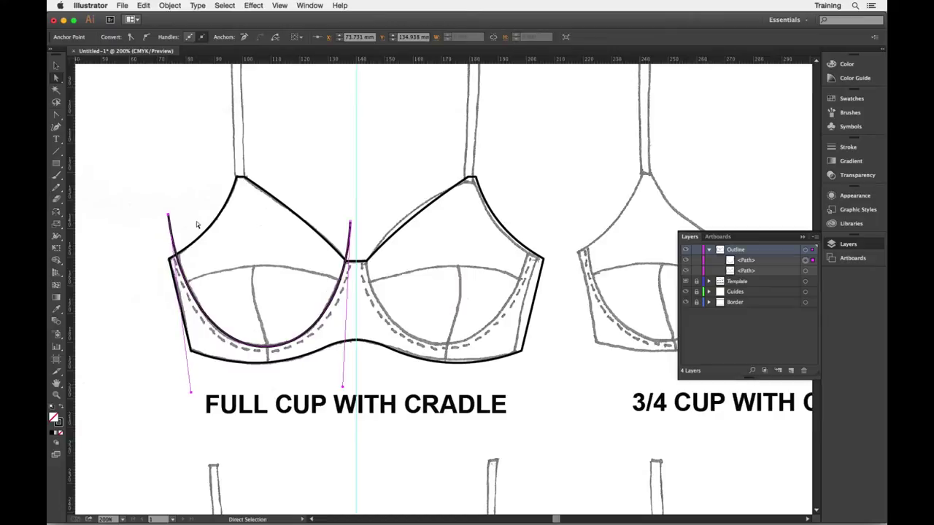
Step: Briefly hide the template sketch to check the underwire line, then show it again
click(150, 155)
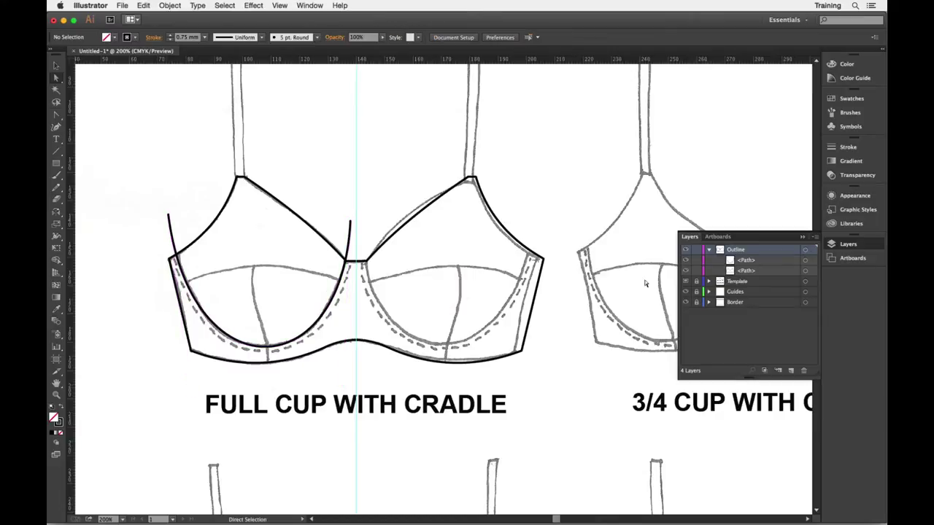
click(686, 283)
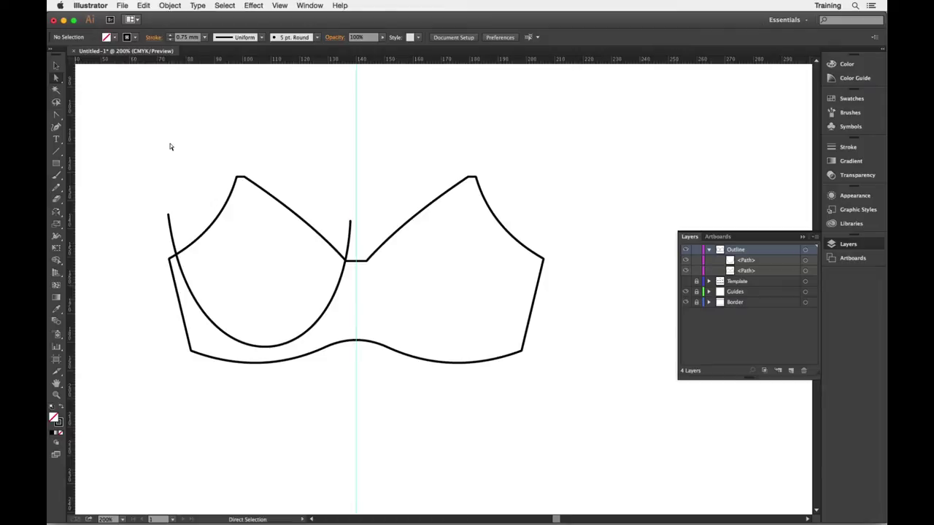
click(686, 283)
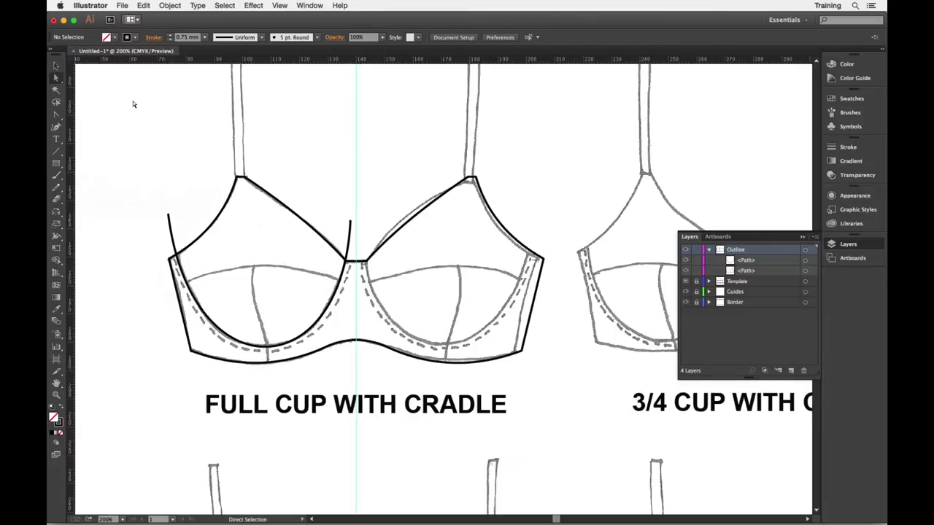
Step: Reflect a vertical 90° copy of the left underwire across the centre guide
key(v)
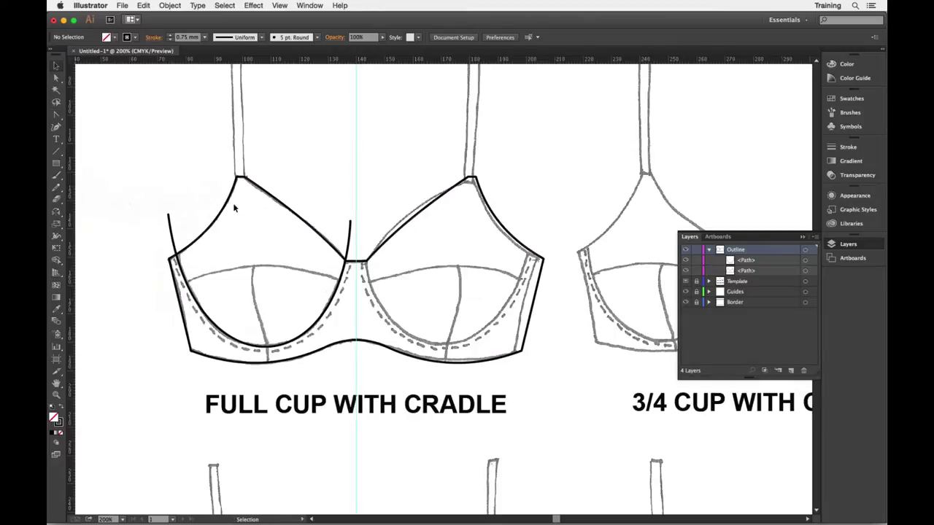
click(351, 235)
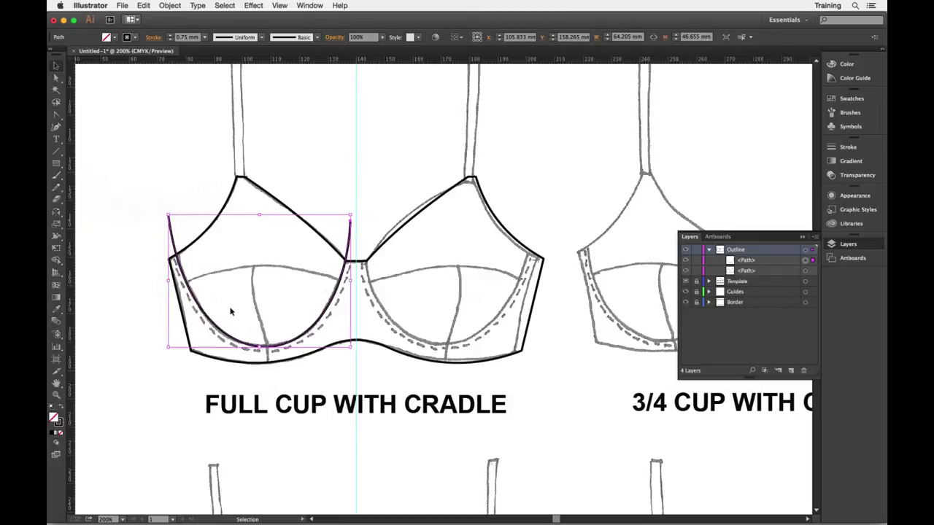
click(57, 216)
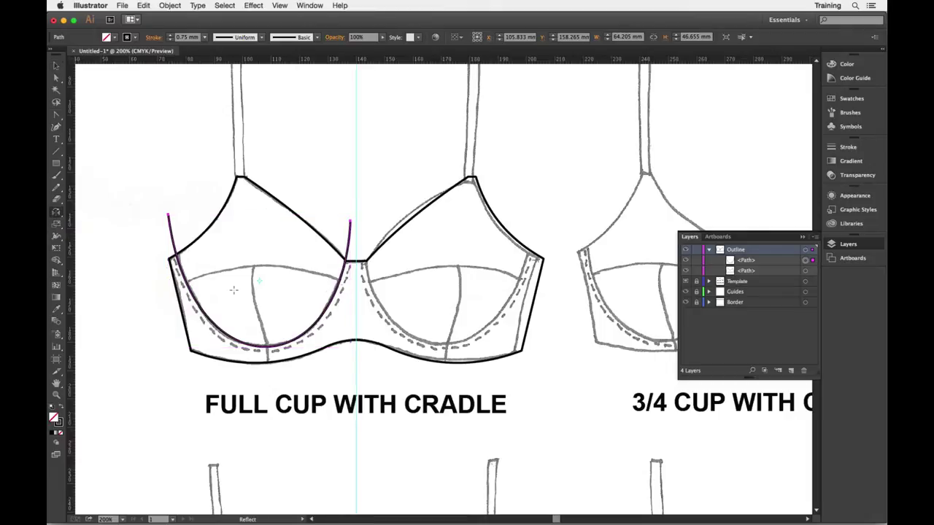
alt+click(356, 217)
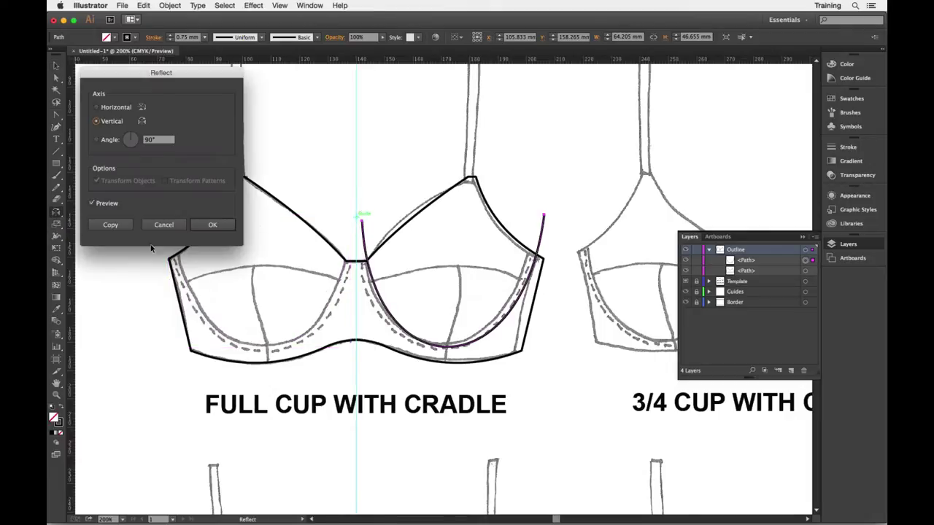
click(121, 227)
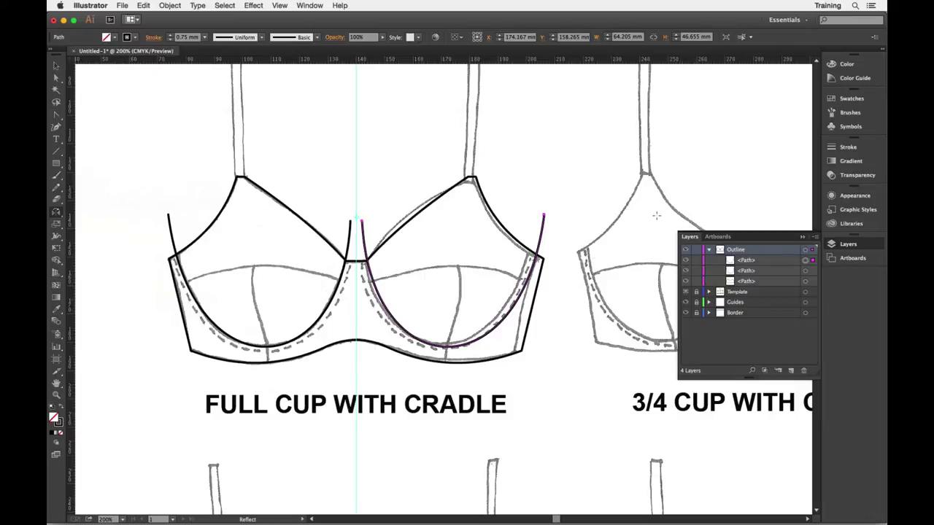
click(56, 67)
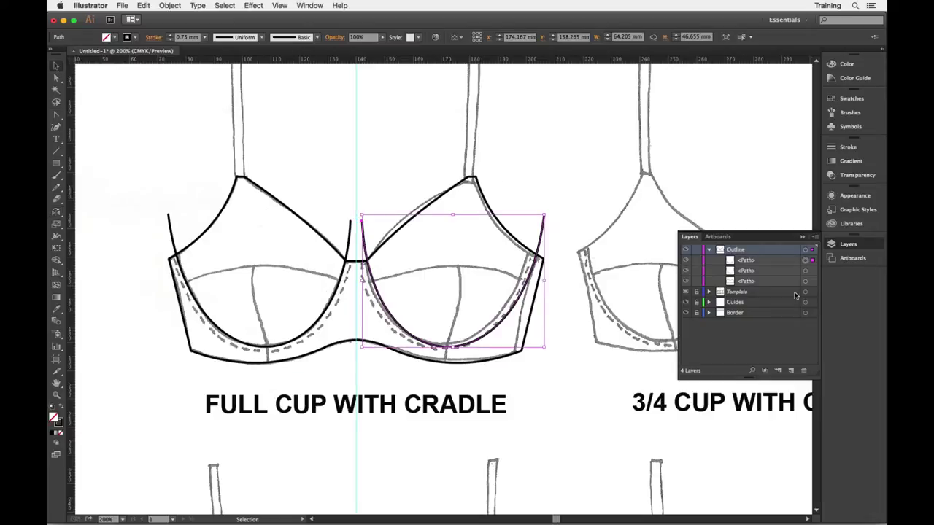
Step: Hide the Template layer and deselect the mirrored curve
click(685, 292)
click(685, 292)
click(685, 292)
click(196, 133)
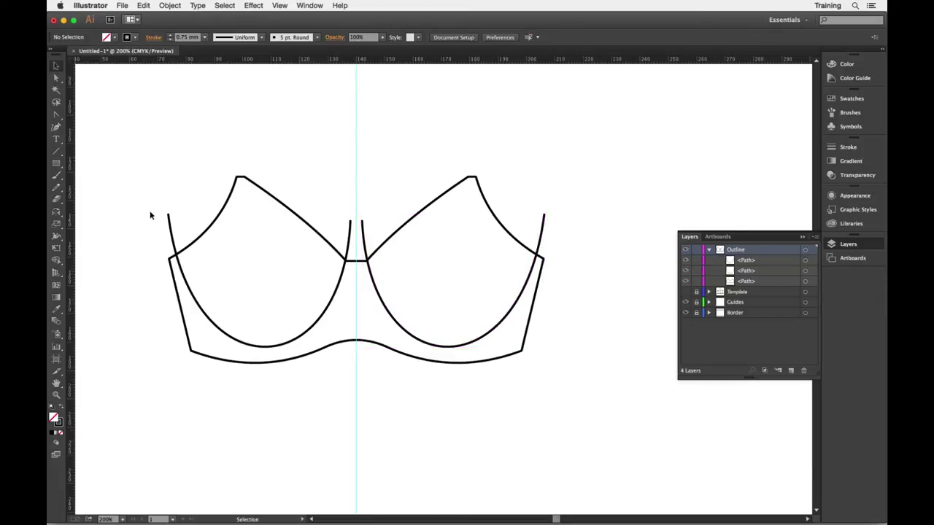
Step: Open the Pathfinder panel and move it off the drawing
drag(148, 211, 192, 265)
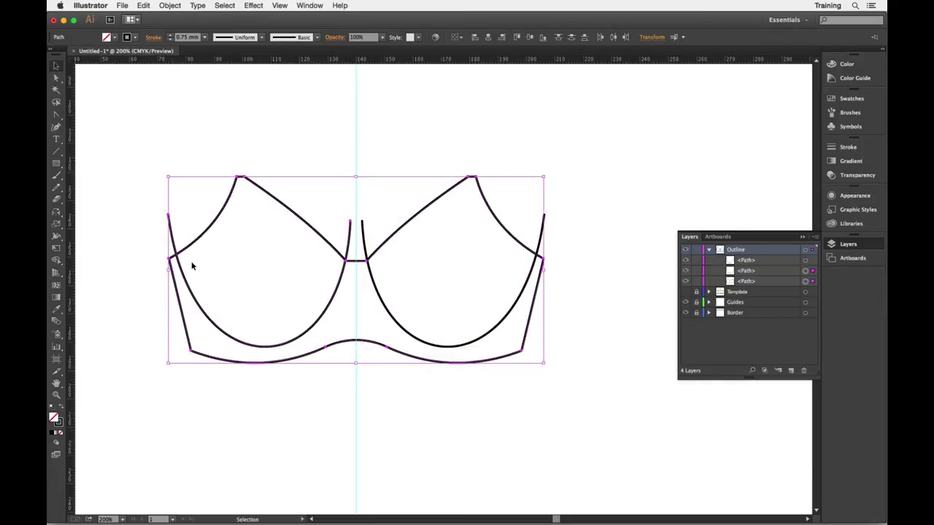
click(310, 5)
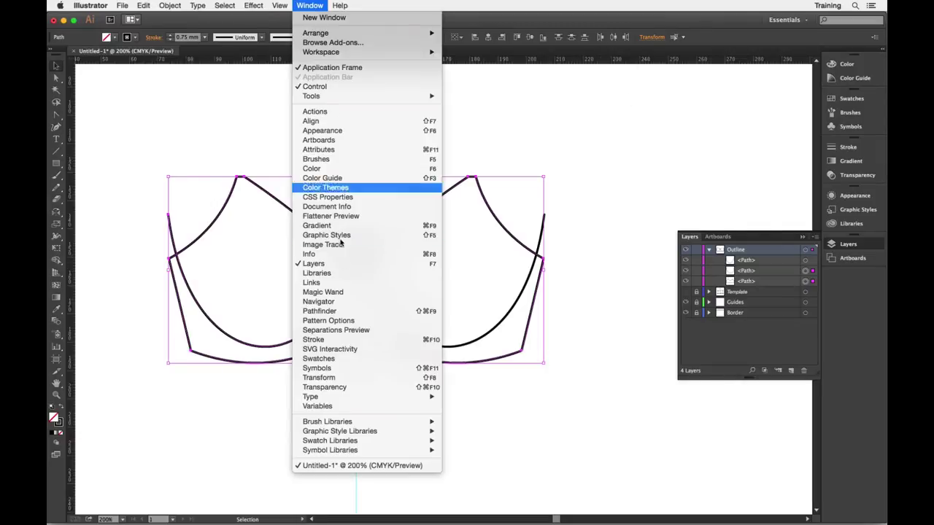
click(349, 312)
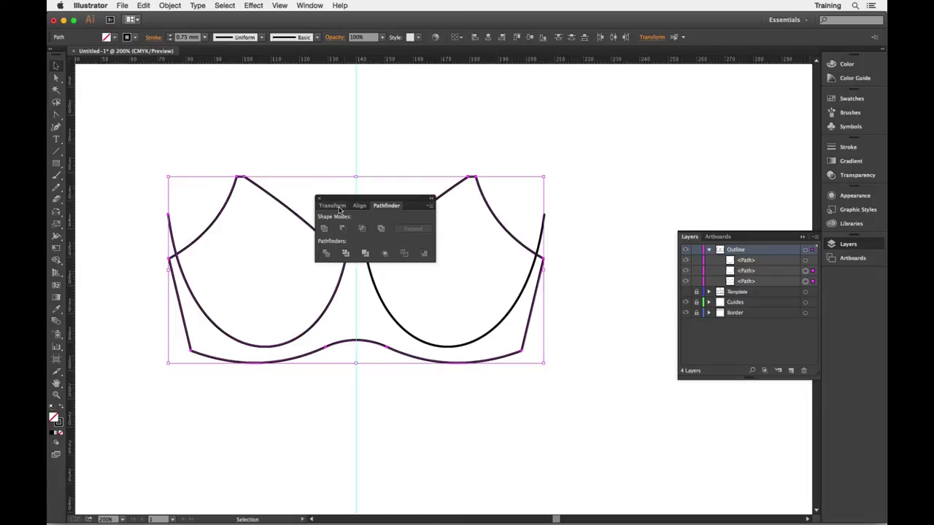
drag(340, 199, 660, 118)
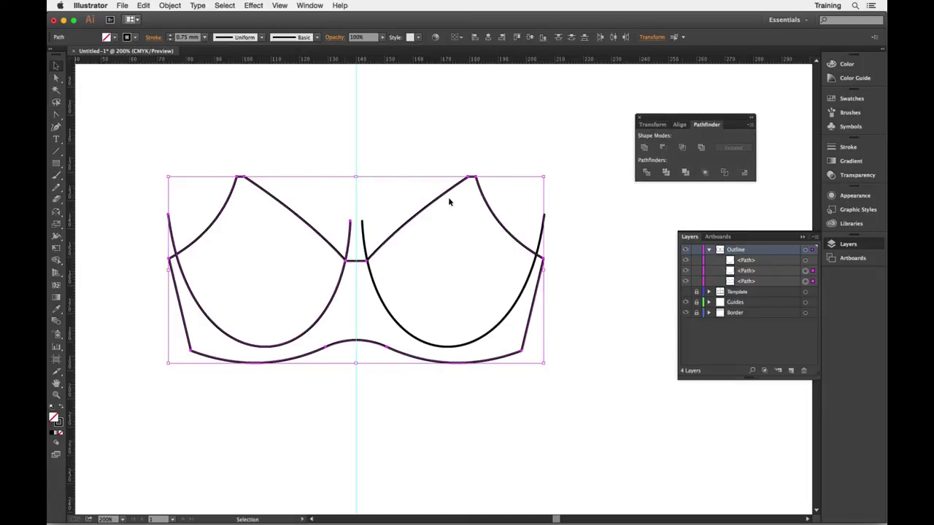
Step: Select the left underwire curve and apply Divide Objects Below to cut the outline
click(168, 6)
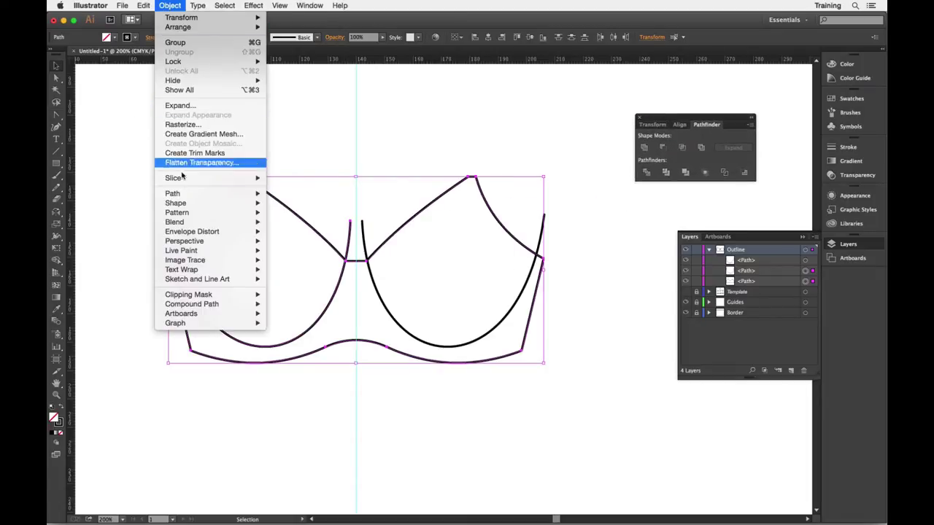
mouse_move(182, 195)
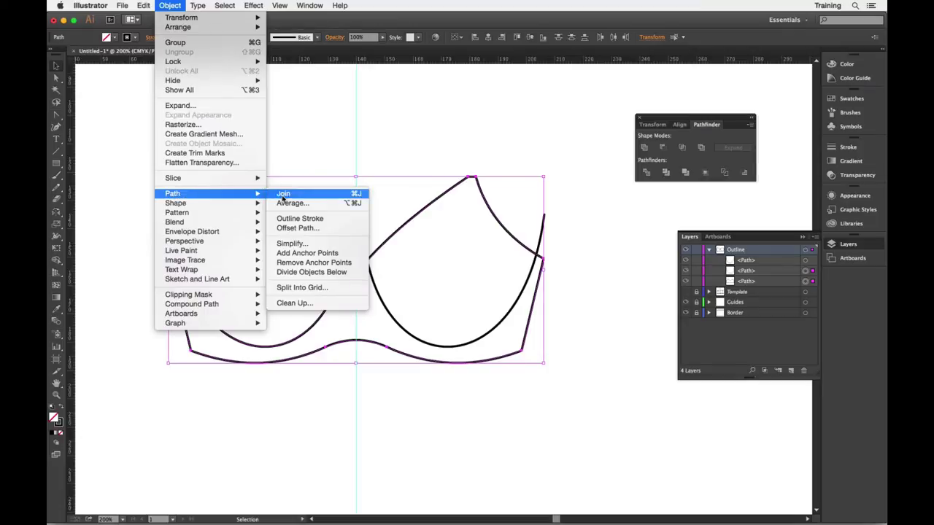
click(318, 136)
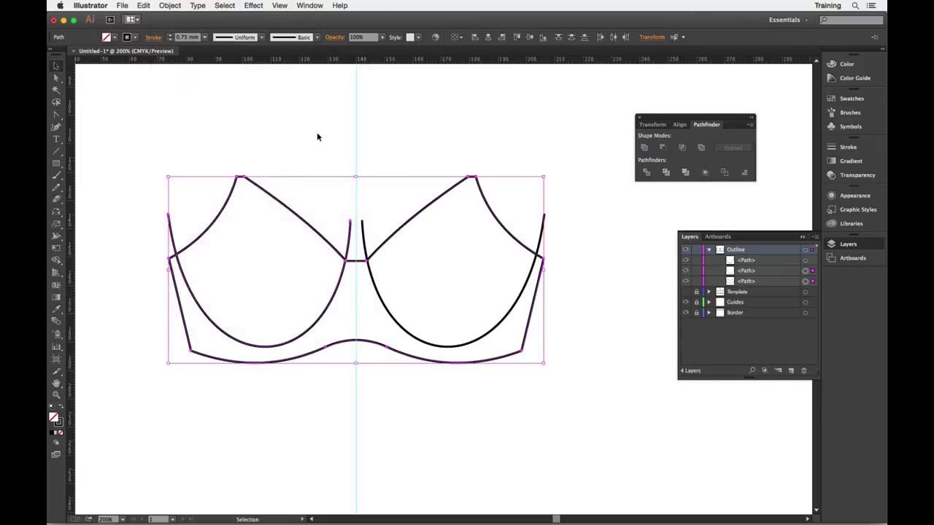
click(154, 136)
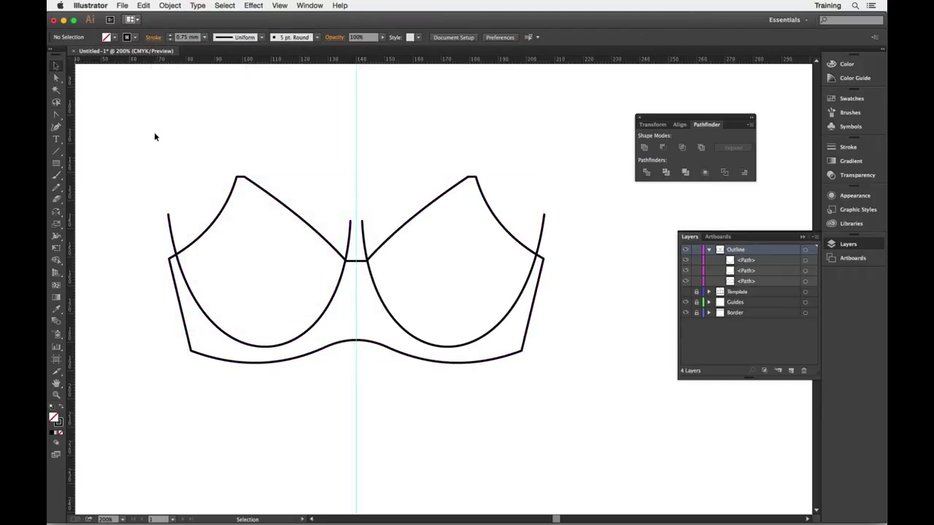
click(172, 227)
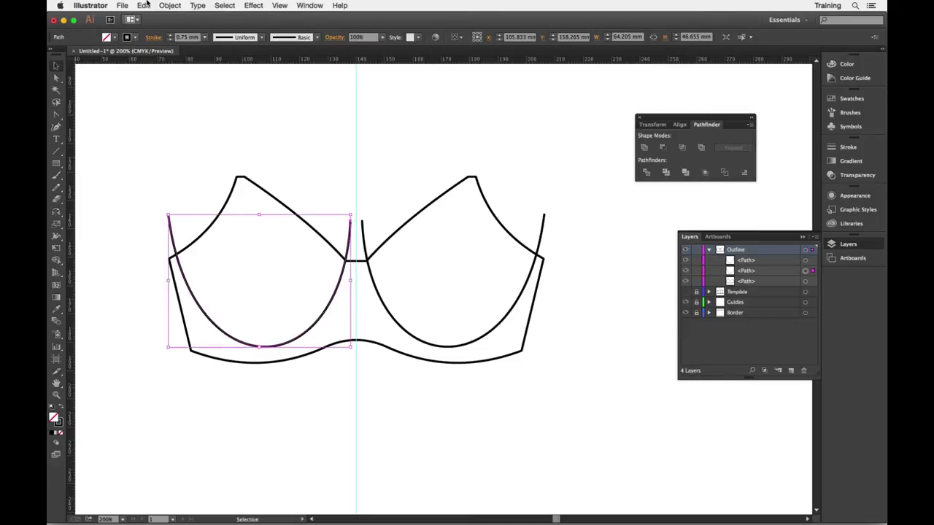
click(170, 5)
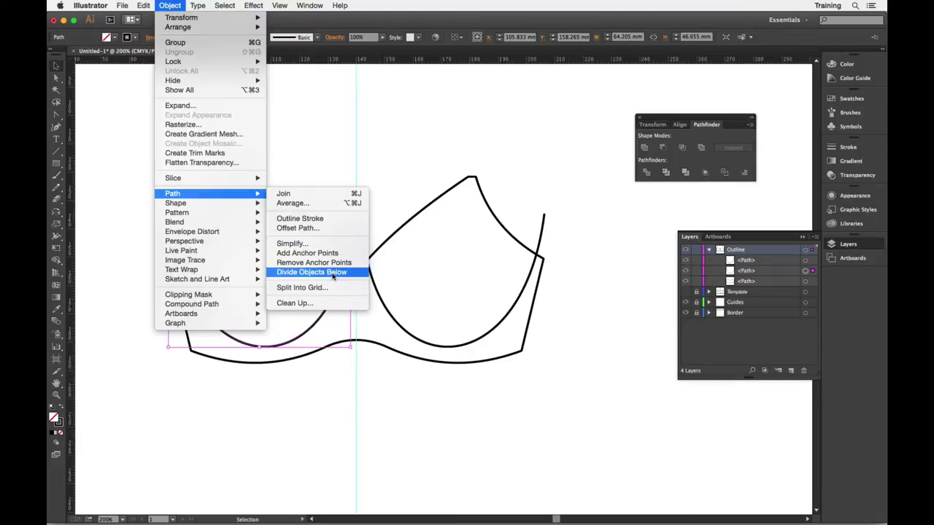
click(333, 272)
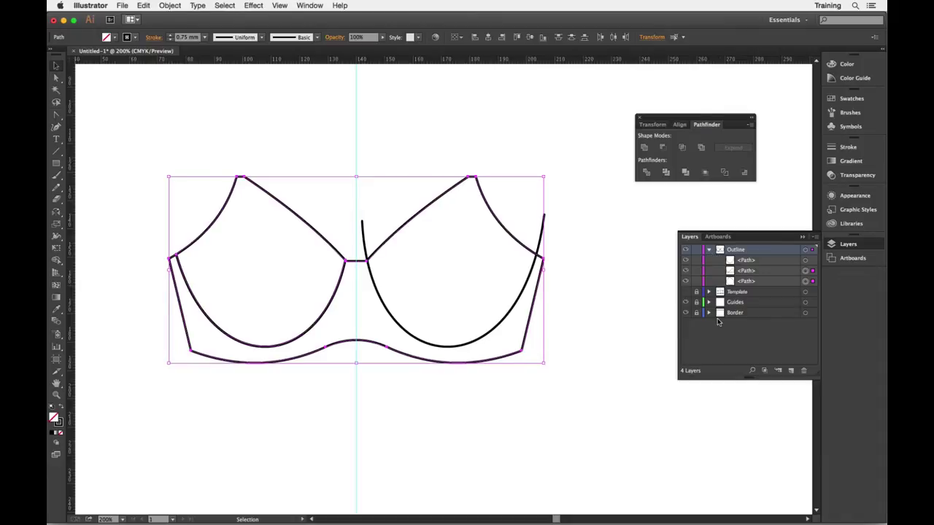
Step: Toggle the path sublayers' visibility to inspect the divided pieces
click(686, 283)
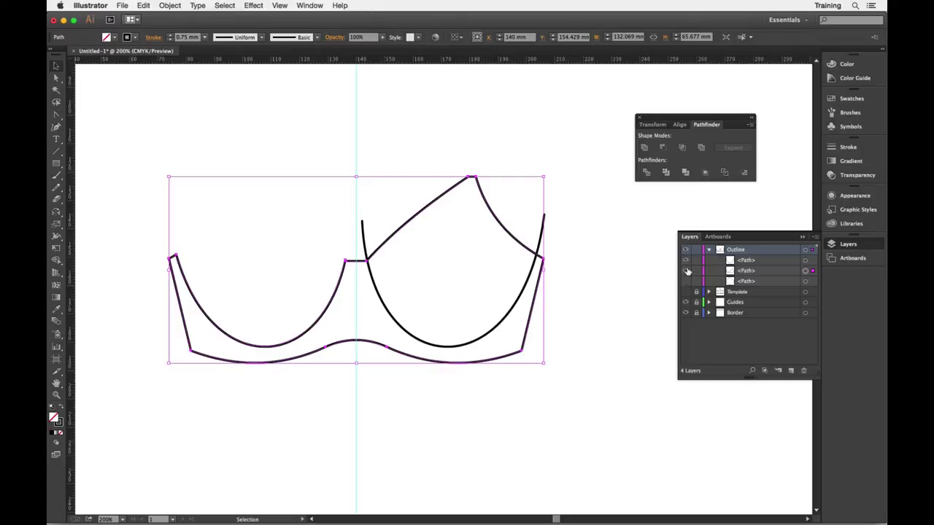
click(688, 271)
click(687, 272)
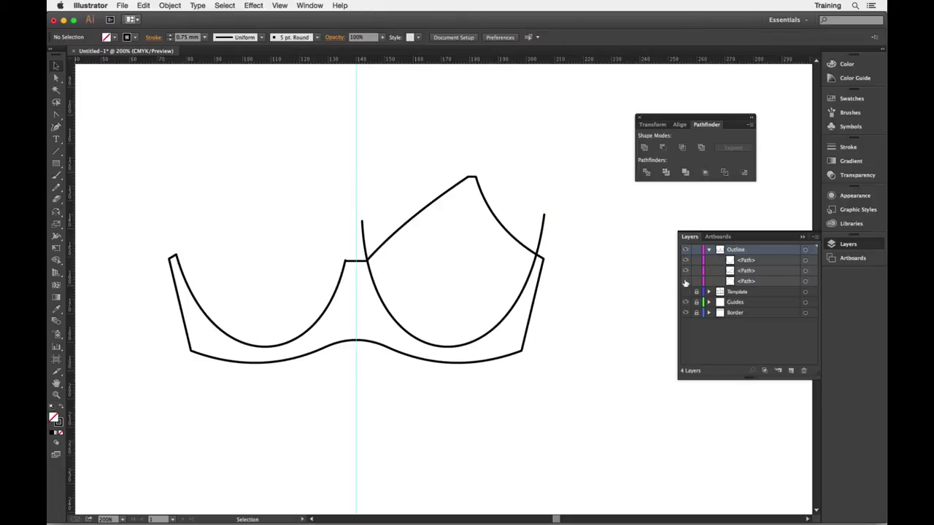
click(686, 282)
Step: Undo Divide Objects Below and reselect the outline and underwire paths together
click(730, 282)
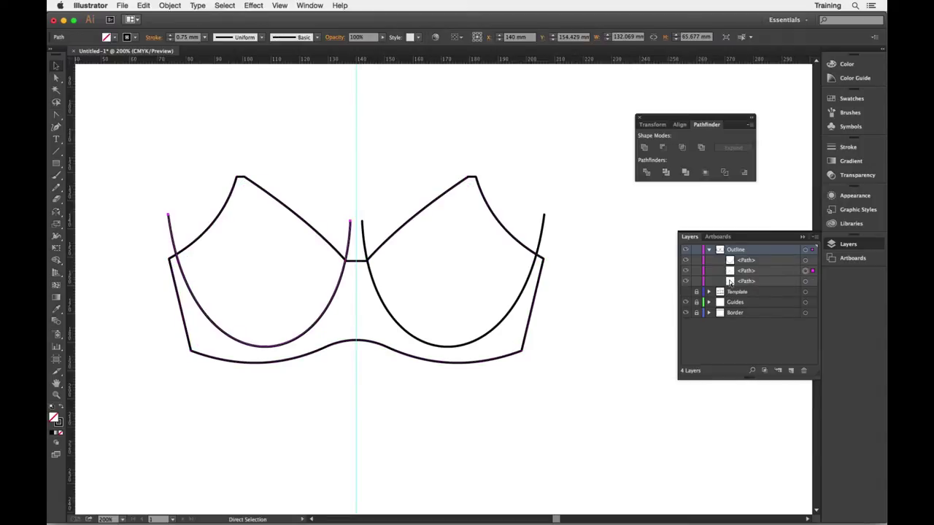
key(v)
click(269, 131)
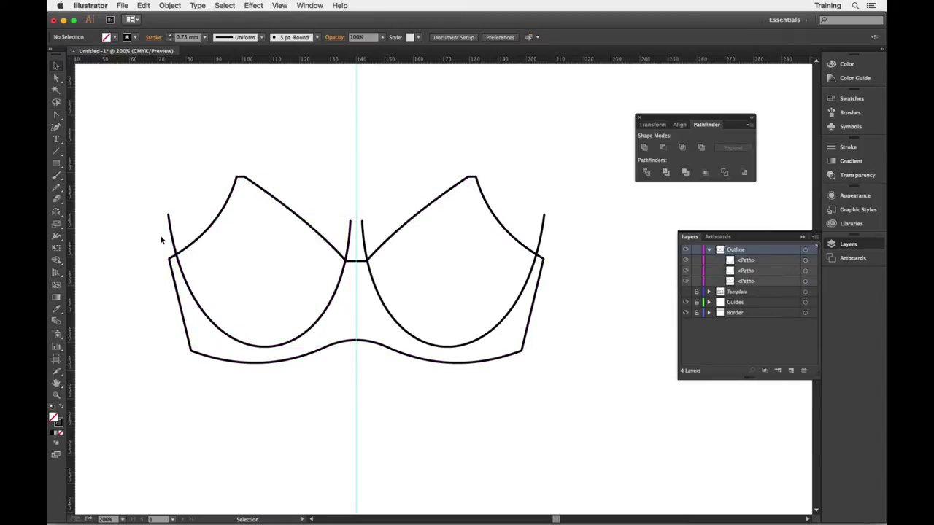
drag(162, 238, 195, 271)
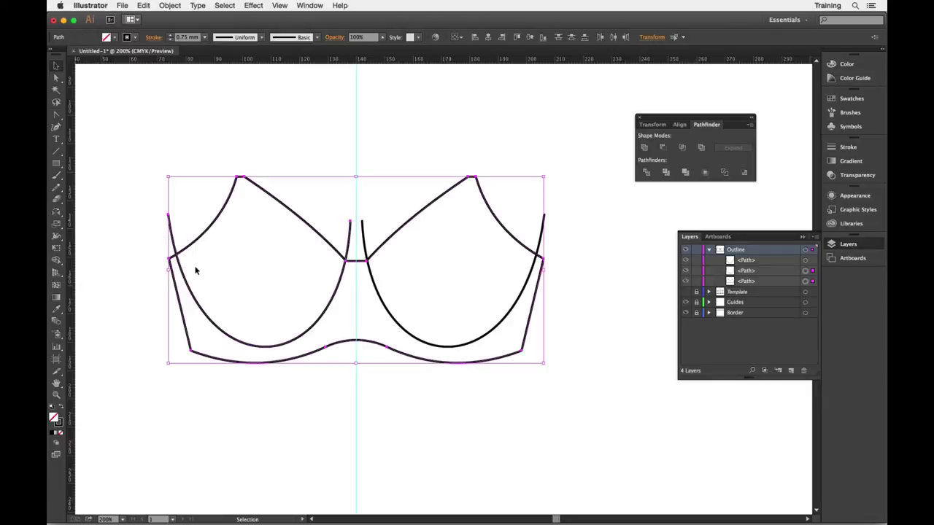
click(646, 173)
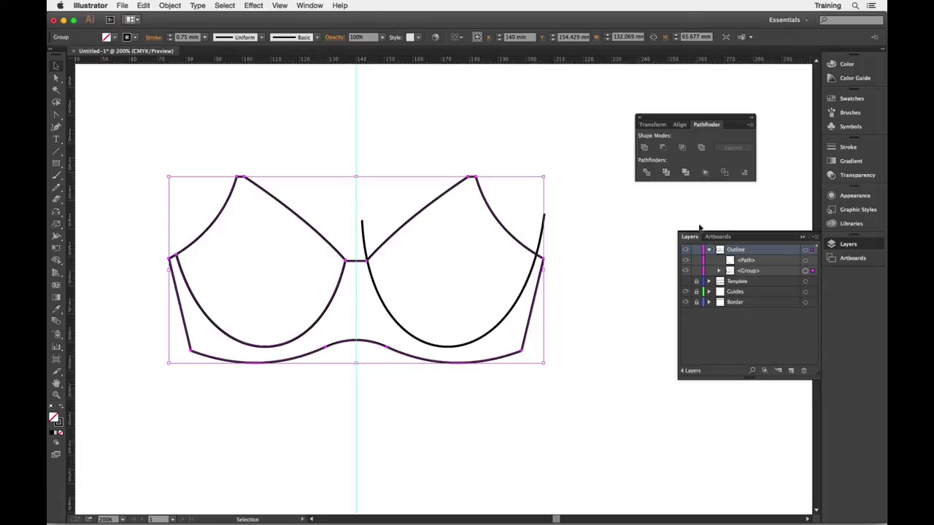
click(719, 271)
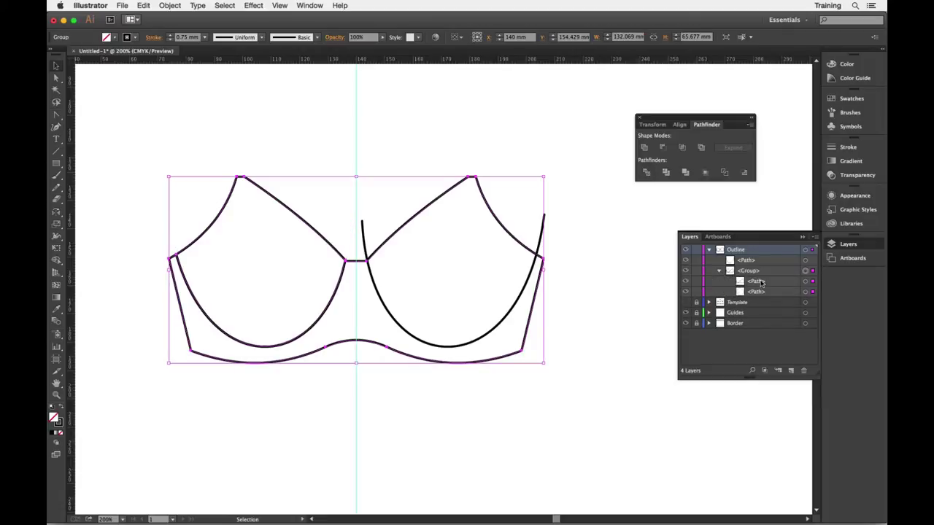
click(686, 282)
click(686, 284)
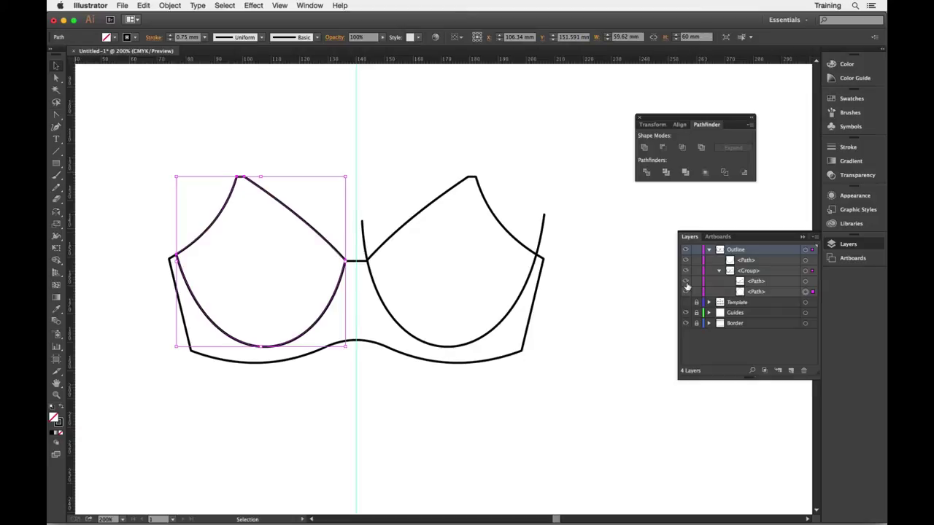
key(a)
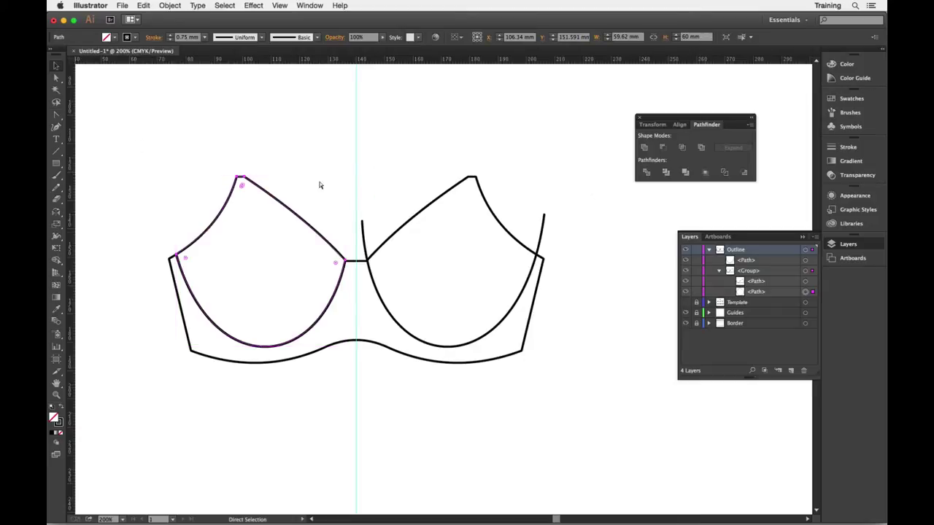
key(v)
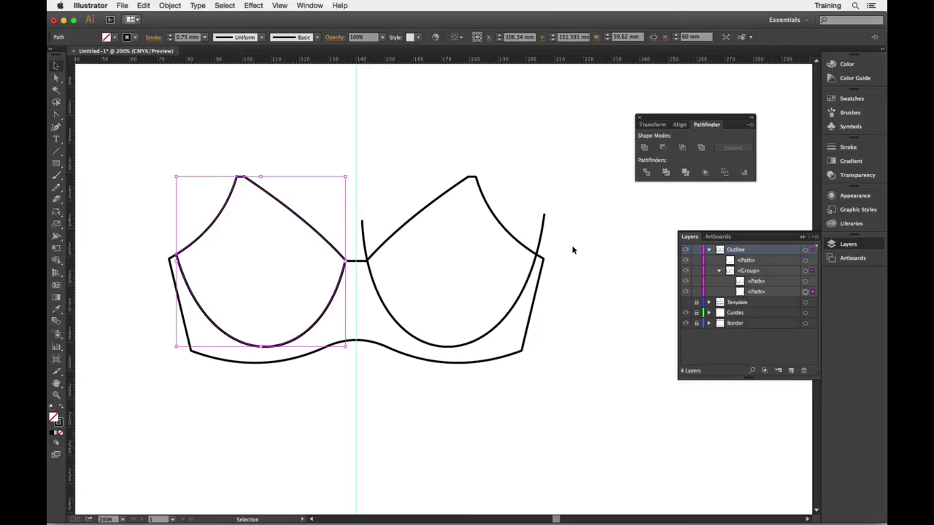
click(221, 135)
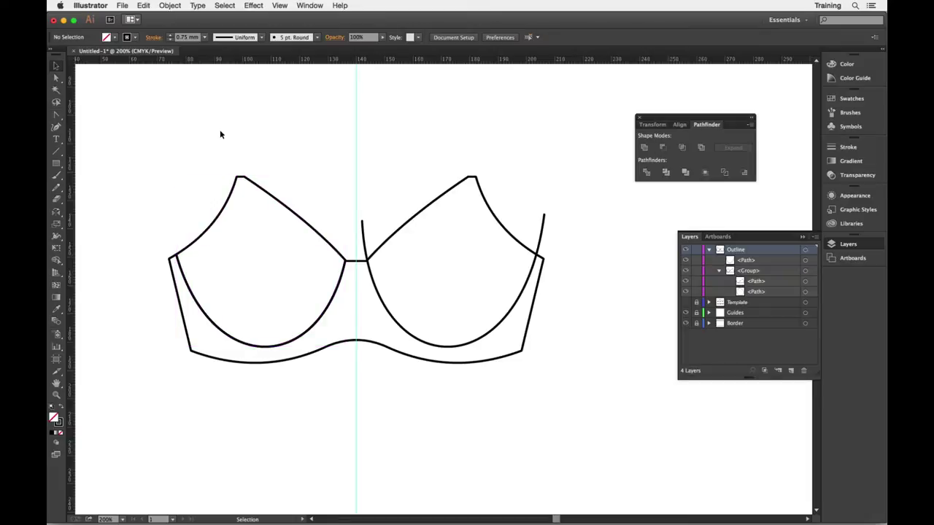
click(364, 228)
Step: Cut the outline beneath with the right cup's inner curve using Divide Objects Below
click(337, 139)
click(363, 228)
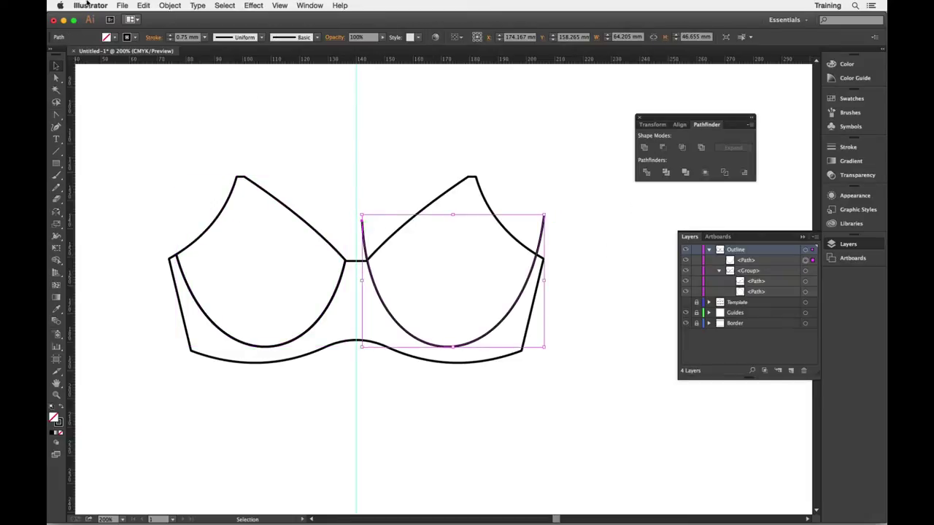
click(169, 6)
mouse_move(181, 194)
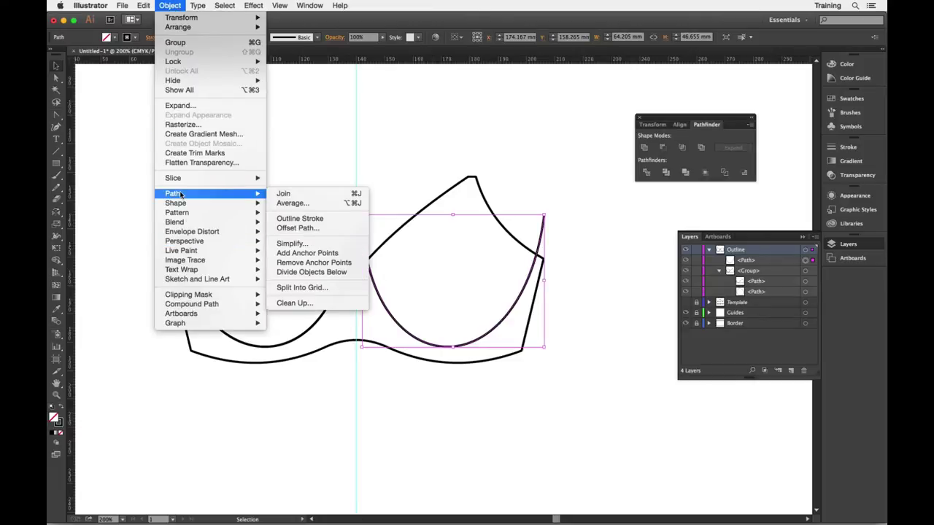
click(297, 273)
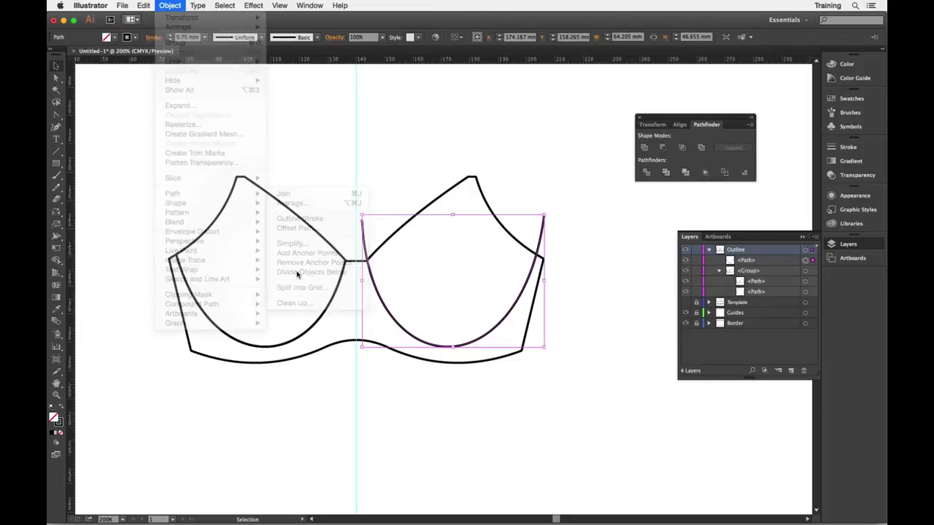
Step: Select the resulting group holding the three outline paths
click(438, 112)
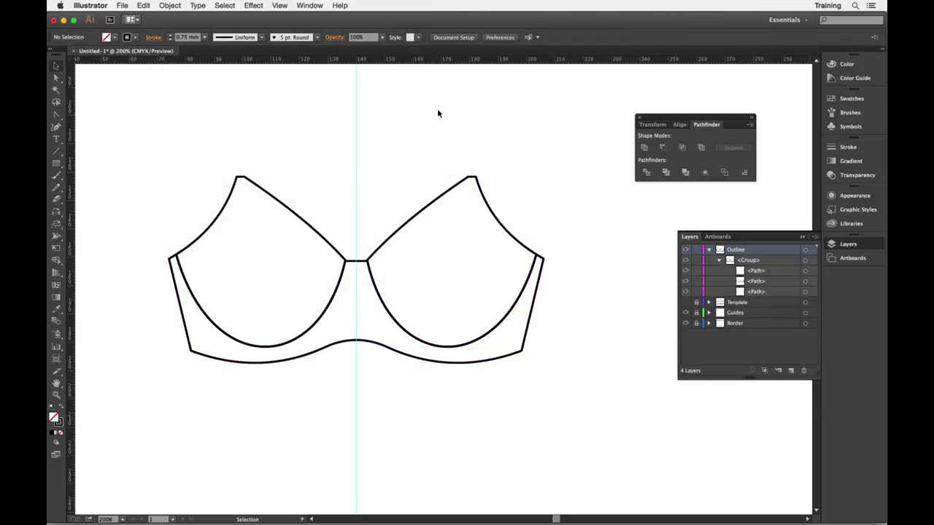
click(302, 215)
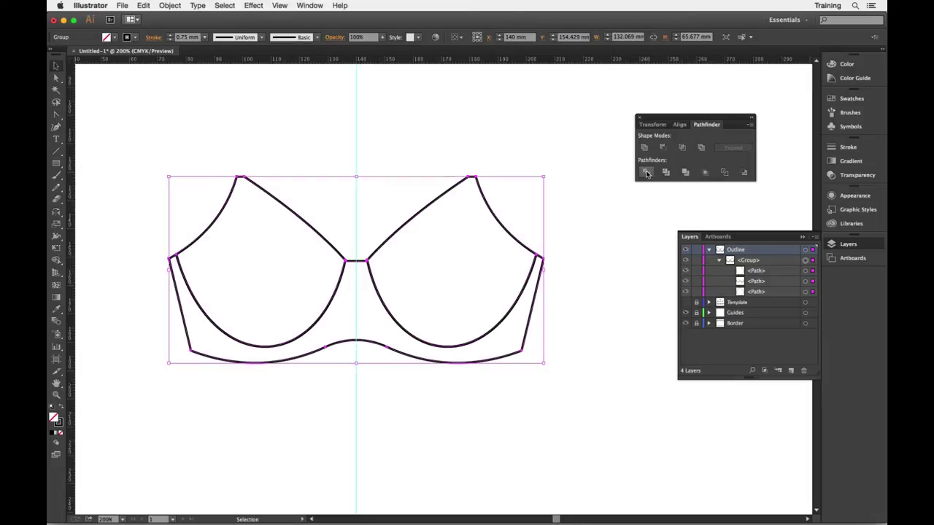
click(300, 278)
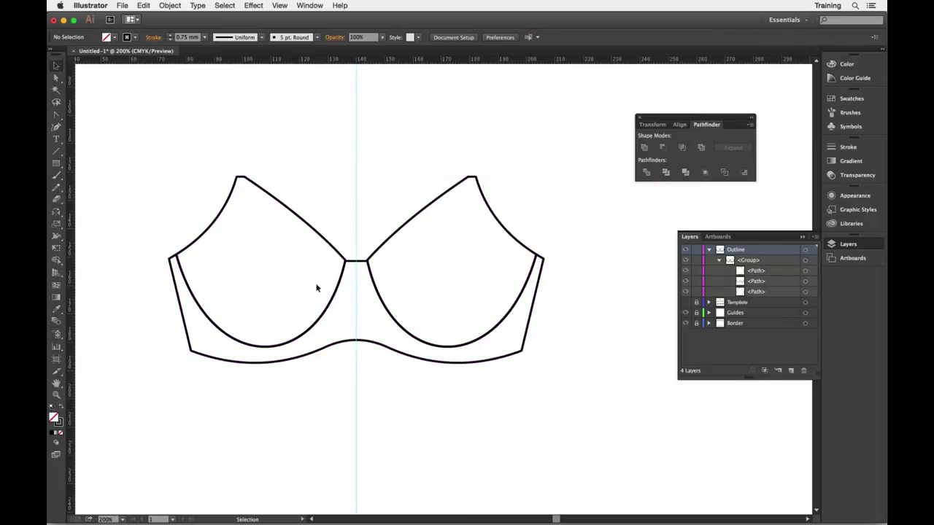
click(210, 232)
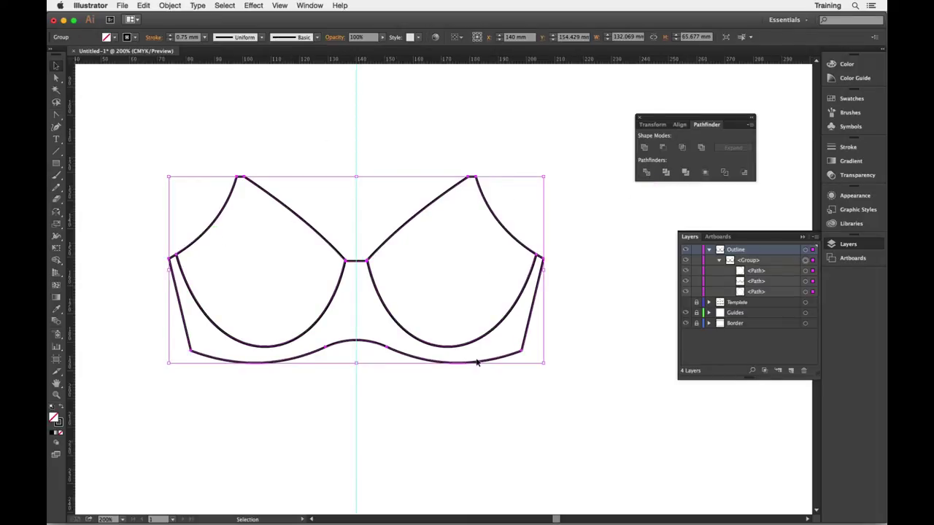
Step: Show the Template sketch layer and lock the outline group
click(686, 303)
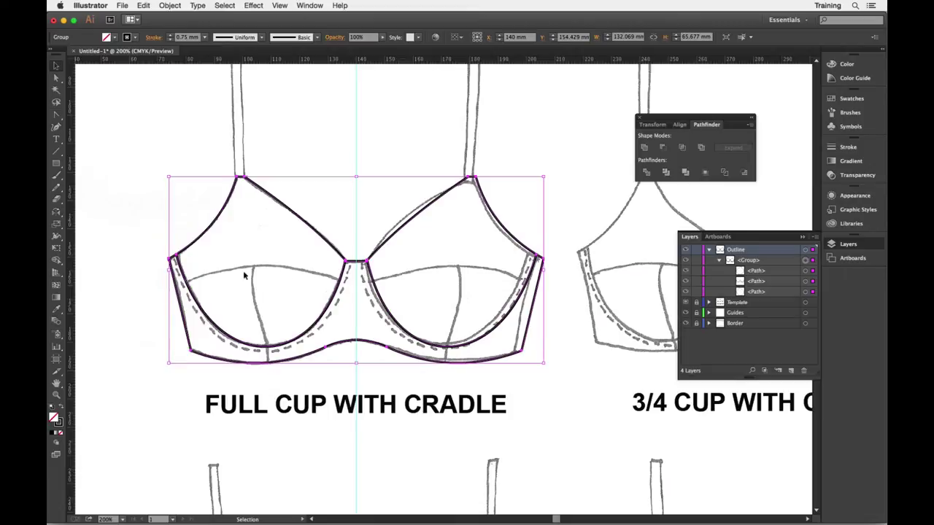
click(138, 139)
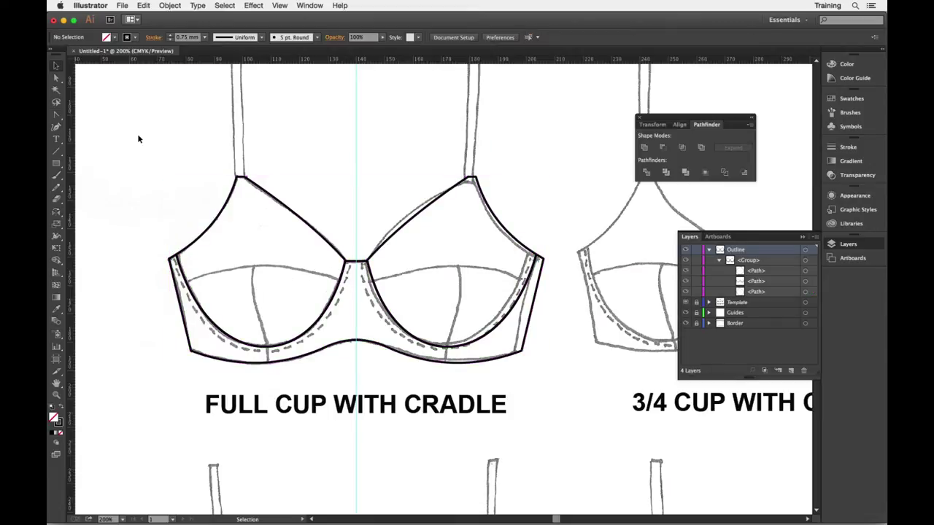
click(720, 261)
click(696, 261)
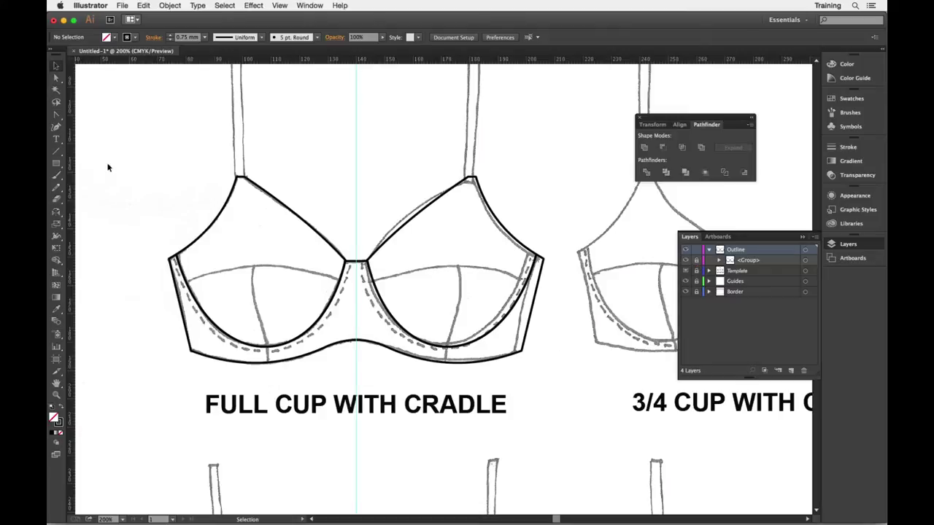
Step: Draw a seam line across the left cup, bend it upward into an arch, and zoom in
drag(56, 114, 91, 118)
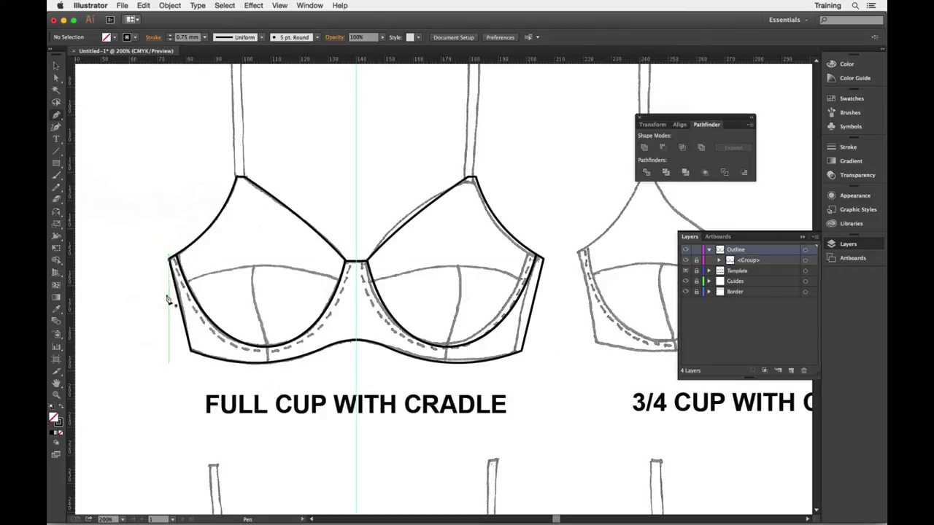
click(167, 294)
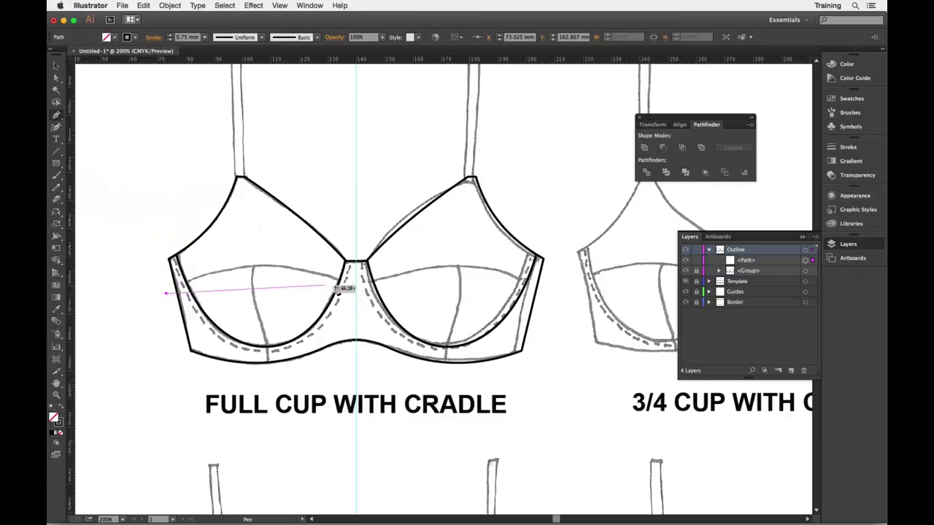
click(353, 289)
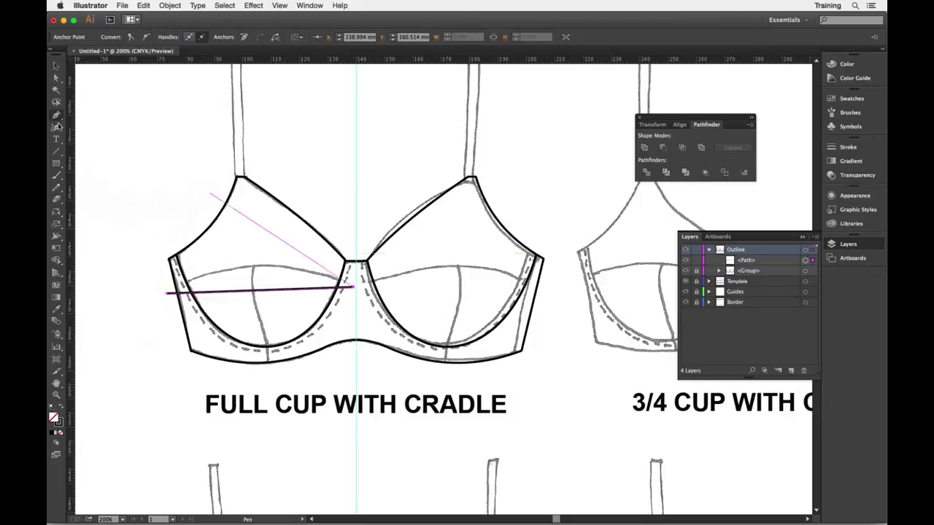
drag(58, 119, 109, 149)
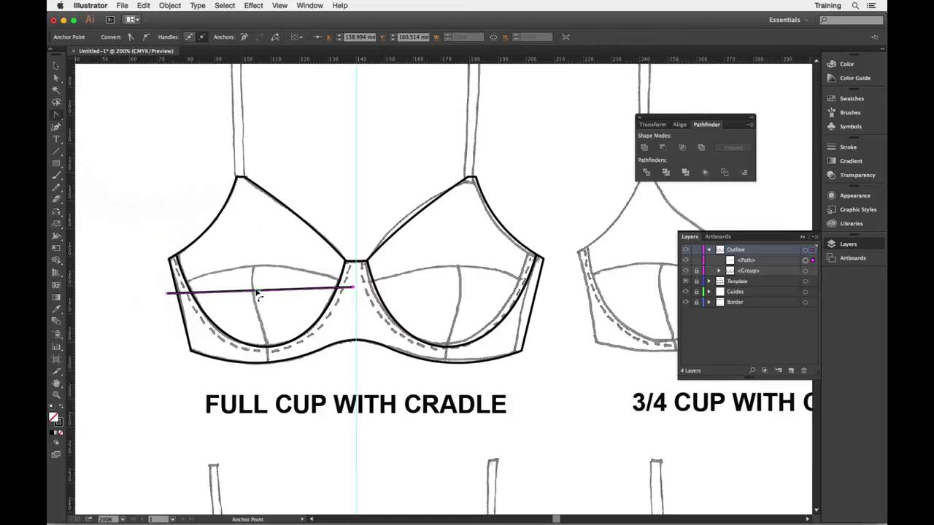
drag(257, 293, 256, 269)
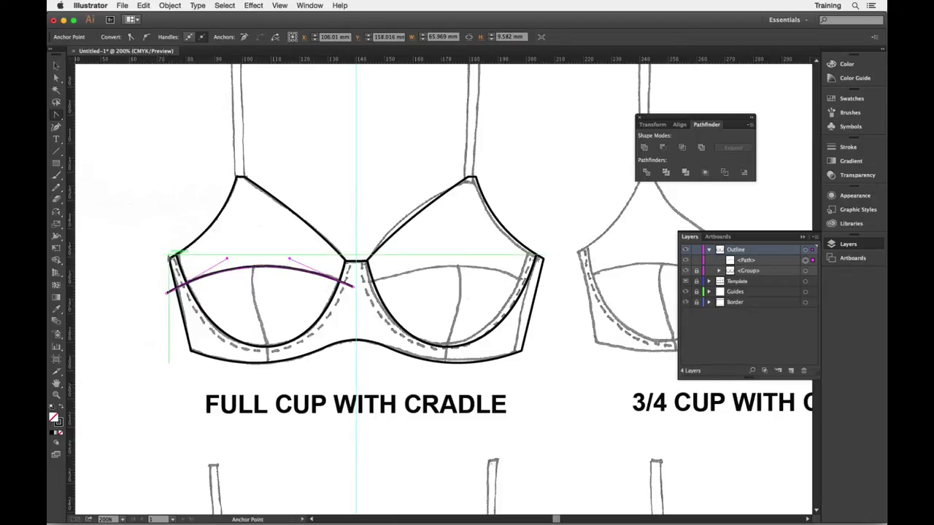
drag(150, 234, 406, 391)
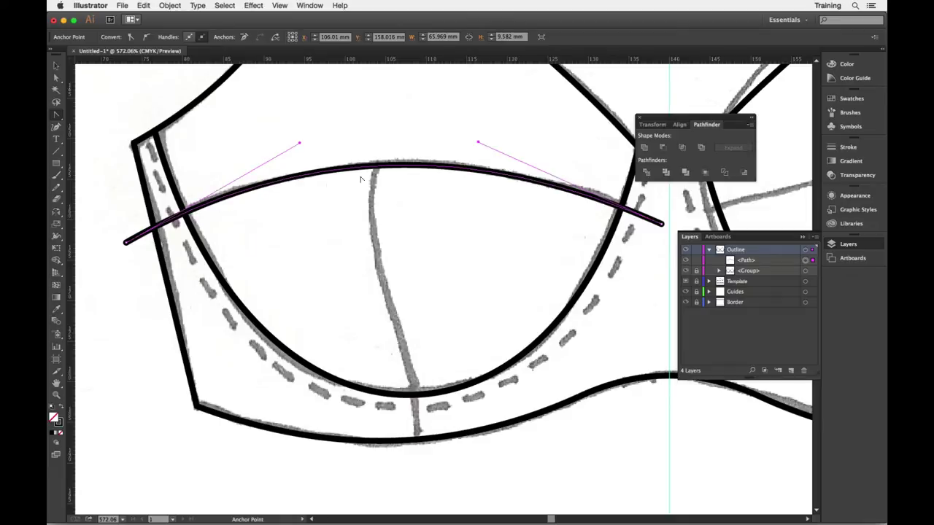
Step: Unlock the outline group and ungroup it into separate paths
click(696, 270)
click(719, 271)
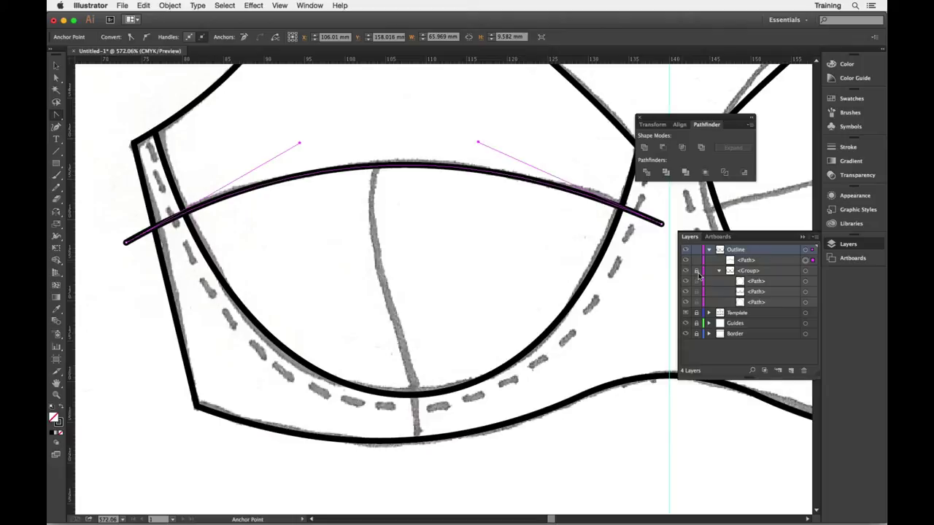
click(695, 272)
click(805, 271)
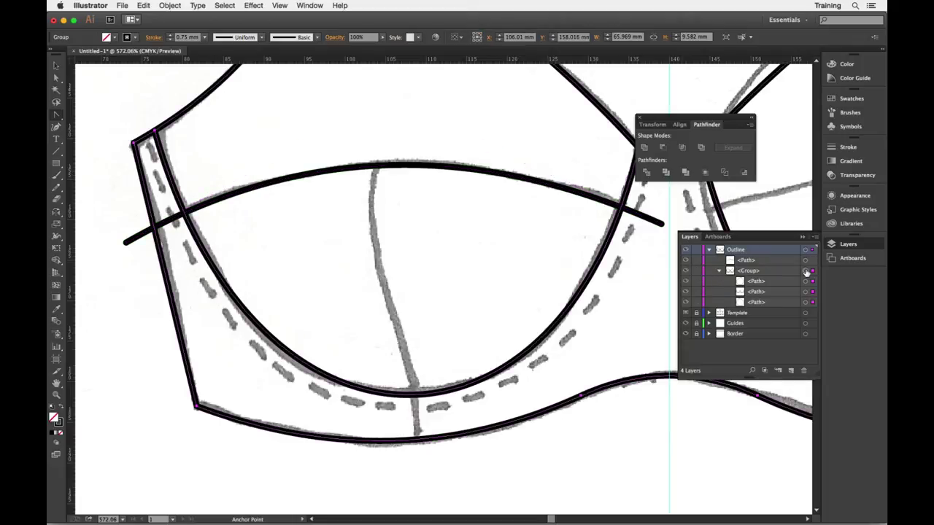
click(162, 5)
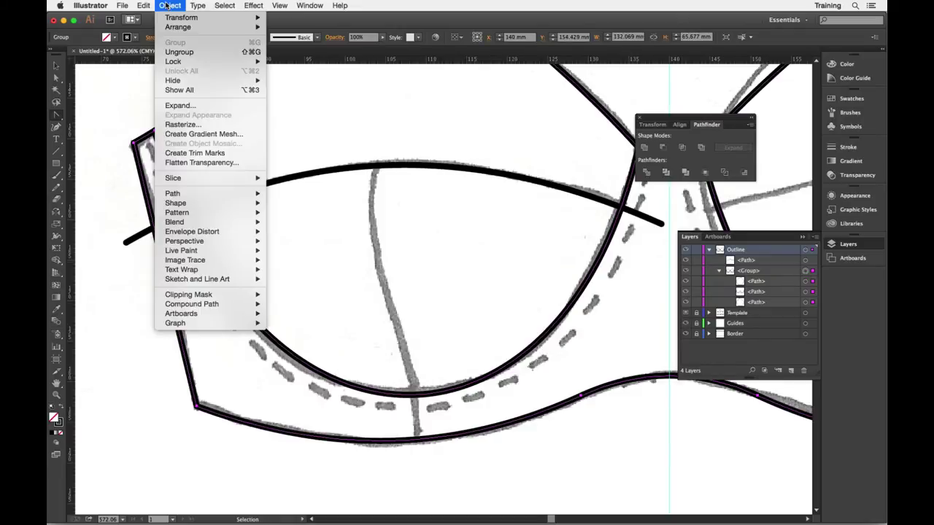
click(179, 52)
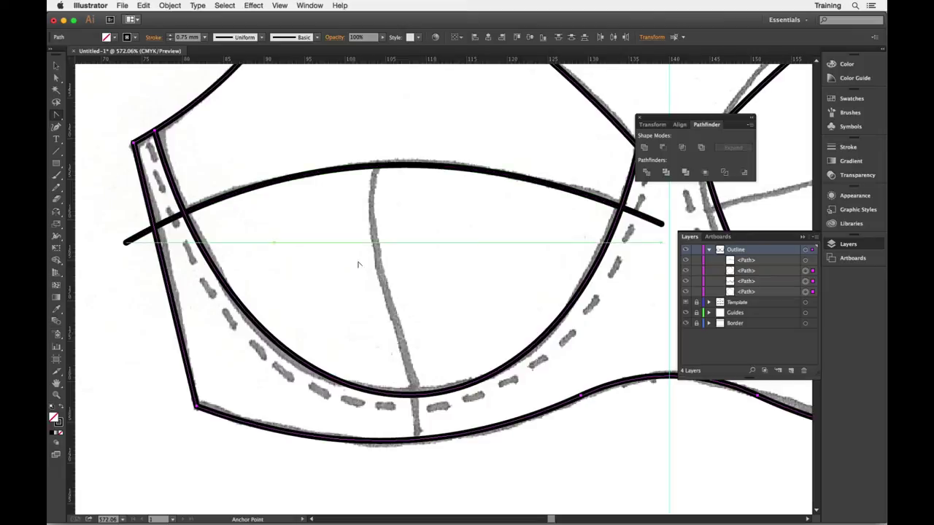
Step: Hide the three outline paths, leaving the seam arc visible
click(686, 293)
click(686, 283)
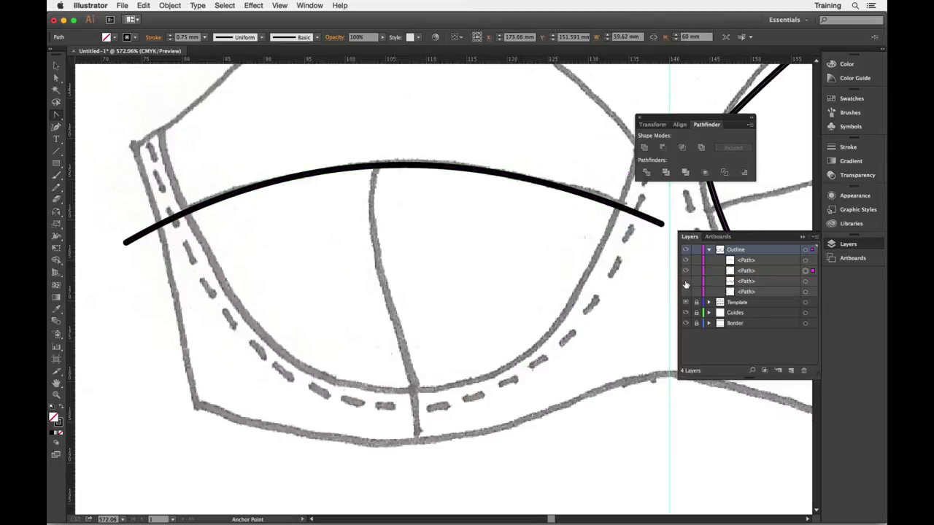
click(686, 270)
click(685, 261)
click(685, 260)
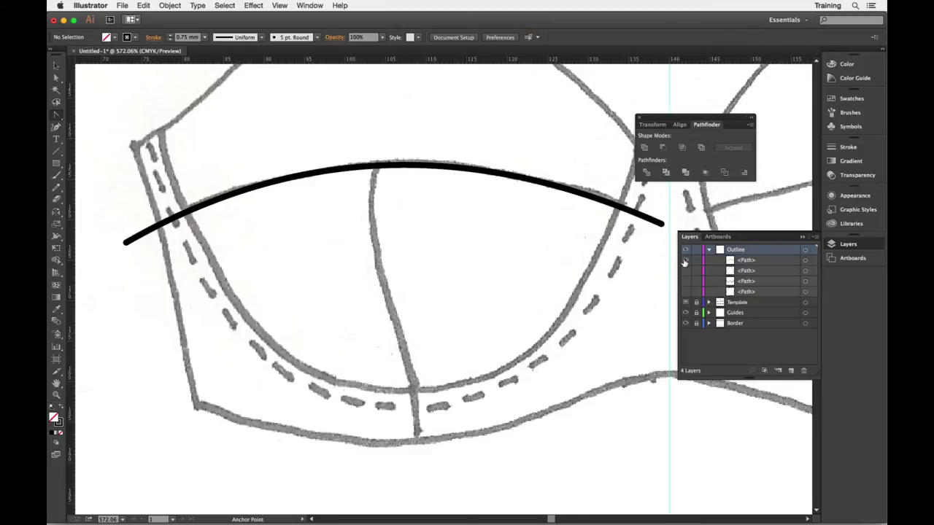
Step: Reflect a copy of the left seam curve across the centre guide onto the right cup, then zoom out
click(685, 293)
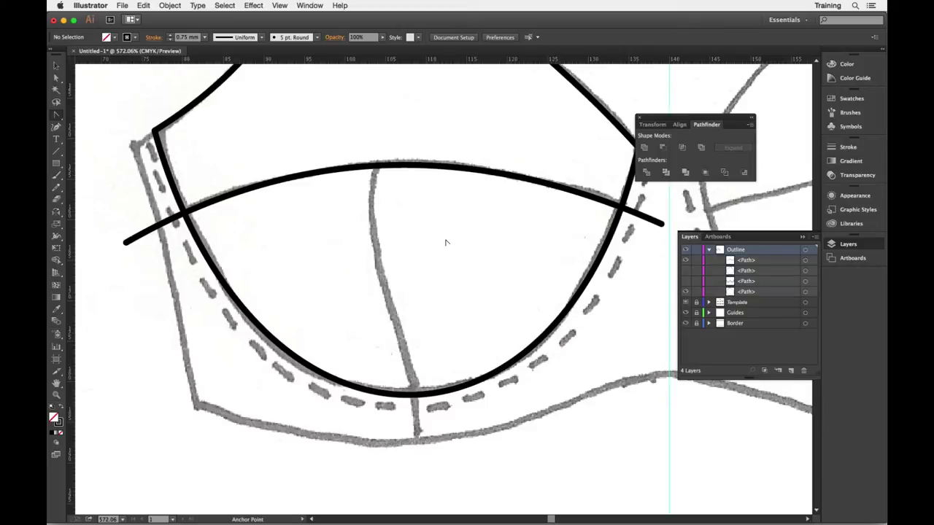
scroll(447, 243, right, 10)
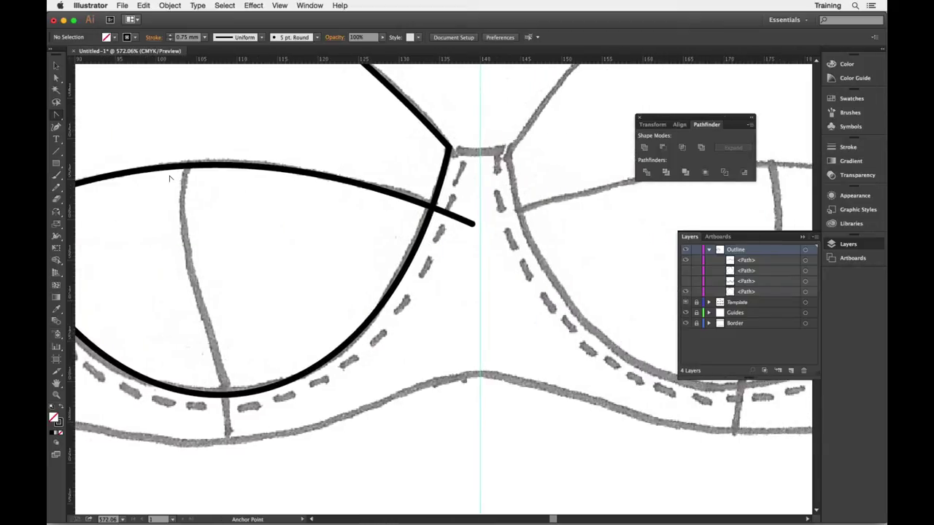
click(56, 68)
click(292, 174)
click(55, 218)
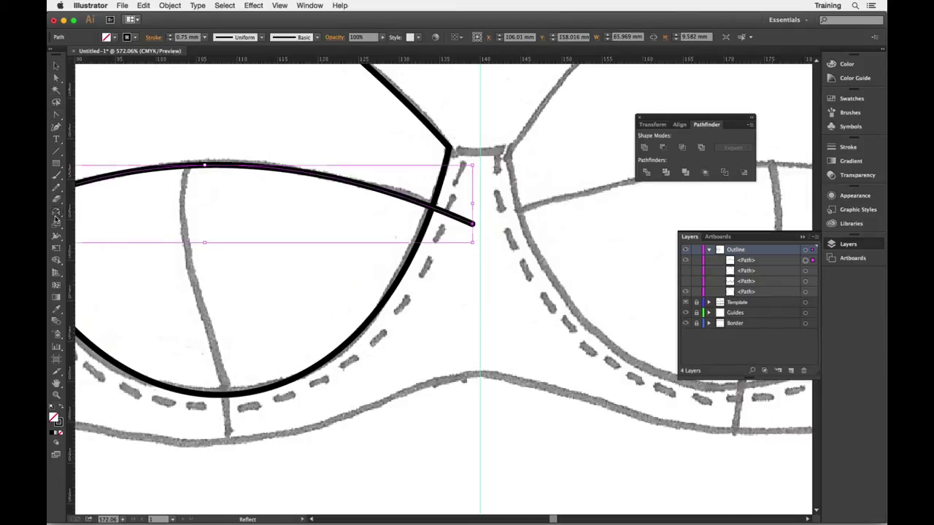
alt+click(479, 265)
click(116, 225)
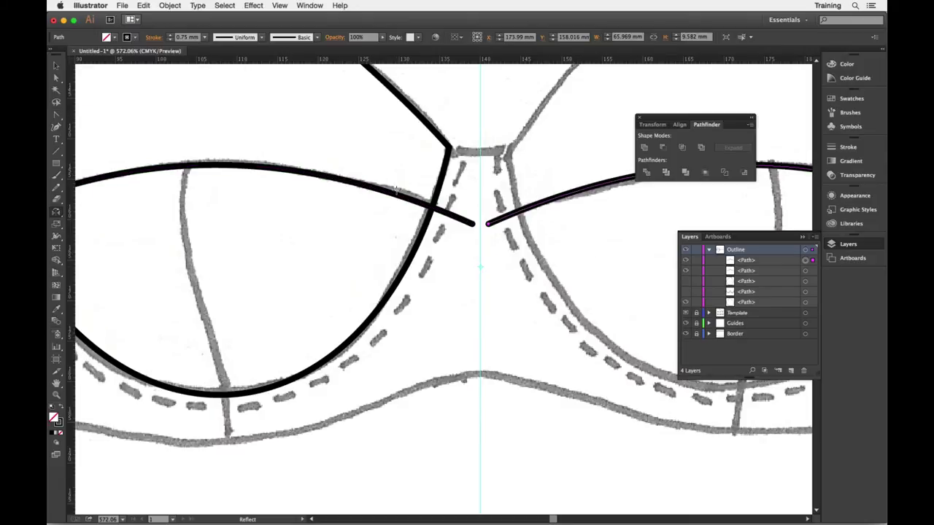
key(super+minus)
key(super+minus)
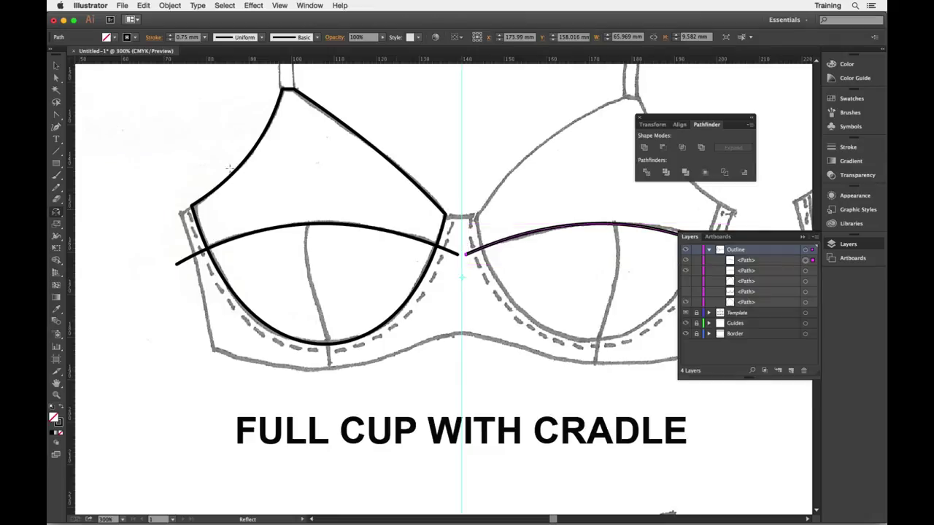
scroll(159, 159, right, 1)
key(v)
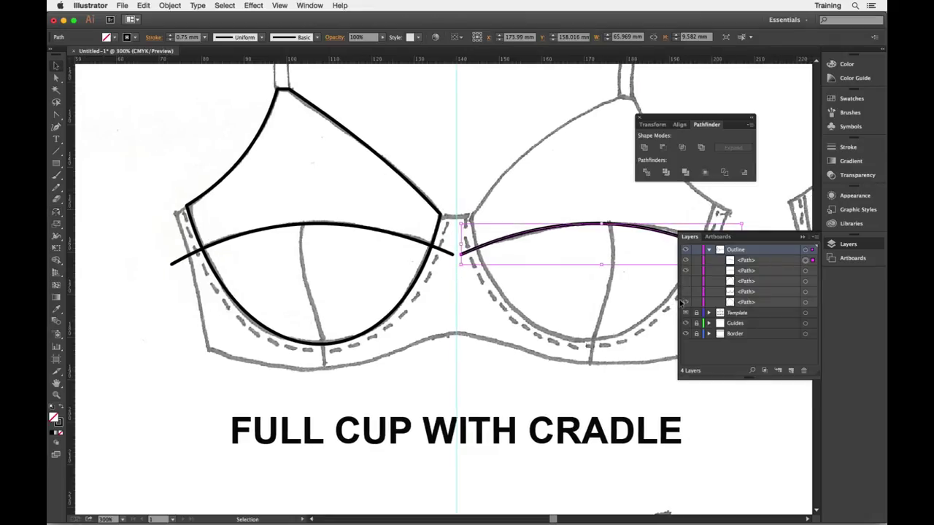
Step: Hide the Template layer and divide the left cup along its crossing curve with Divide Objects Below
click(686, 312)
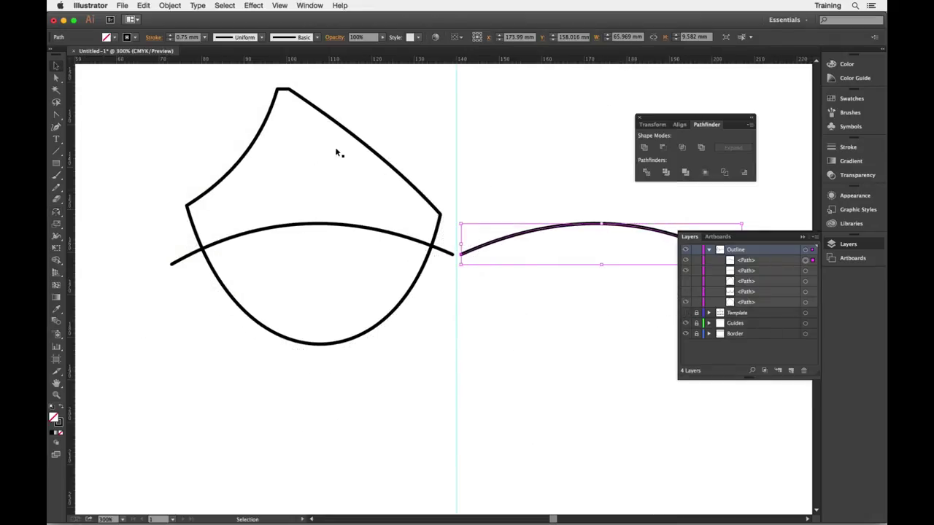
drag(194, 184, 228, 270)
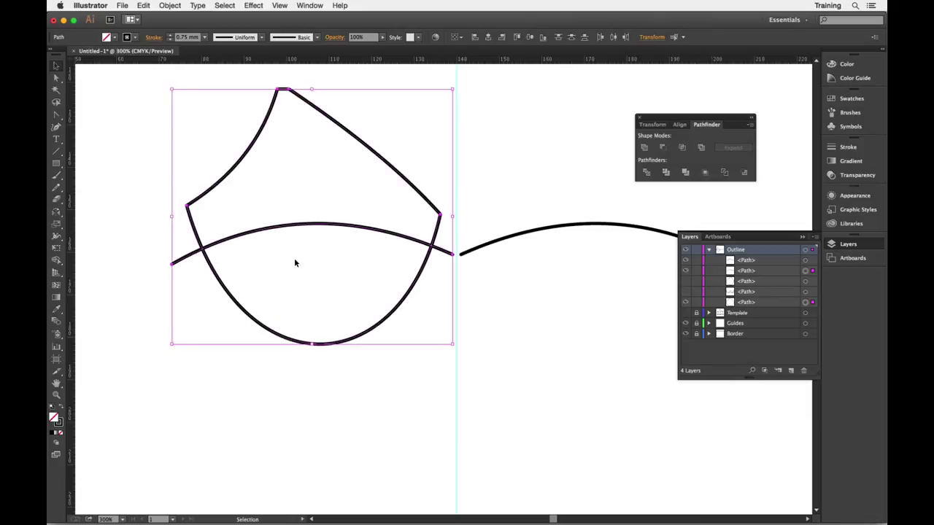
click(119, 169)
click(221, 244)
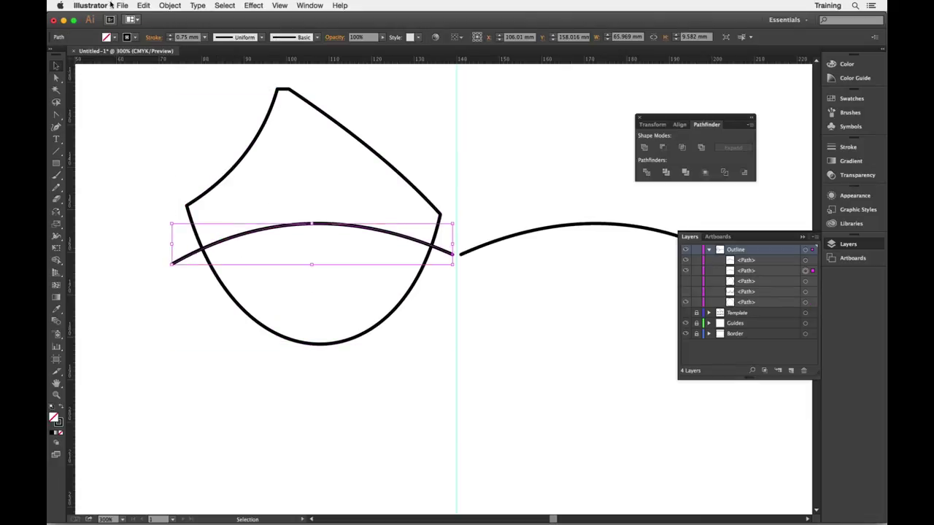
click(175, 6)
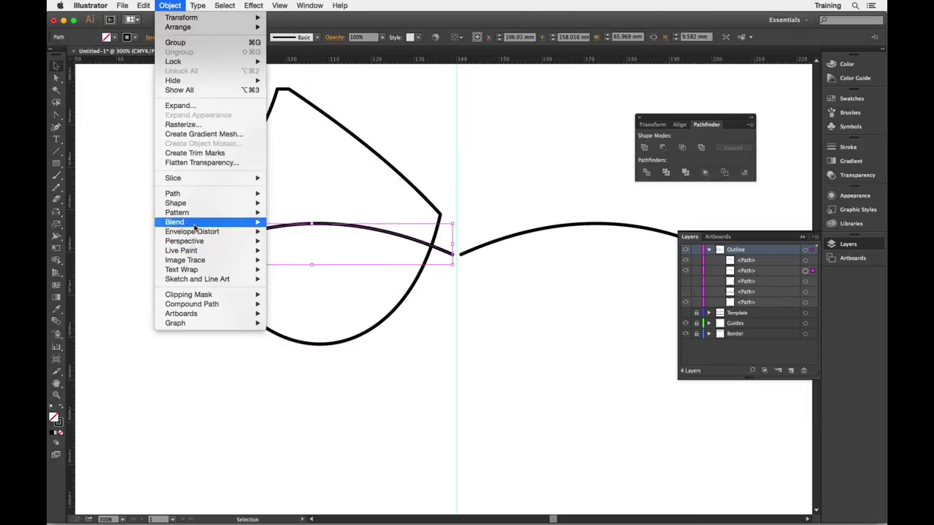
mouse_move(197, 197)
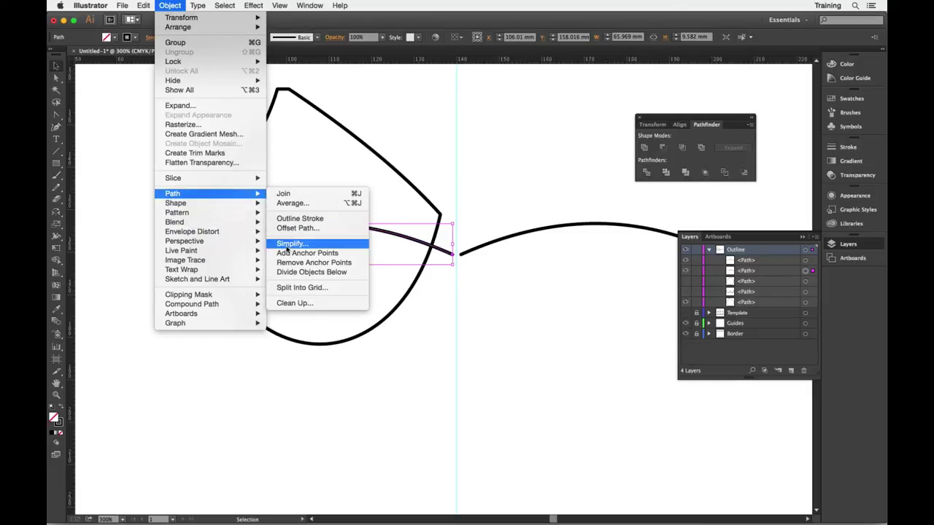
click(298, 273)
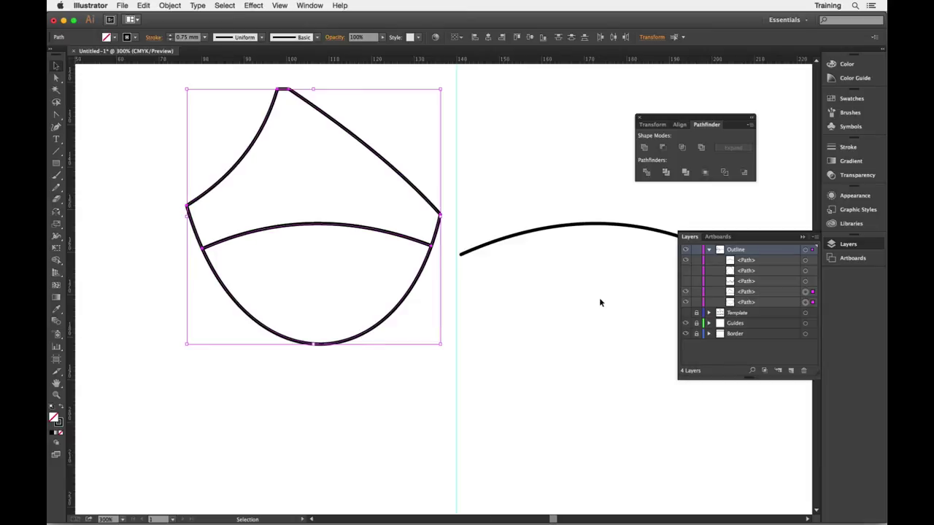
Step: Divide the right cup along its crossing curve, then show the band and centre gore again
click(686, 284)
click(565, 352)
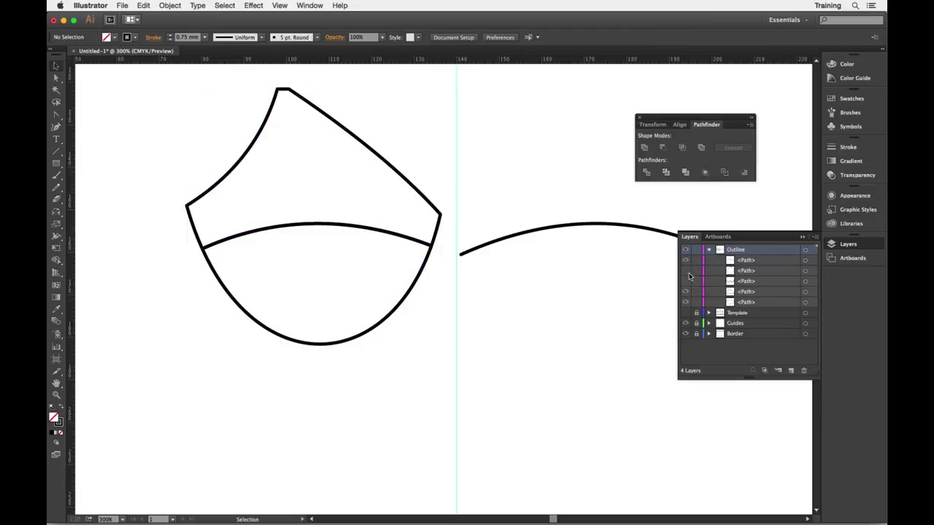
click(686, 272)
click(479, 249)
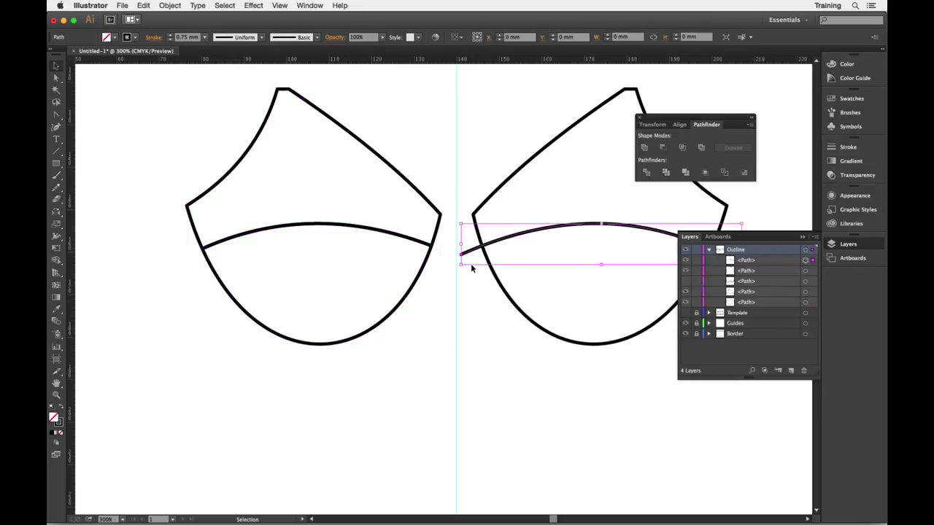
click(170, 5)
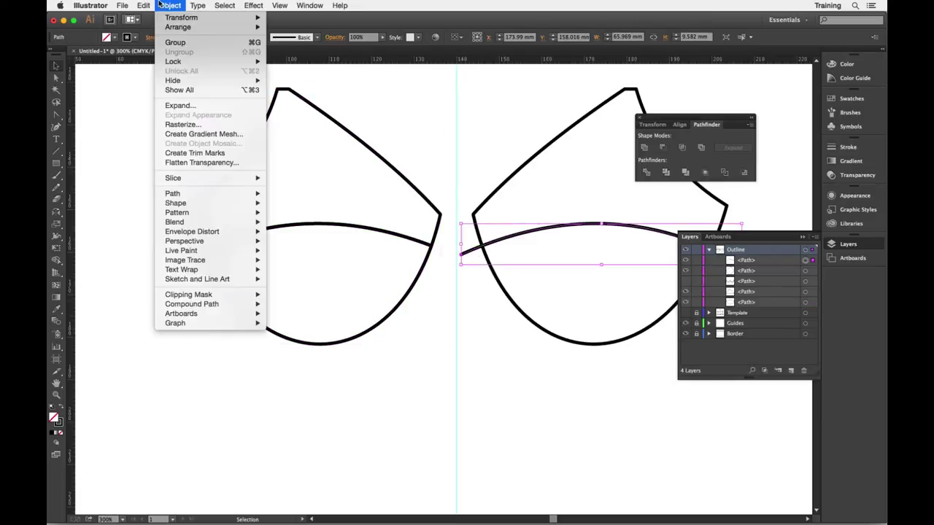
mouse_move(175, 194)
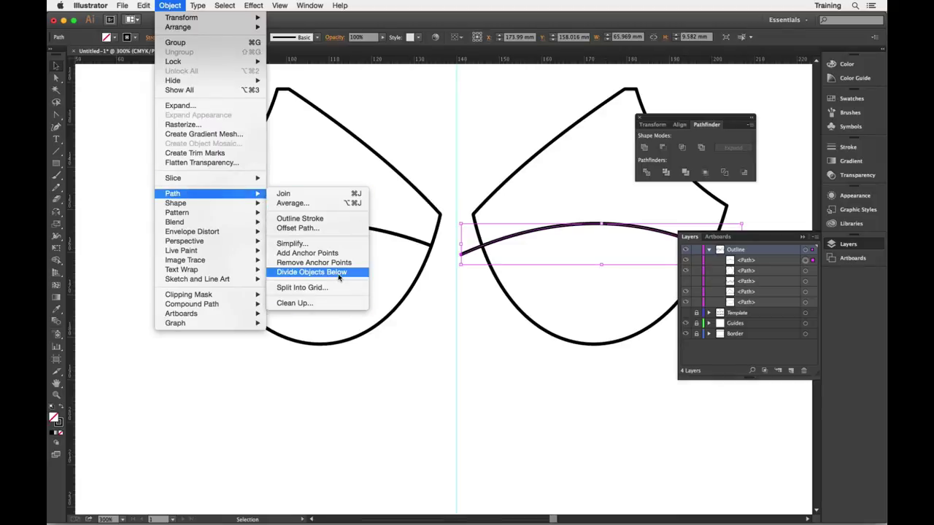
click(338, 273)
click(657, 328)
click(685, 282)
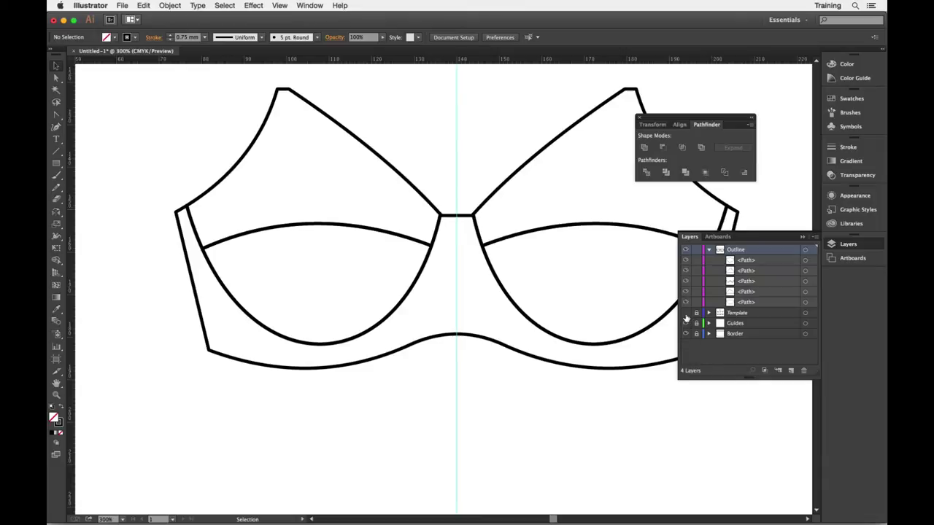
Step: Show the Template sketch and draw a straight seam line from the left cup's top to the underwire
click(686, 313)
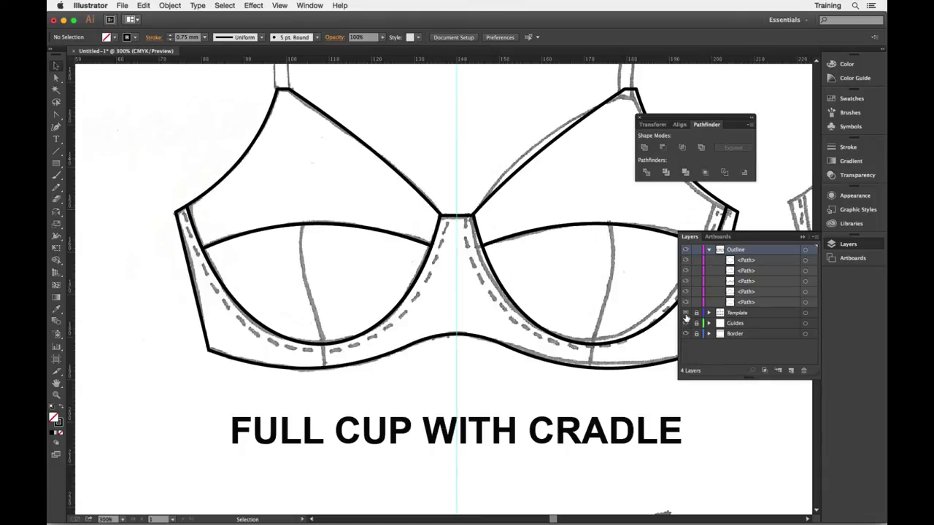
drag(57, 115, 81, 115)
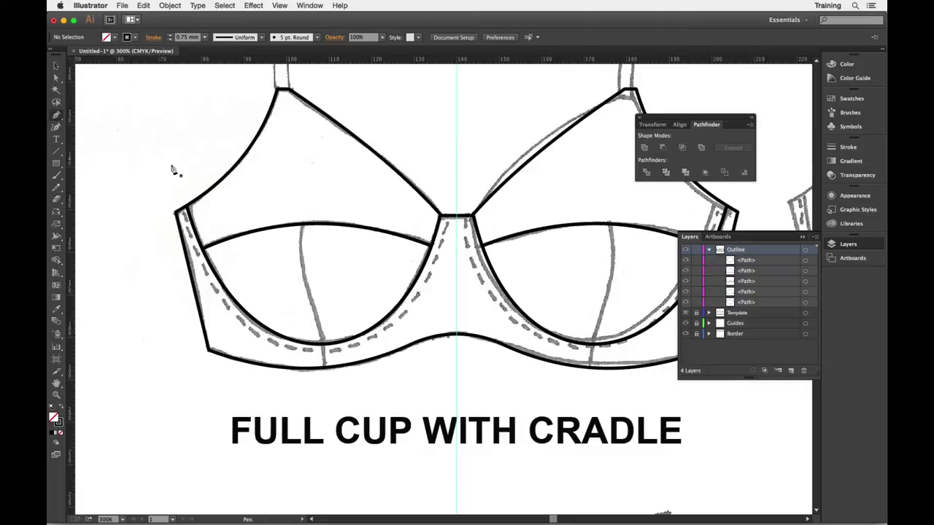
click(309, 197)
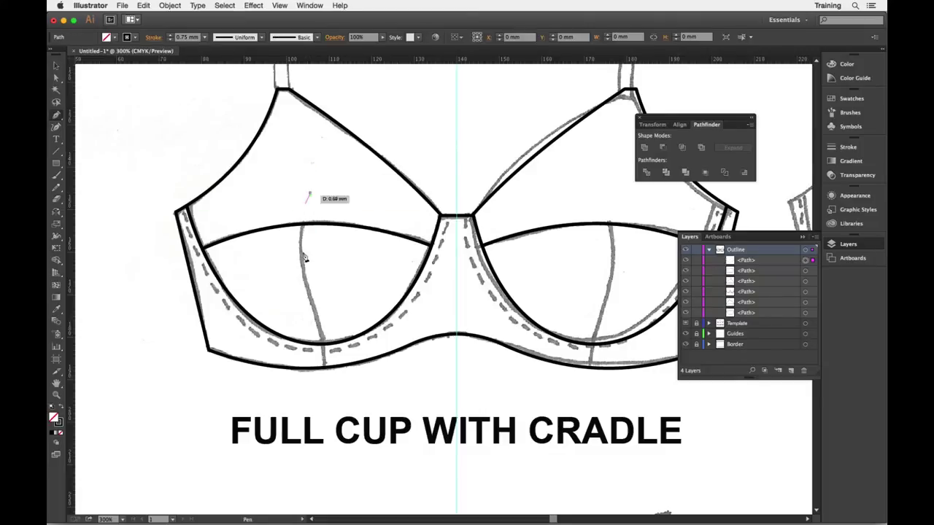
click(325, 360)
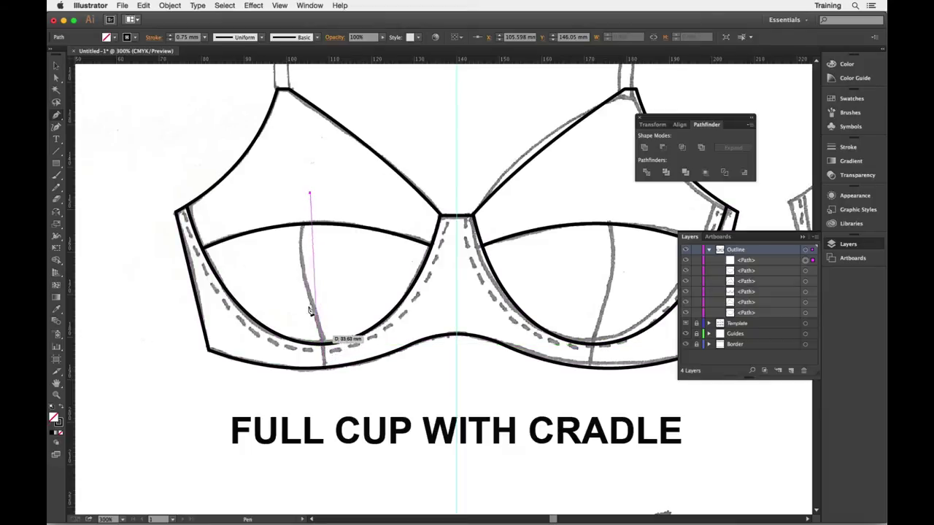
click(326, 357)
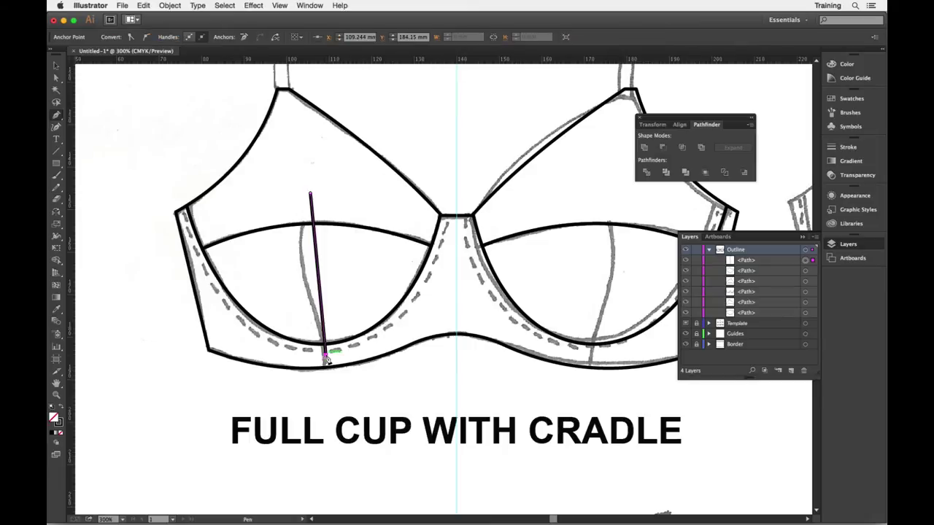
key(v)
Step: Bend the seam line to follow the sketch and nudge its bottom end onto the underwire
drag(56, 120, 94, 150)
drag(319, 266, 305, 267)
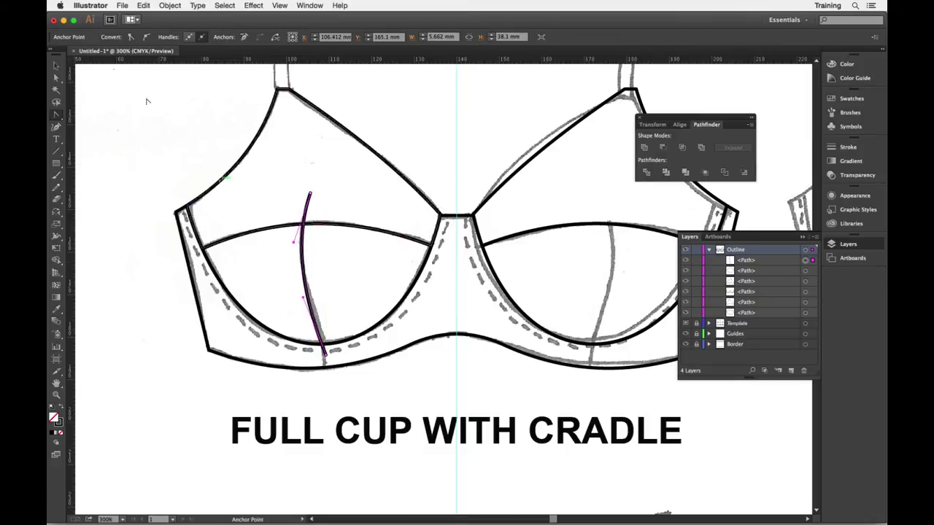
click(56, 77)
drag(329, 362, 329, 355)
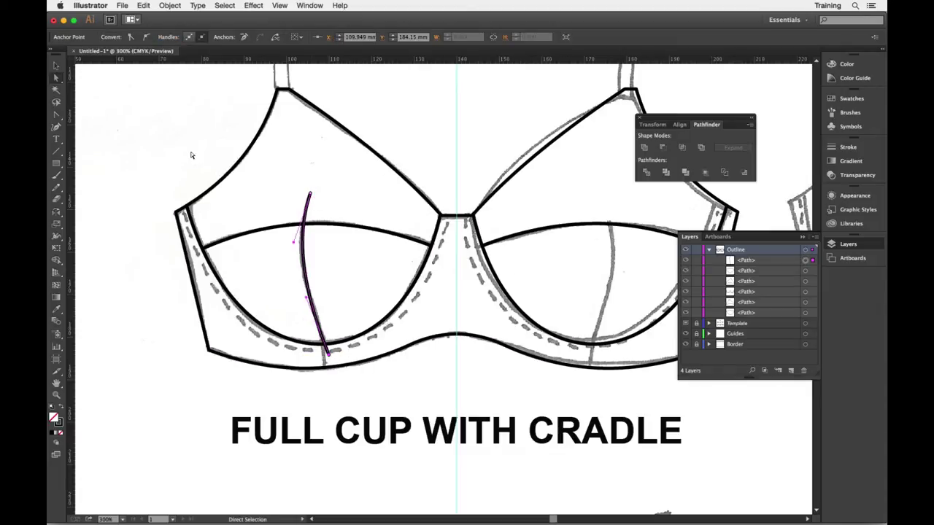
click(99, 242)
scroll(351, 326, right, 3)
scroll(351, 326, right, 1)
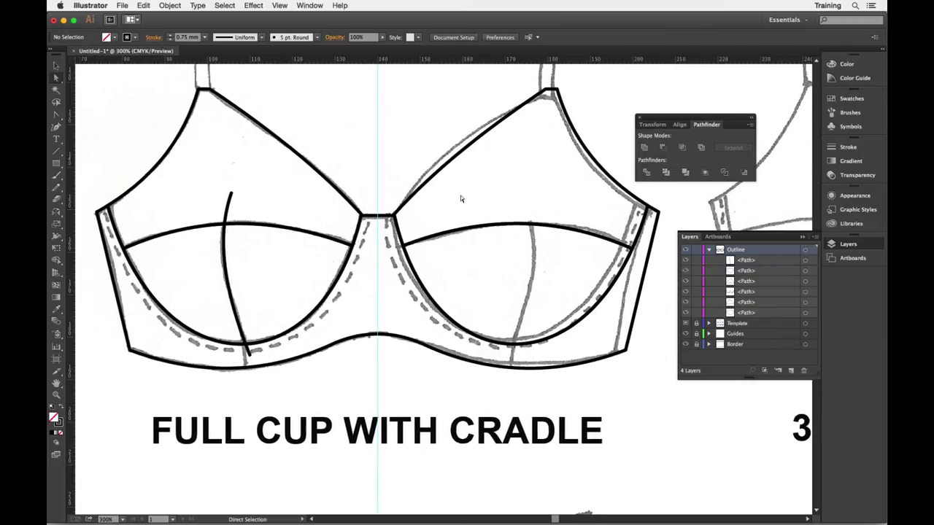
Step: Reflect a vertical-axis copy of the seam line across the centre guide, then heighten the Layers list
click(56, 67)
click(227, 269)
click(56, 211)
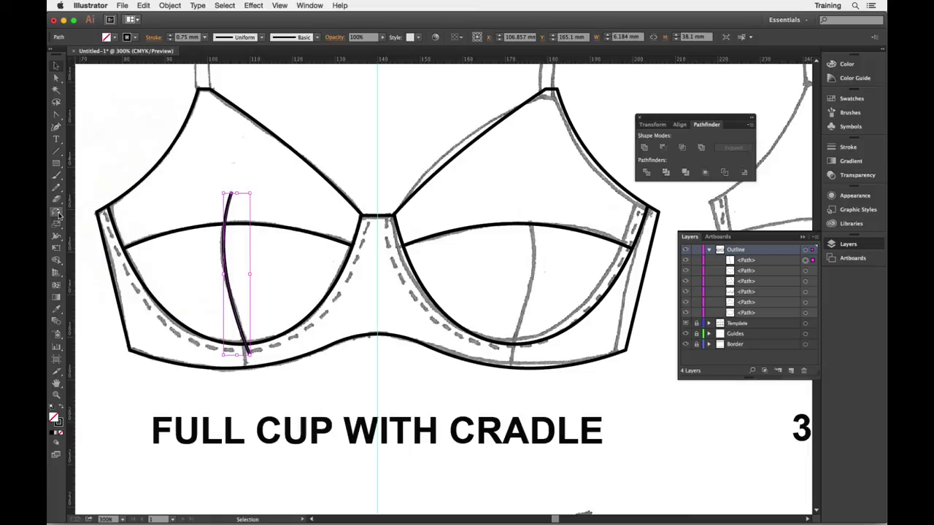
alt+click(377, 290)
click(110, 224)
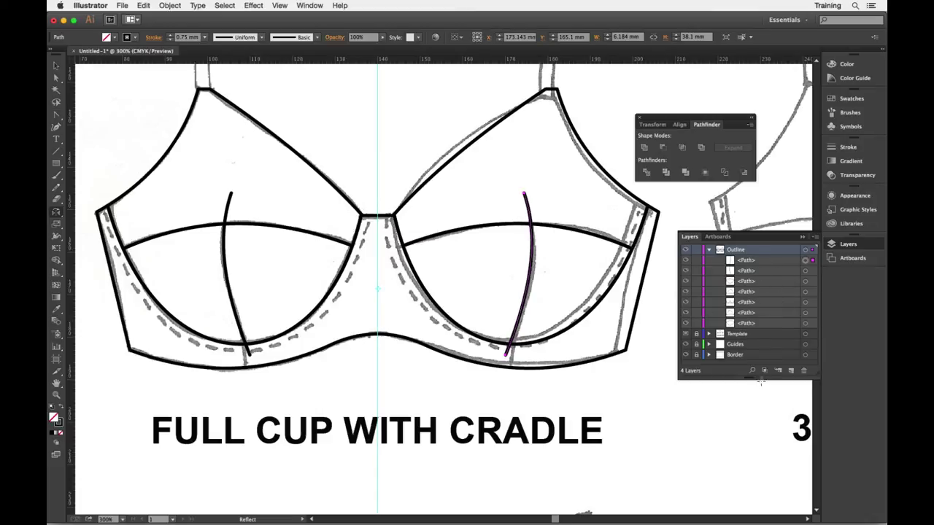
drag(748, 375, 752, 405)
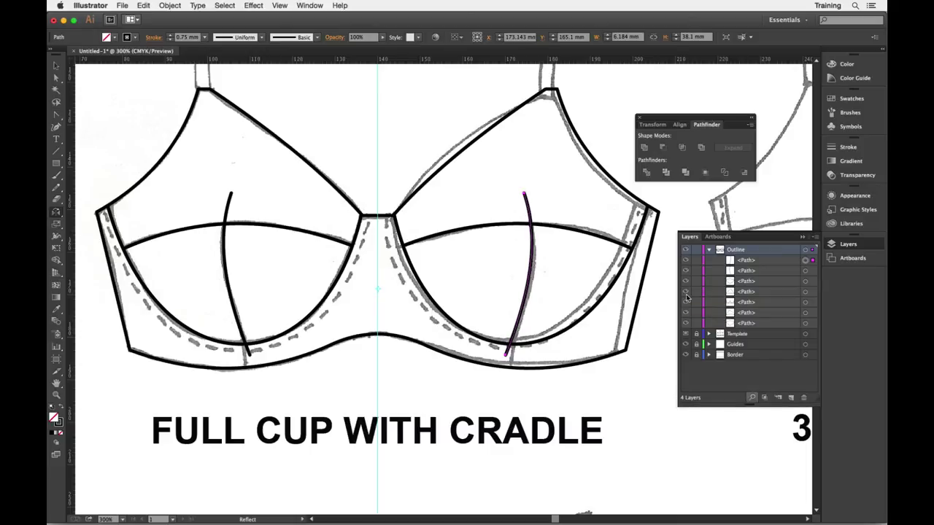
Step: Switch the Layers panel to larger row thumbnails and stretch the list to show all paths
click(815, 239)
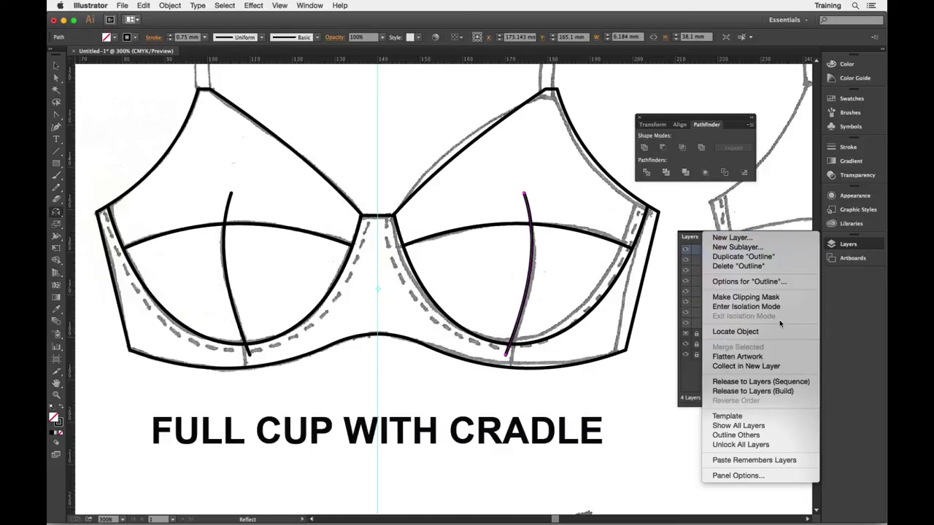
click(739, 475)
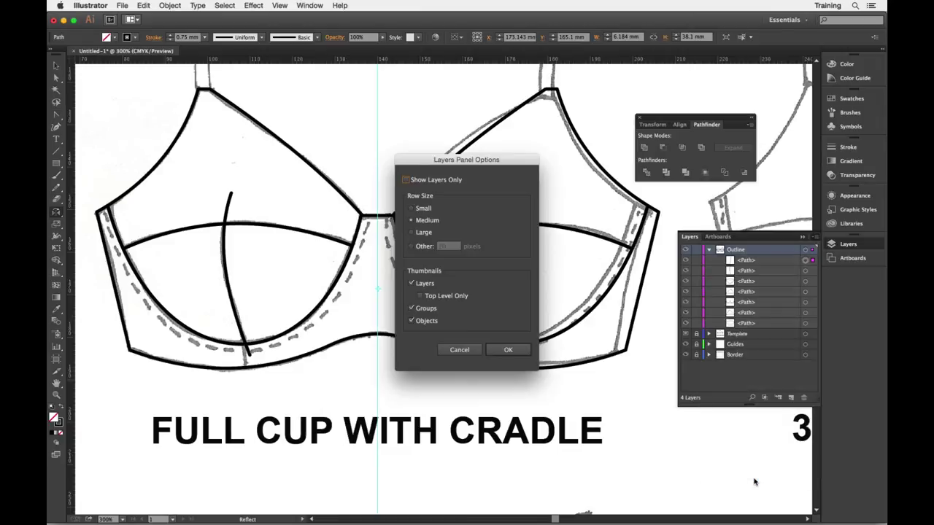
click(425, 232)
click(508, 350)
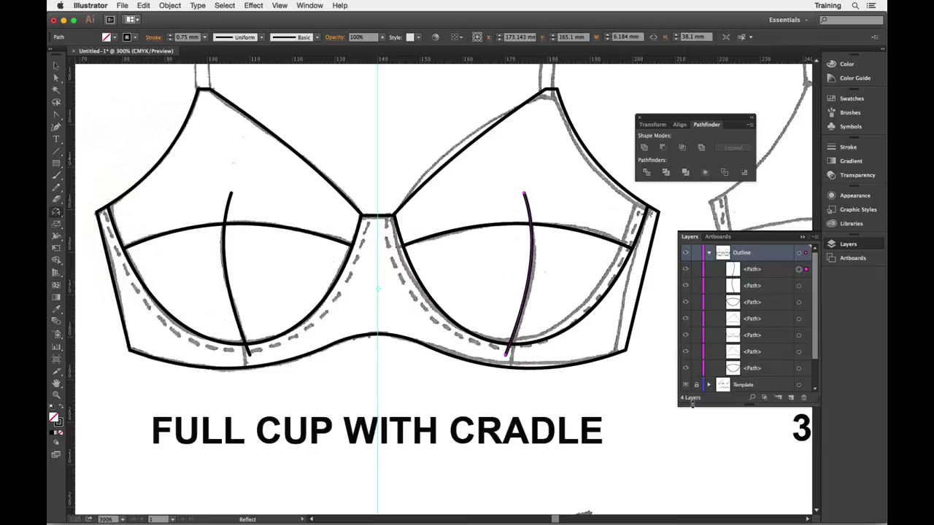
drag(690, 406, 693, 453)
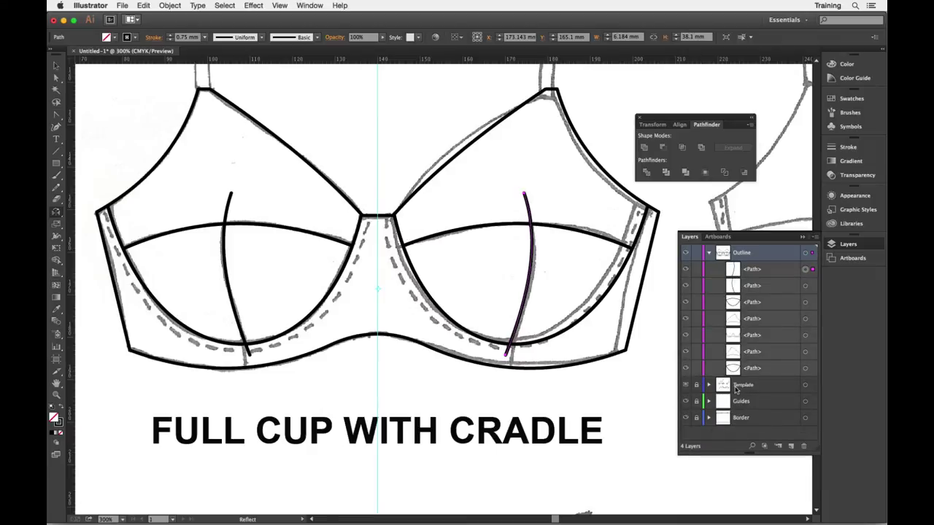
Step: Hide the cradle band and both upper cup outlines
click(688, 340)
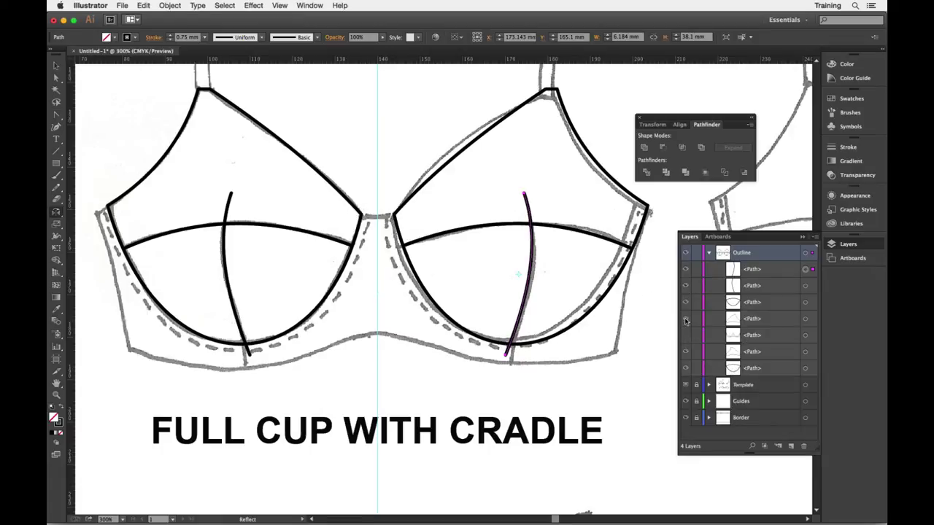
click(686, 318)
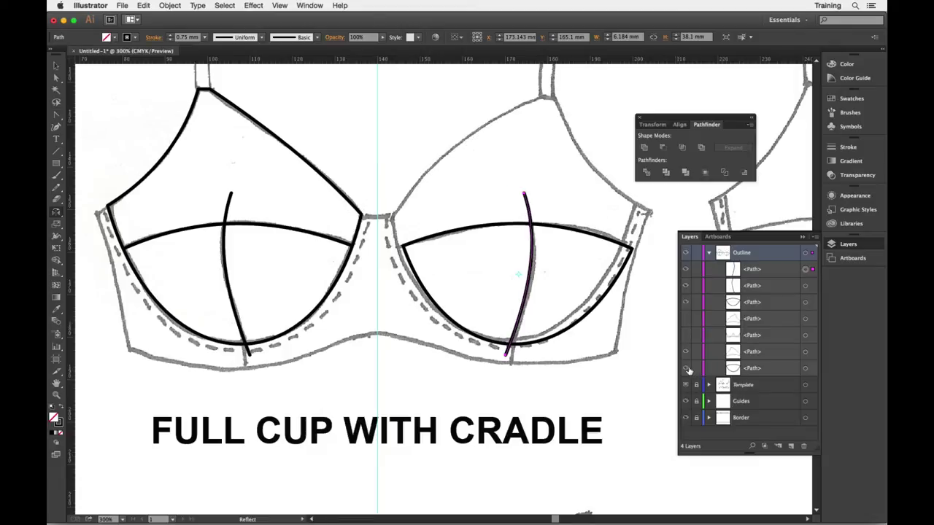
click(687, 353)
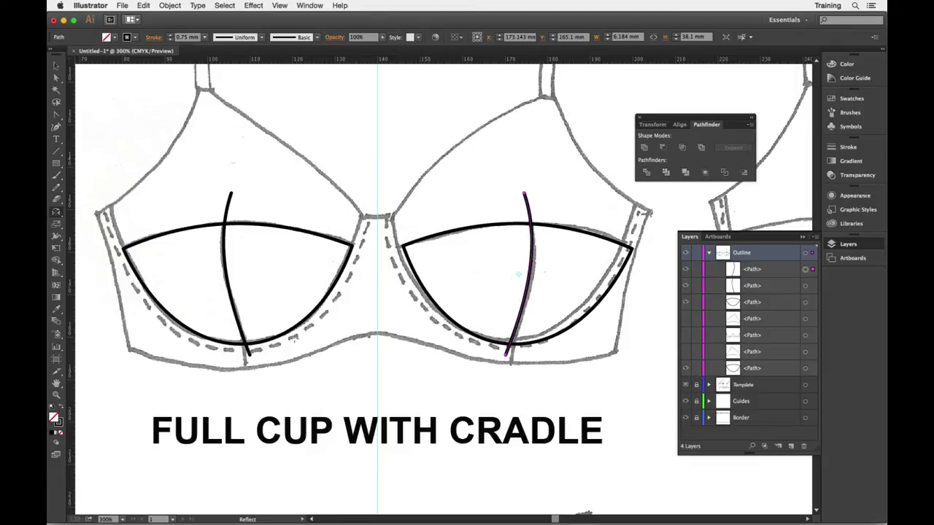
Step: Divide the four lower cup paths into separate panels with Pathfinder Divide
click(56, 66)
click(114, 137)
drag(114, 137, 552, 305)
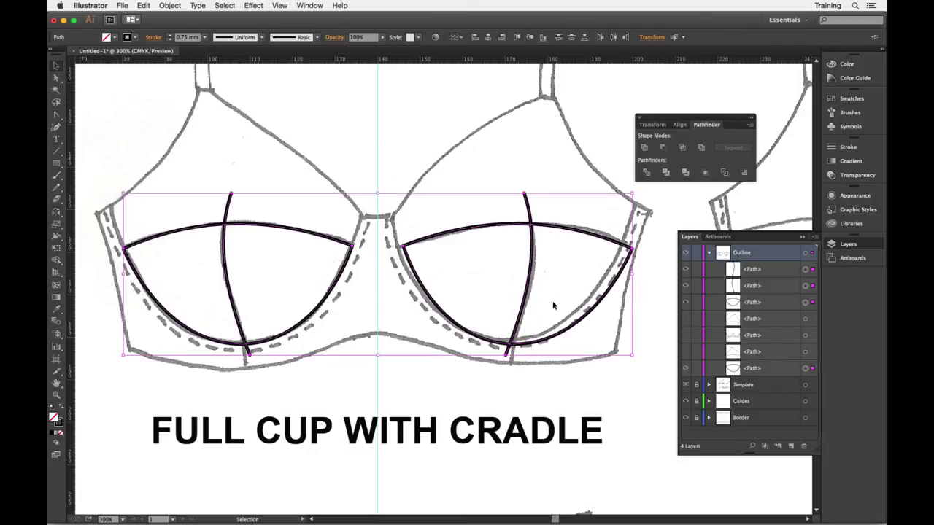
click(646, 173)
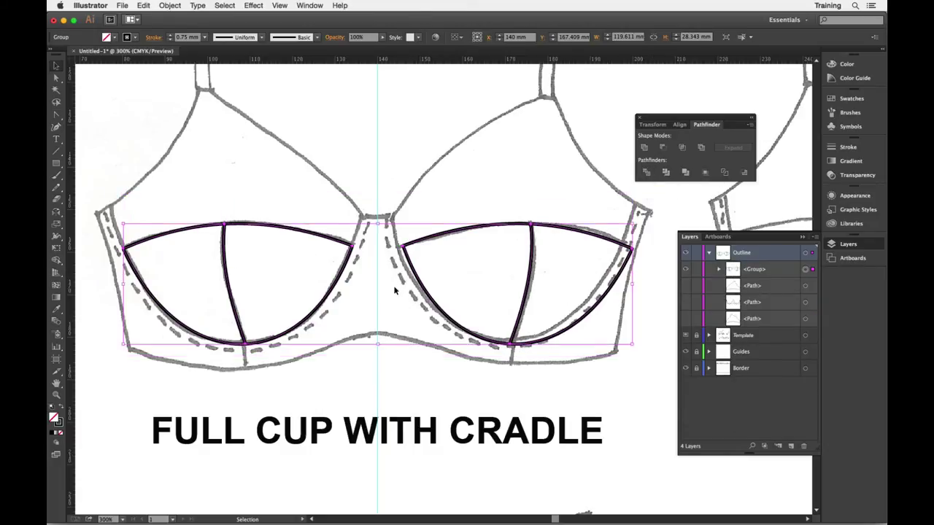
Step: Ungroup the divided cup pieces into separate paths and deselect them
click(719, 270)
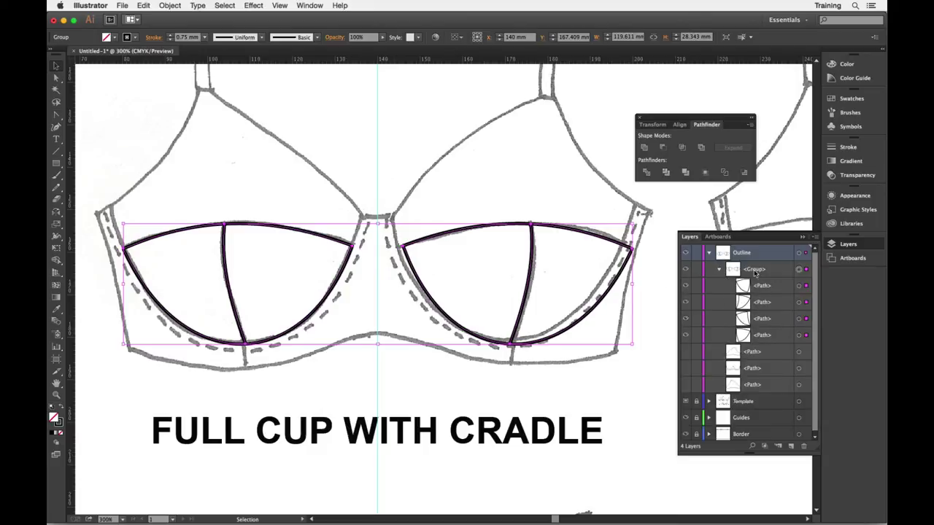
click(170, 6)
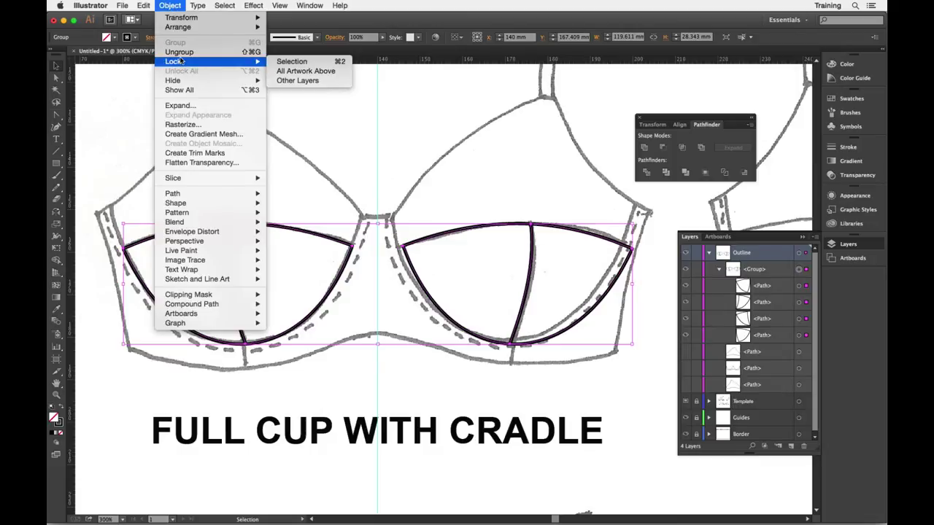
click(183, 52)
click(342, 134)
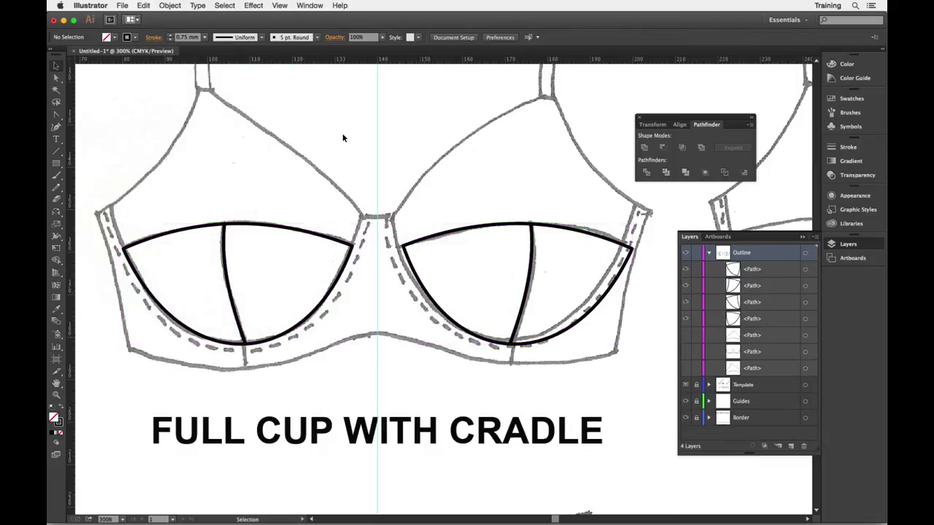
Step: Hide the Template sketch and show the left upper cup, cradle band and right upper cup again
click(685, 386)
click(686, 368)
click(685, 352)
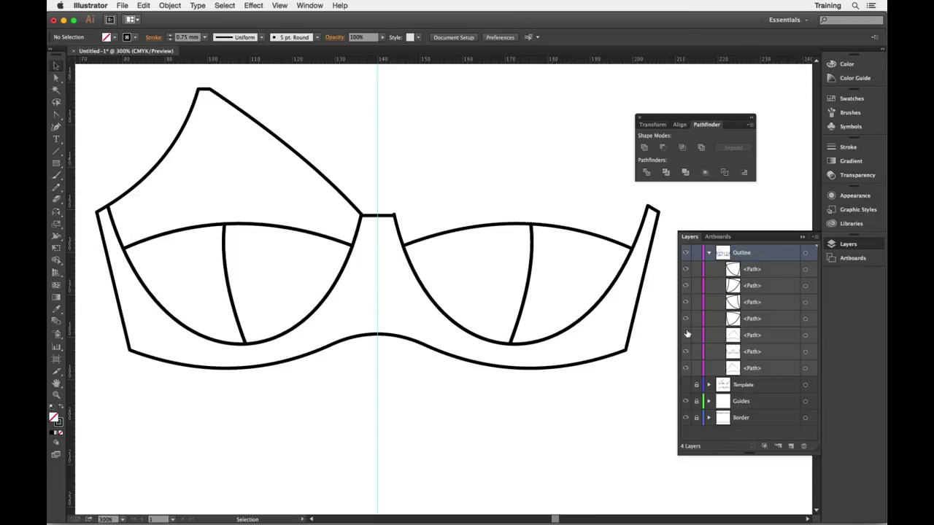
click(685, 334)
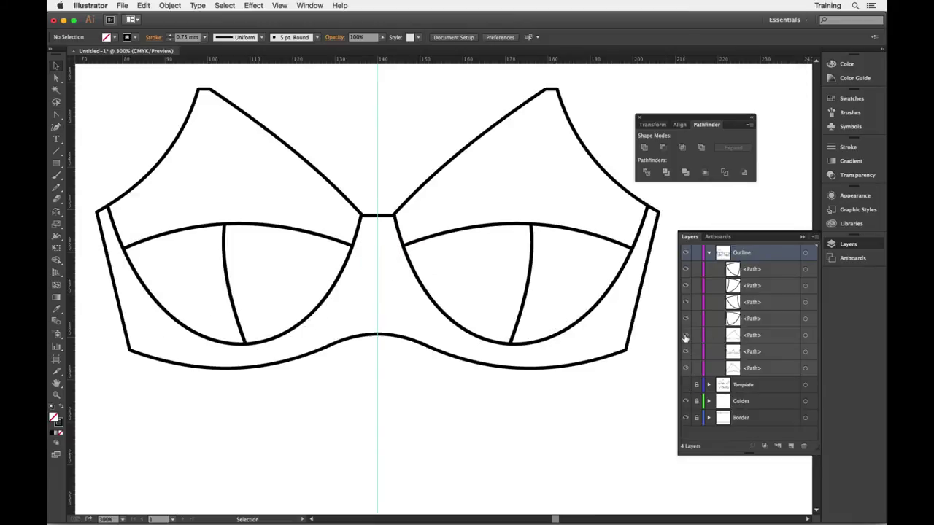
scroll(335, 421, left, 5)
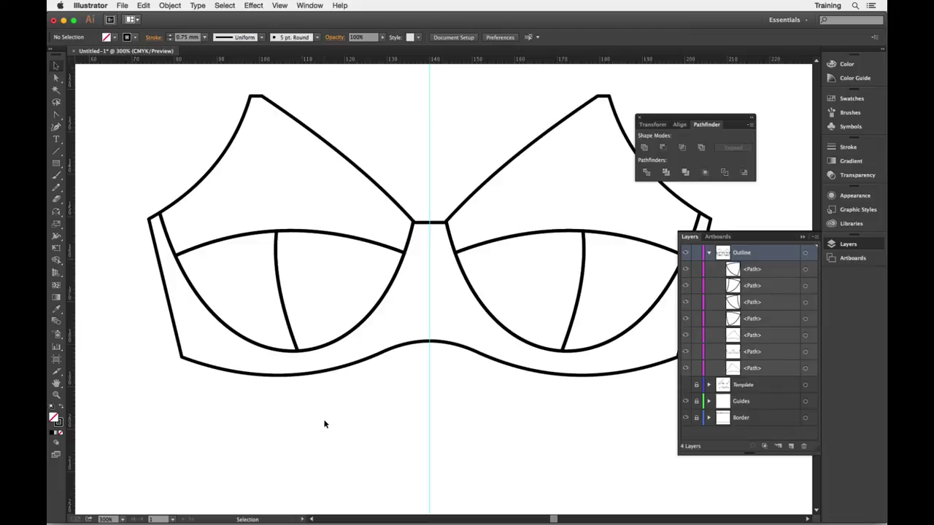
Step: Select each lower and upper cup panel in turn to confirm they are separate pieces
click(282, 291)
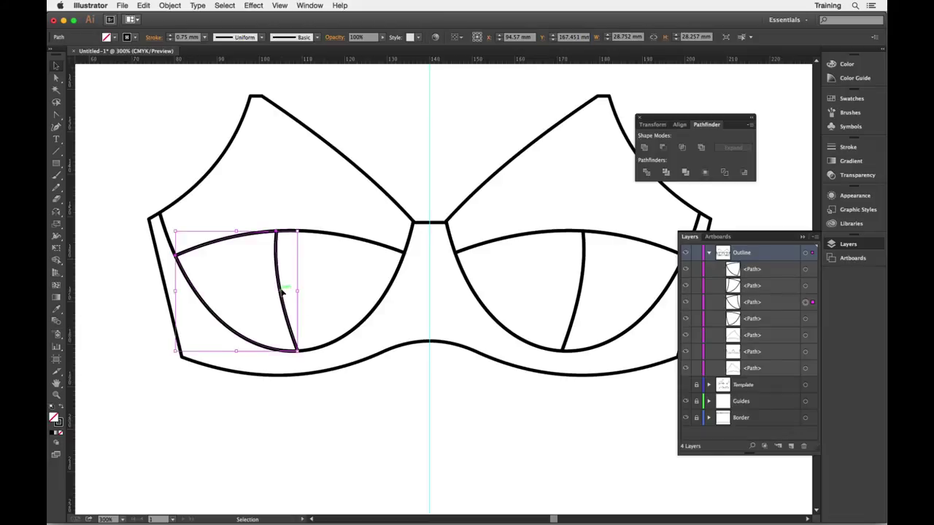
click(371, 313)
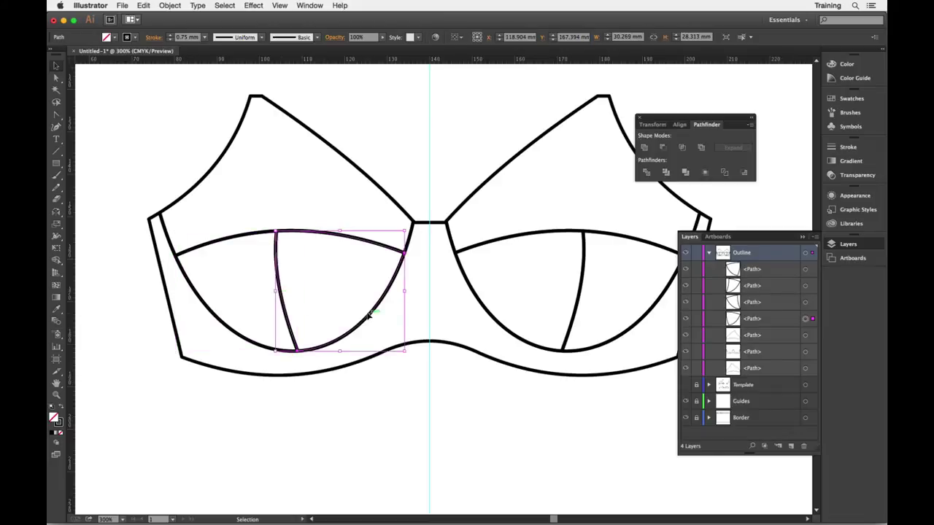
click(360, 169)
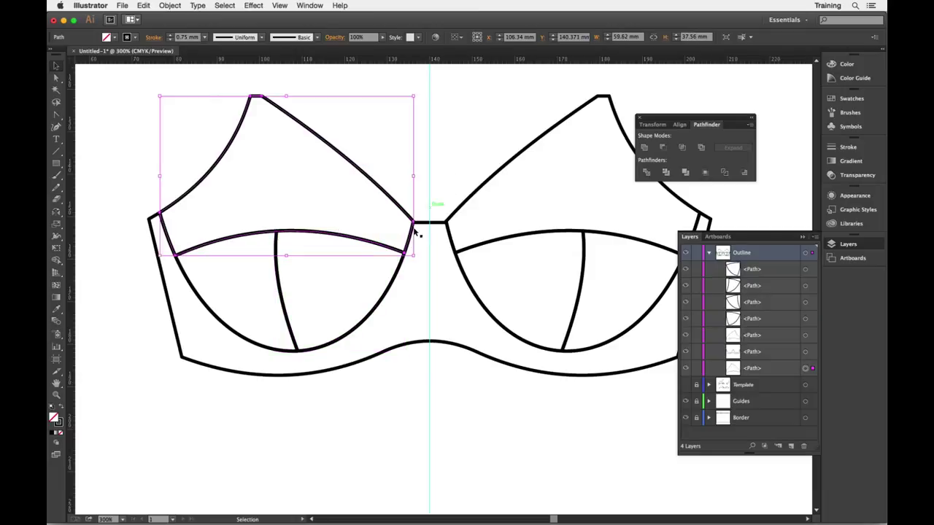
click(463, 208)
click(571, 301)
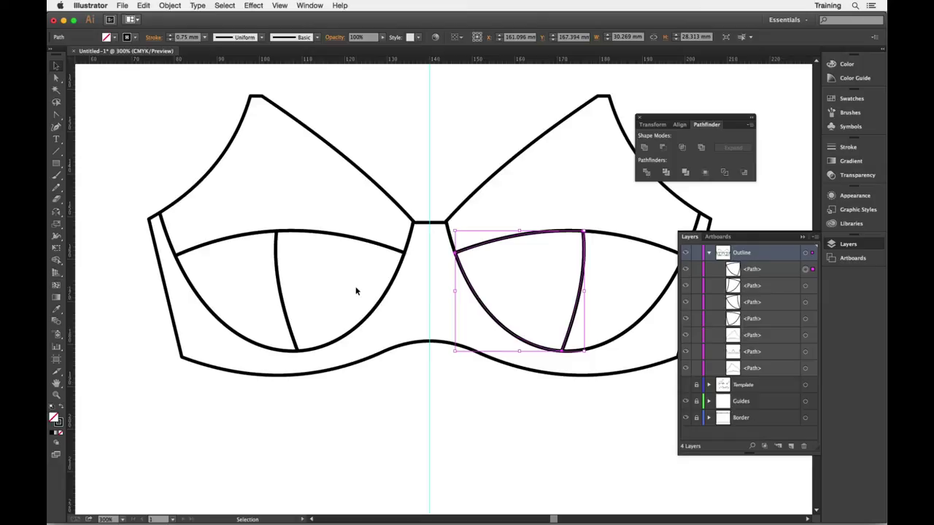
Step: Make the Template layer's sketch visible again and look over it behind the full-cup drawing
click(686, 386)
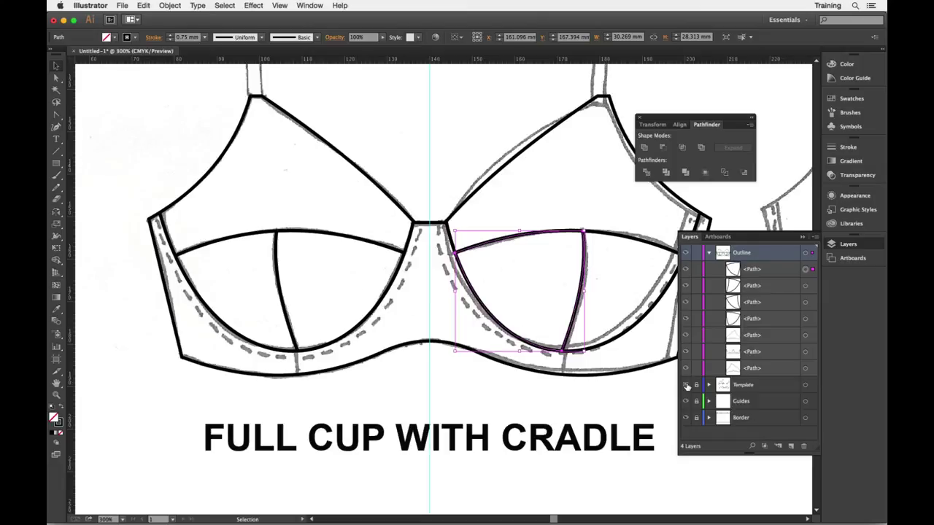
scroll(410, 368, right, 3)
scroll(410, 368, up, 2)
scroll(411, 369, up, 1)
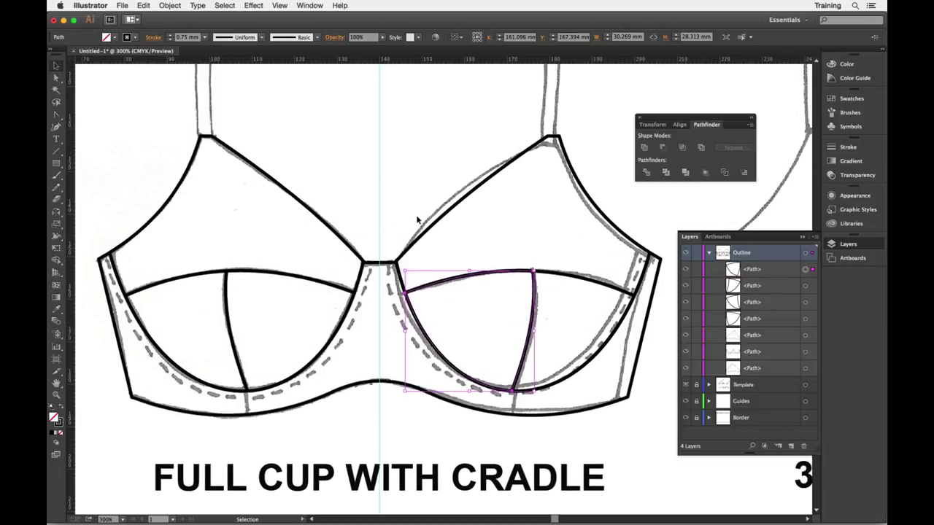
scroll(416, 215, left, 2)
Step: Look at the Object > Path commands without choosing one, deselect the right cup panel, and move to the other bra shapes
click(173, 5)
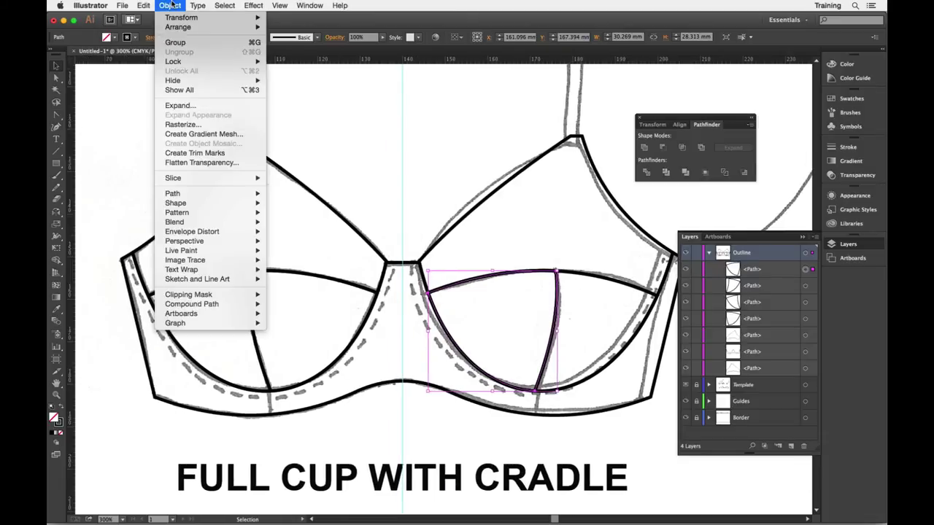
mouse_move(176, 195)
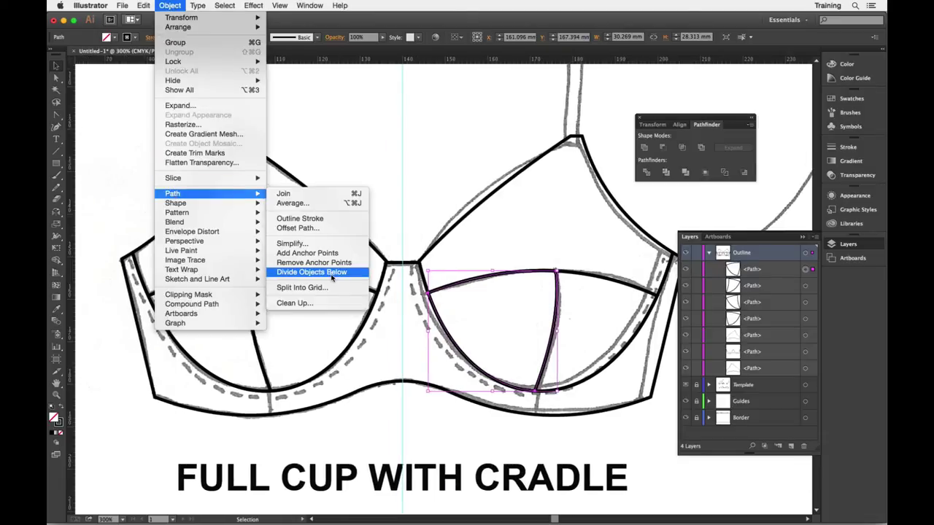
click(391, 147)
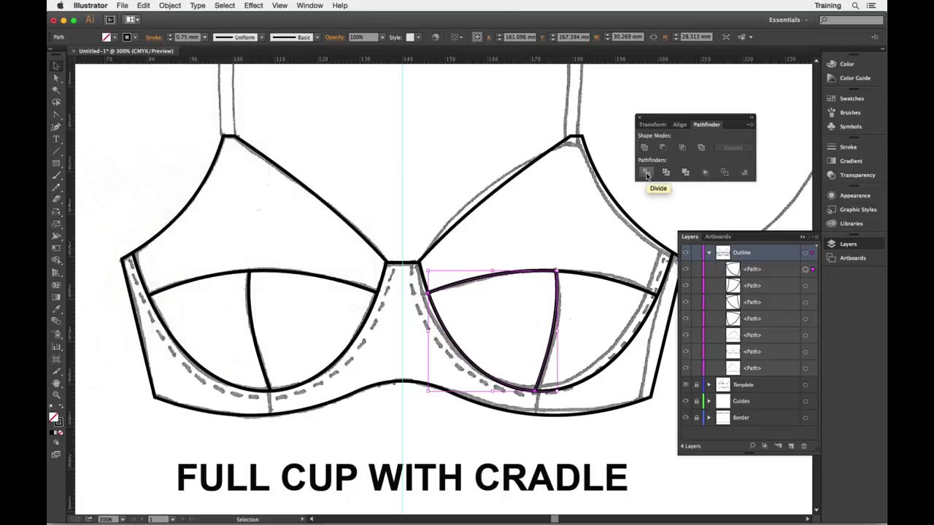
click(318, 137)
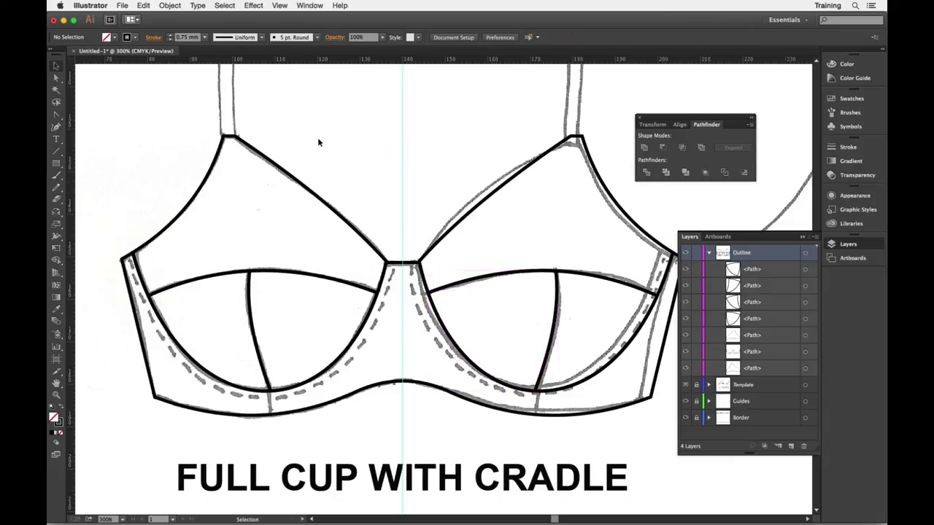
scroll(380, 154, right, 10)
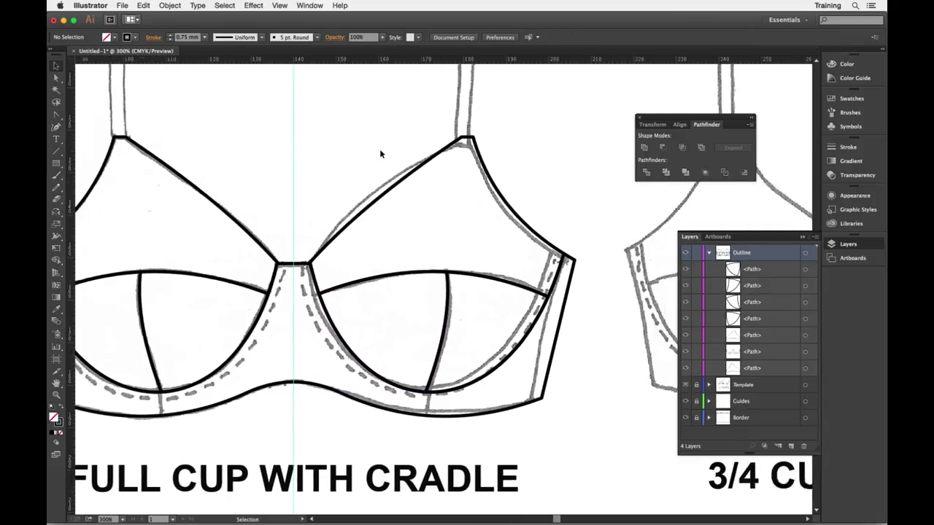
scroll(367, 152, right, 15)
scroll(367, 151, down, 10)
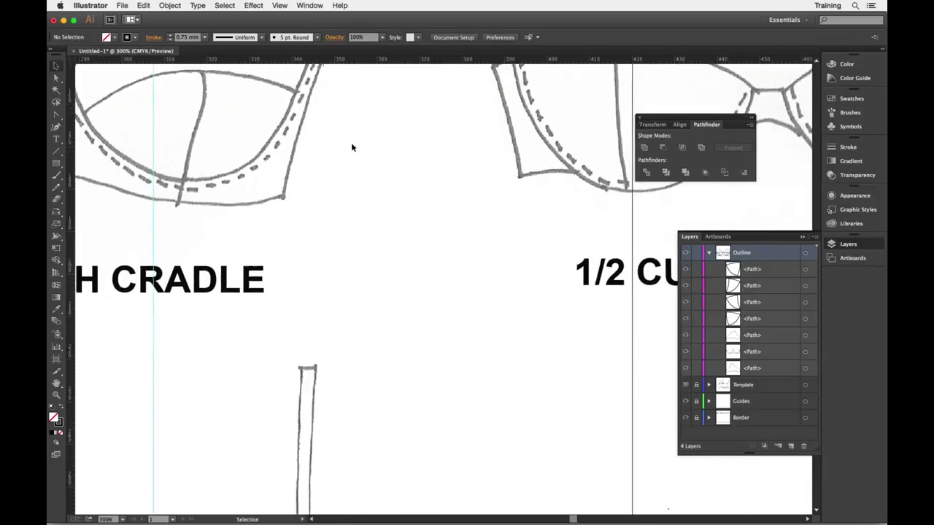
Step: Fit the whole sheet in view, then zoom in on the full-cup bra drawing
key(super+0)
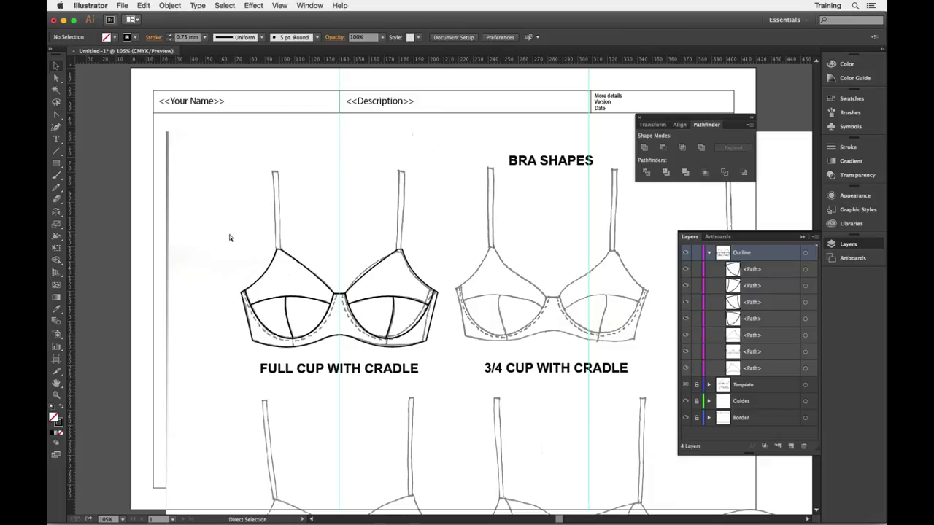
key(z)
drag(216, 194, 470, 400)
key(space)
scroll(412, 217, up, 5)
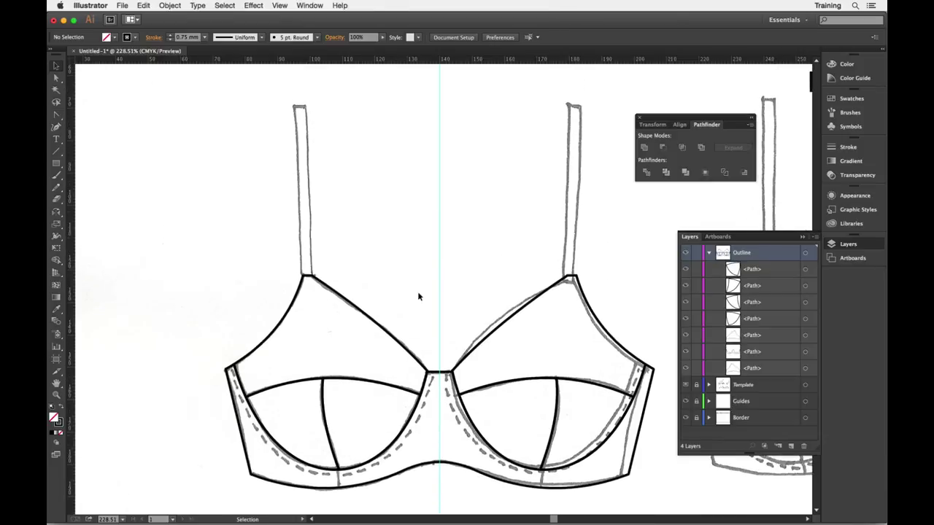
Step: Zoom in on the left shoulder strap and centre it in the view
key(z)
drag(255, 95, 423, 332)
key(space)
drag(486, 262, 471, 265)
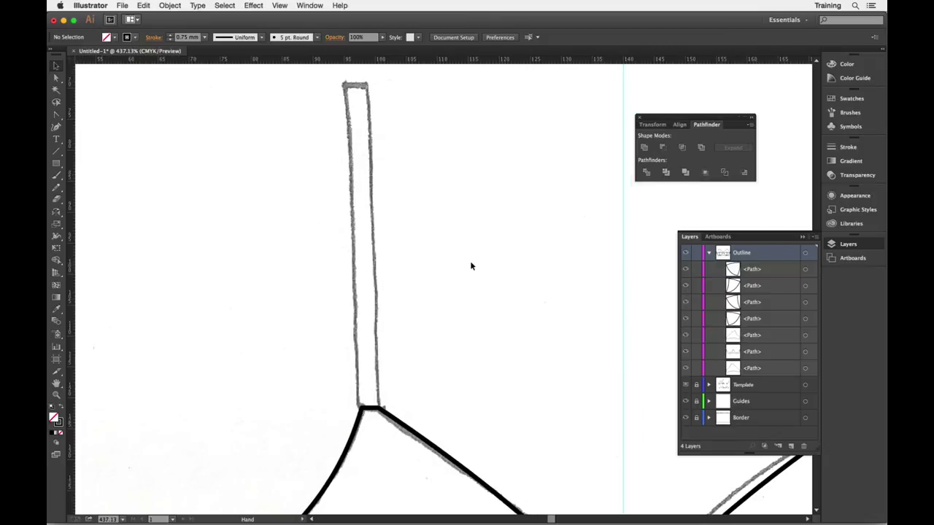
Step: Draw a straight Line Segment up the left strap's centre and bring up the Object > Path commands
click(56, 153)
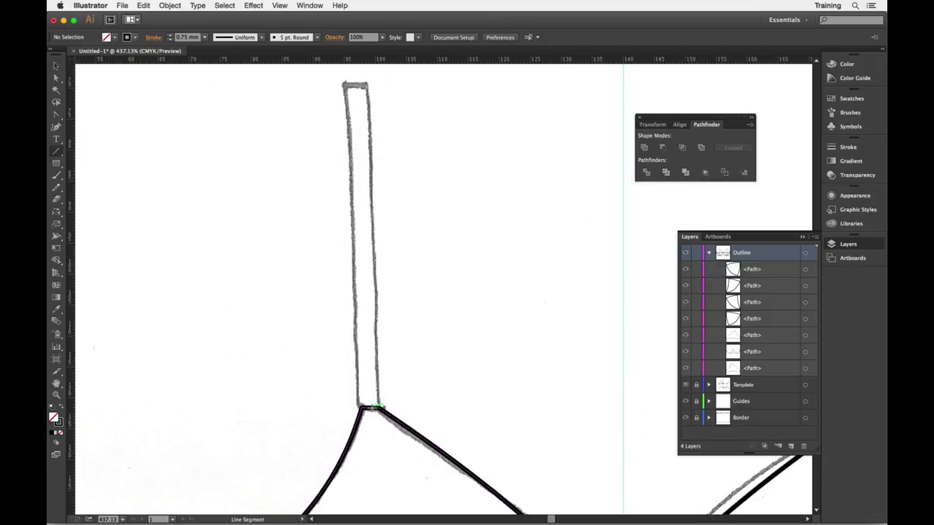
drag(373, 406, 357, 91)
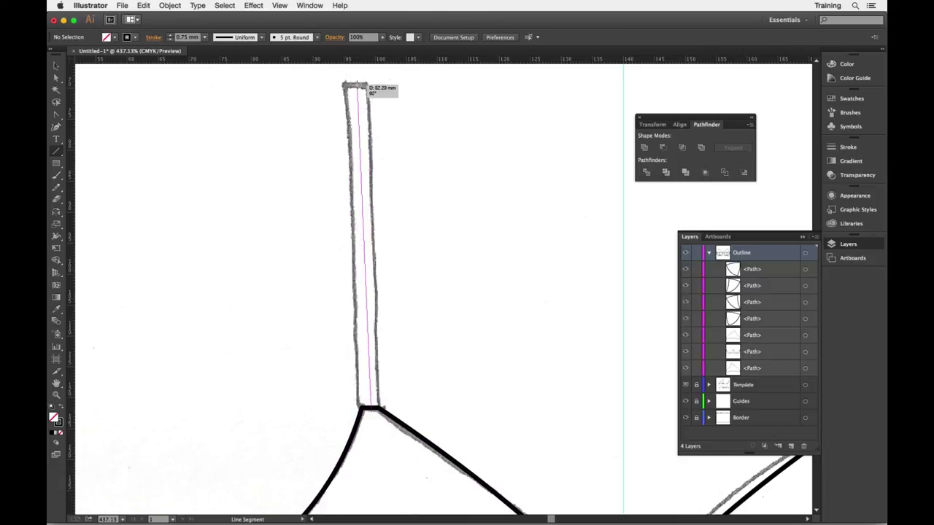
drag(355, 85, 356, 85)
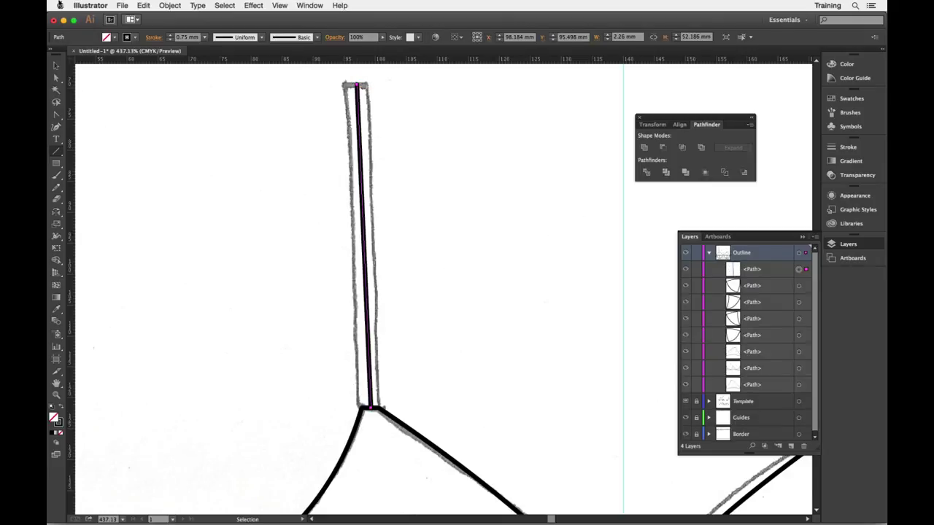
click(172, 5)
mouse_move(189, 196)
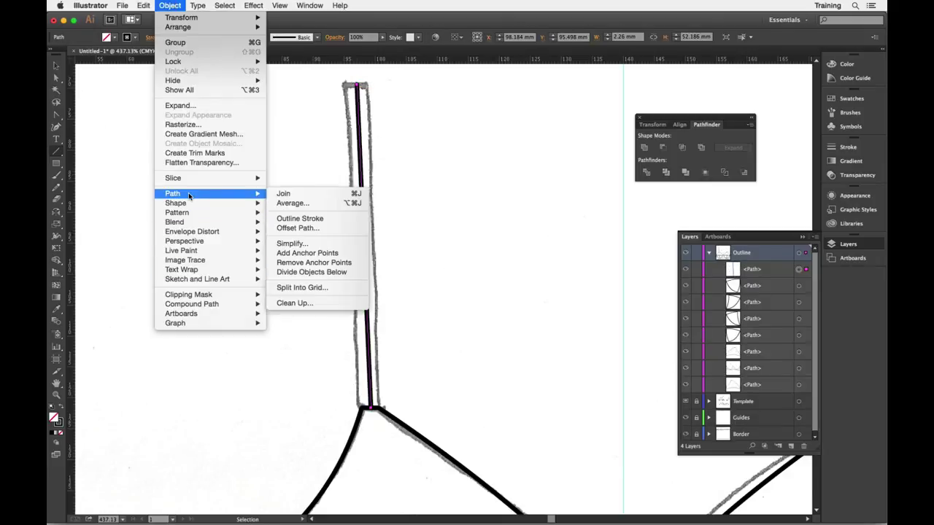
Step: Apply Offset Path to the strap line with Preview on and a 1.5 mm offset
click(313, 229)
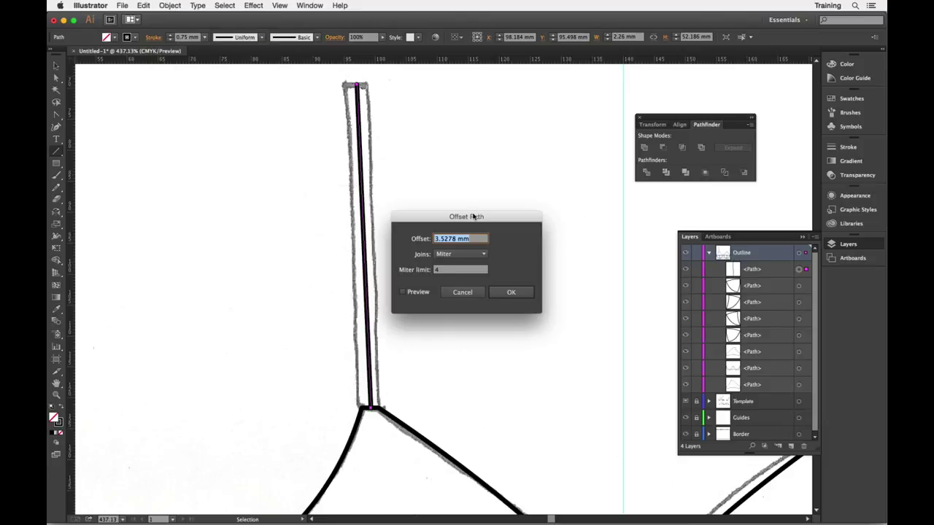
drag(474, 217, 532, 174)
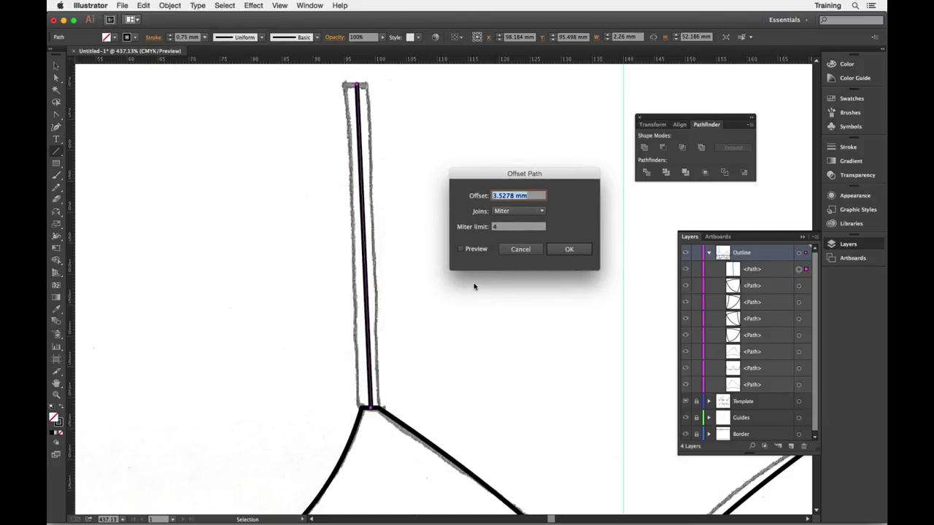
click(460, 249)
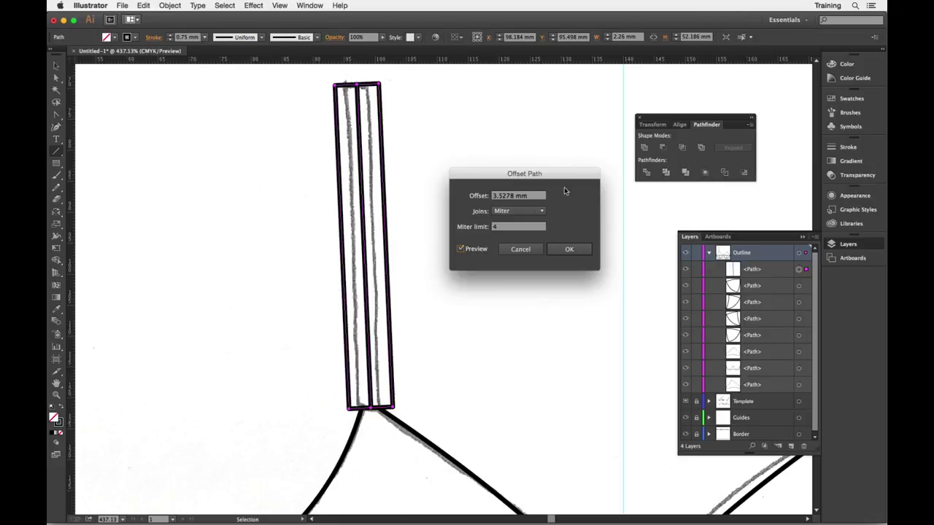
click(538, 195)
drag(539, 195, 471, 191)
drag(538, 174, 527, 166)
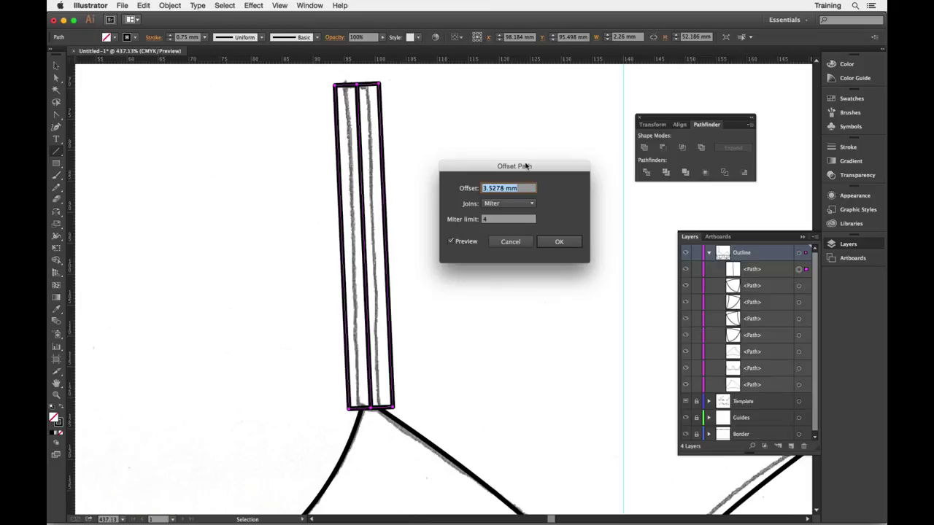
text(3)
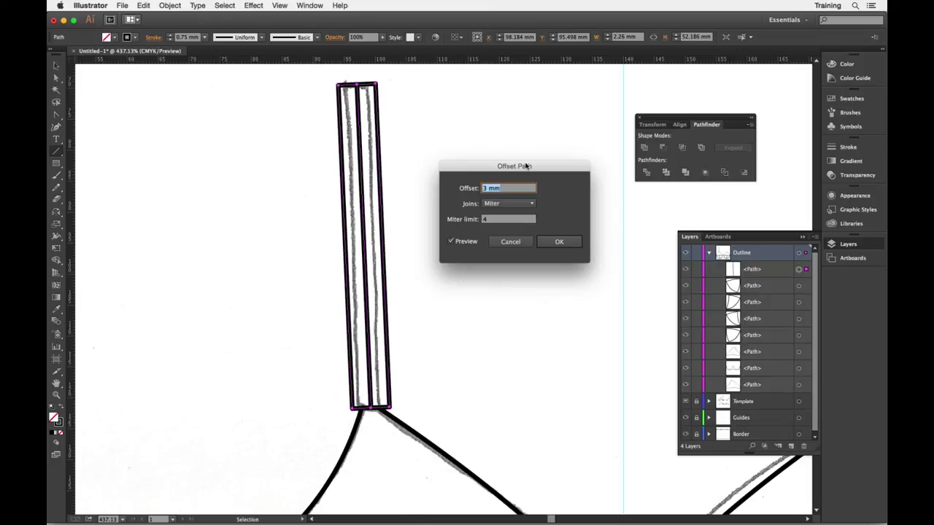
key(Down)
key(Down)
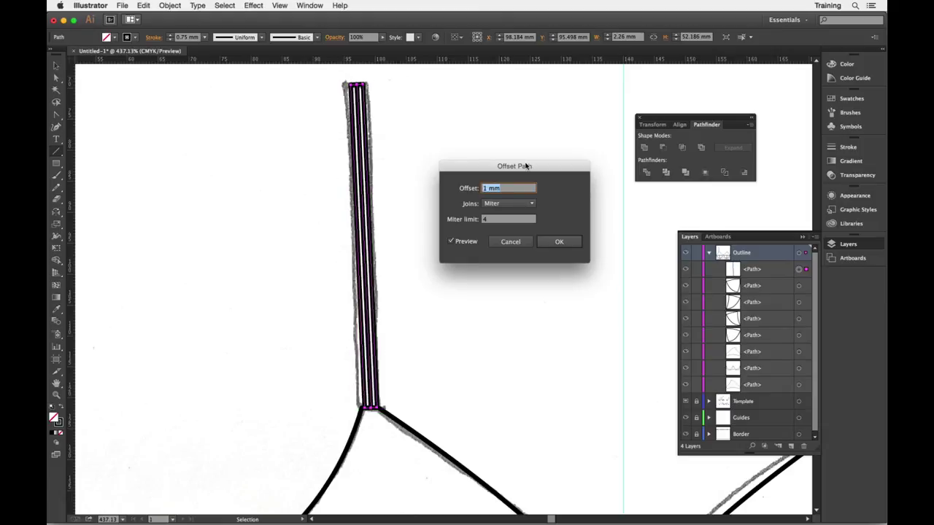
click(484, 189)
text(.5)
key(Tab)
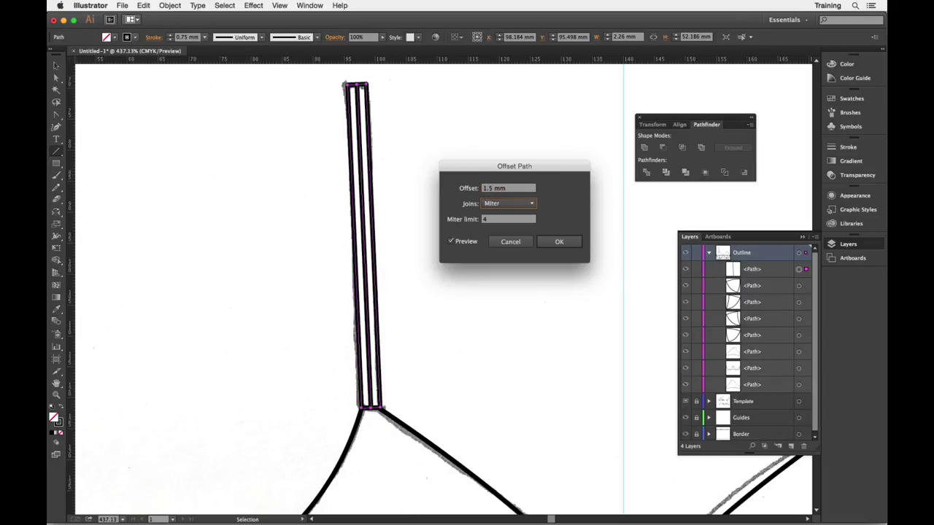
click(560, 243)
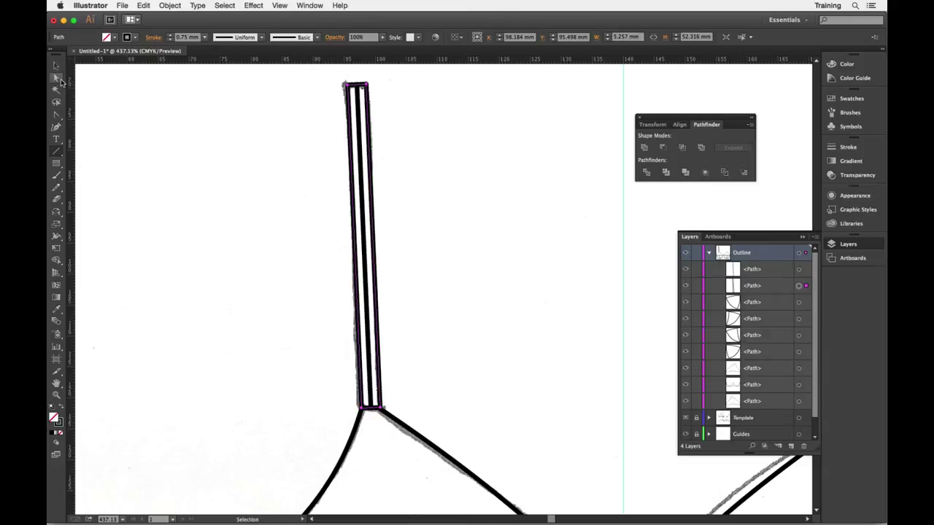
Step: Delete the strap's inner centre line with the Direct Selection tool
click(56, 77)
click(194, 122)
click(359, 125)
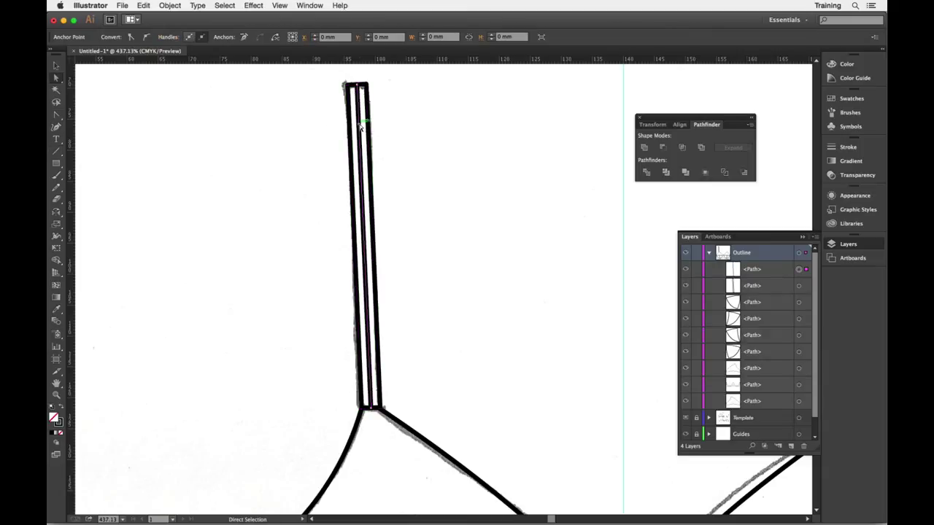
key(Delete)
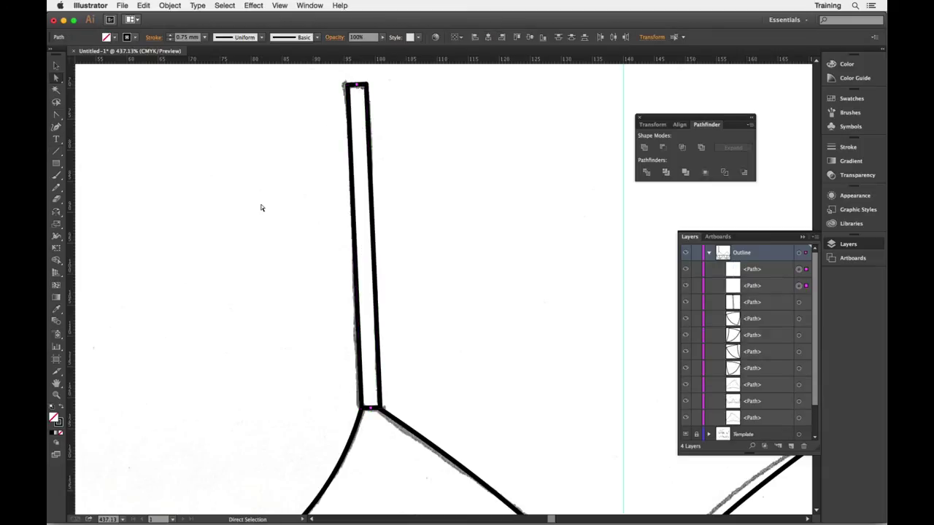
click(148, 302)
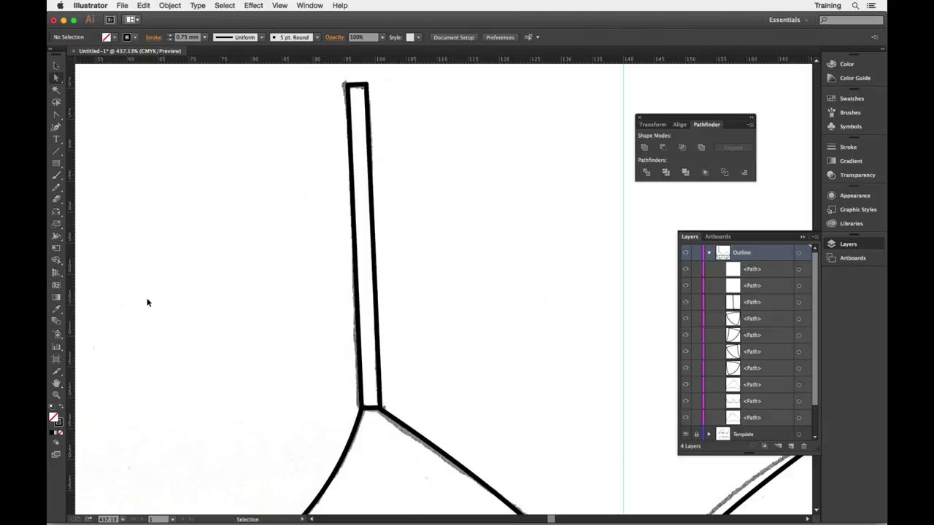
key(ctrl+minus)
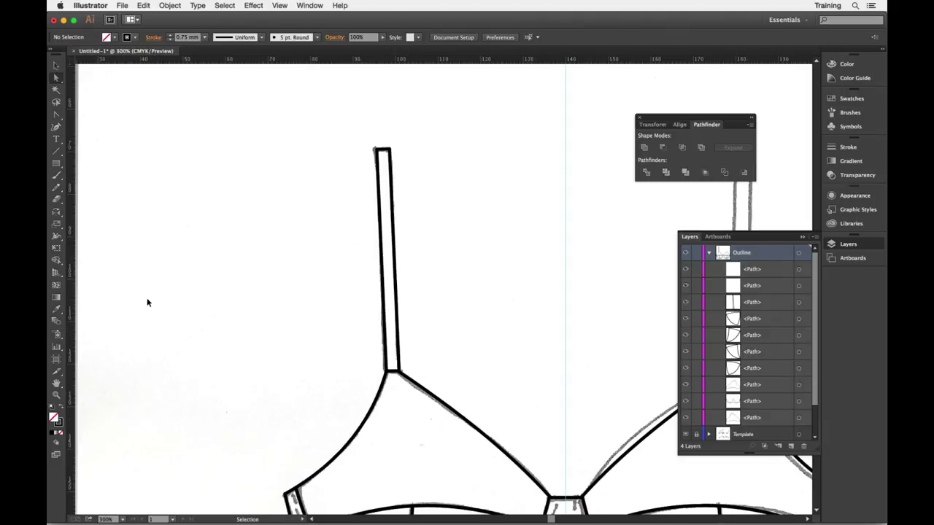
click(57, 65)
Step: Reflect a copy of the left strap vertically across the centre guide onto the right cup
scroll(372, 266, right, 5)
click(247, 180)
click(54, 214)
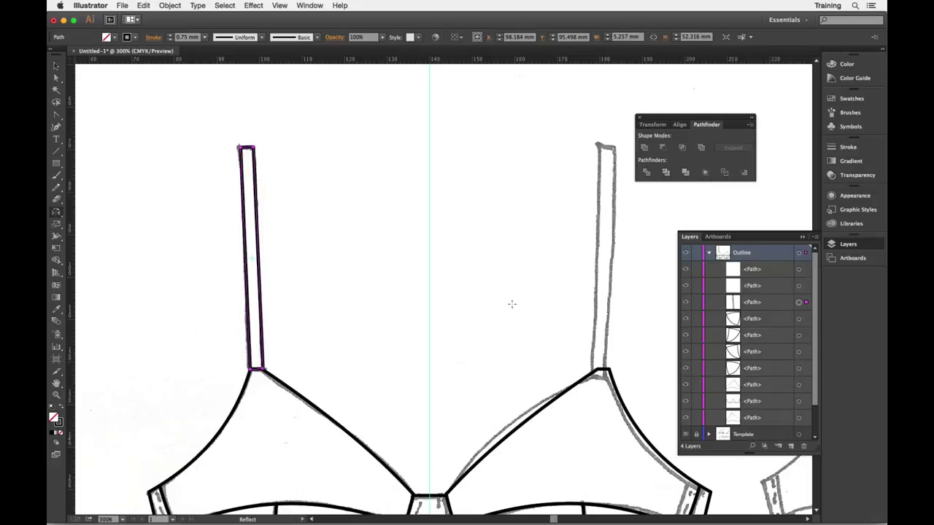
alt+click(430, 279)
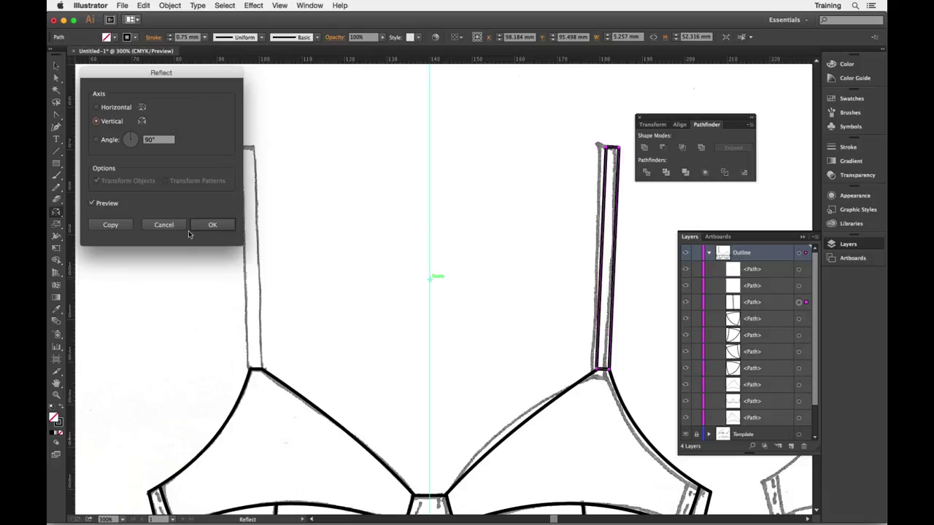
click(110, 224)
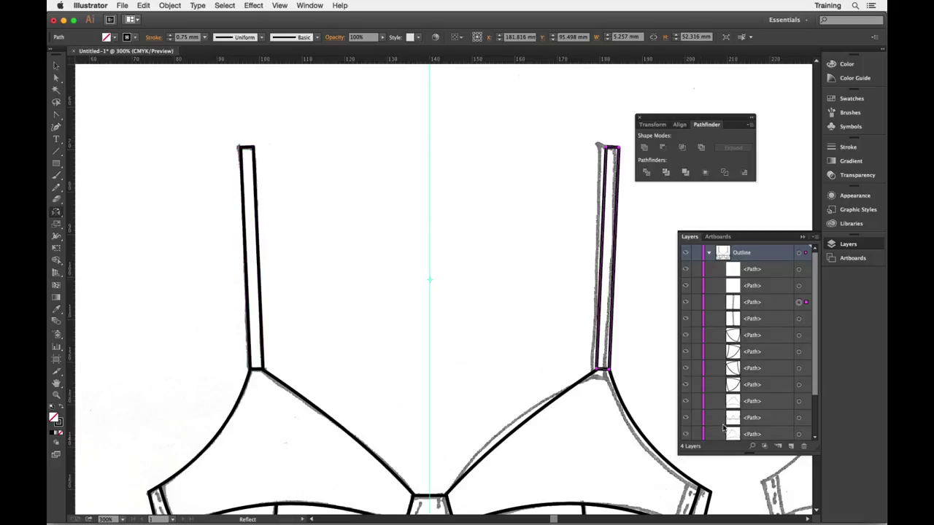
Step: Collapse the Outline layer and hide the Template layer's sketch
click(708, 253)
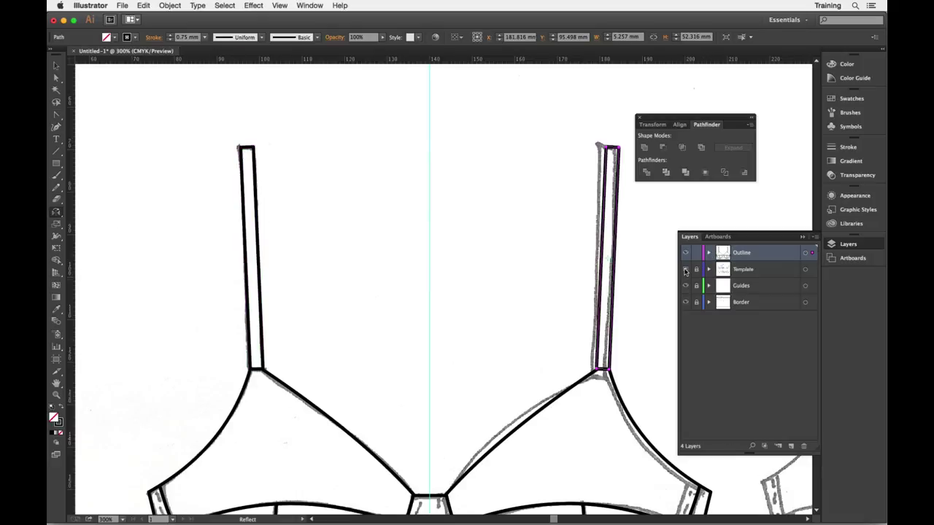
click(685, 270)
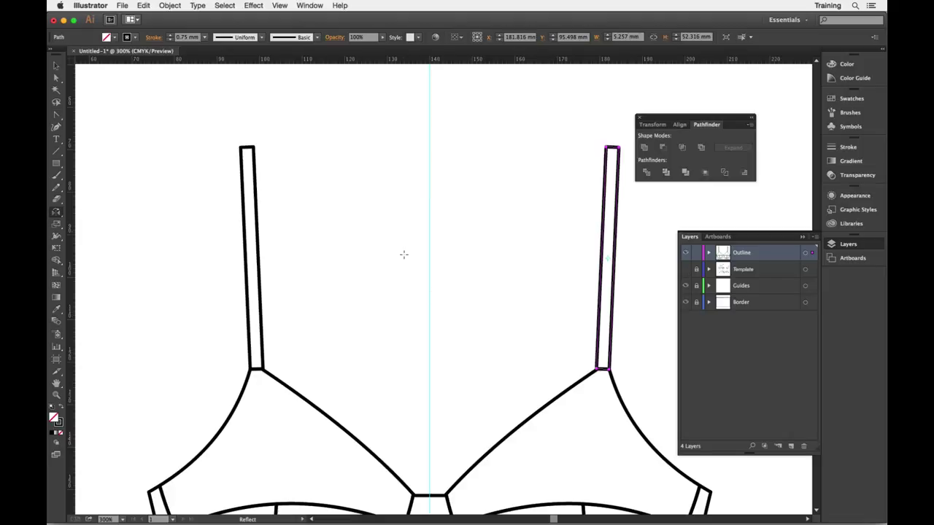
key(super+1)
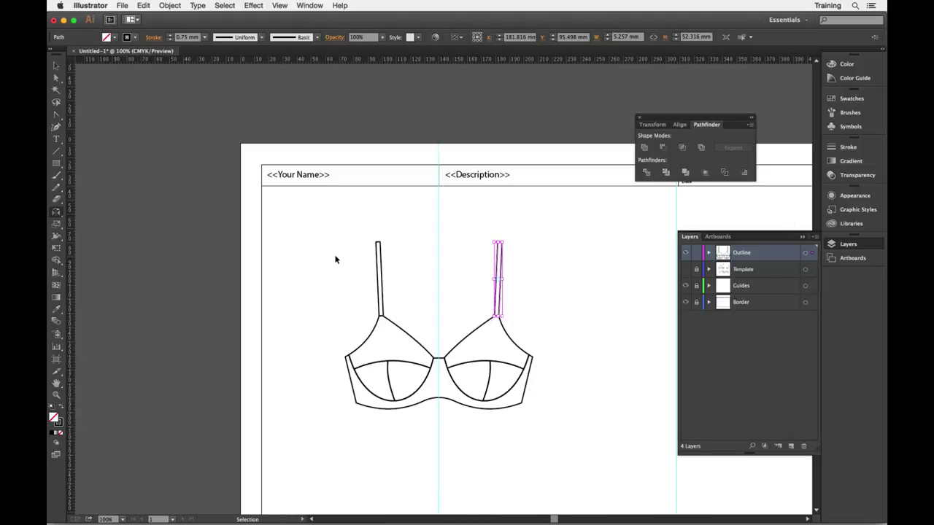
click(335, 259)
Step: Zoom in around the whole bra drawing to view the clean black outline
drag(318, 236, 578, 452)
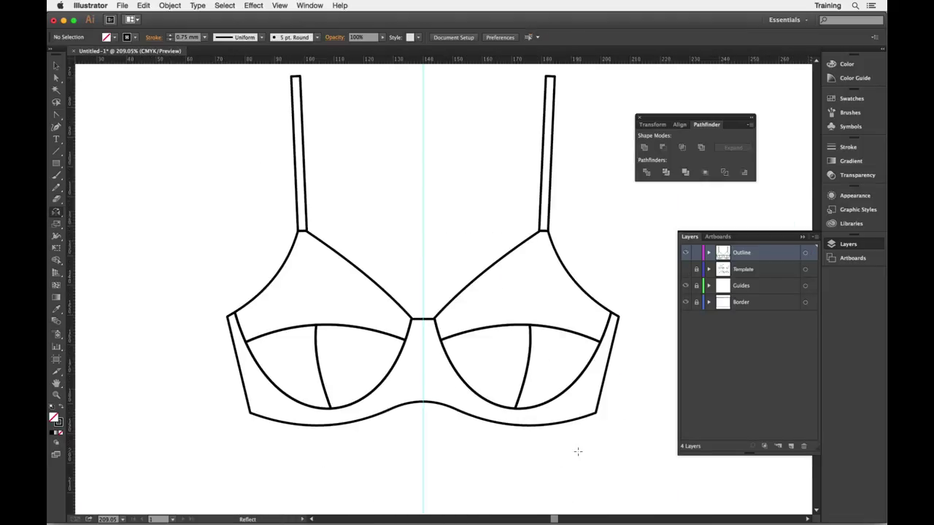
scroll(578, 452, right, 3)
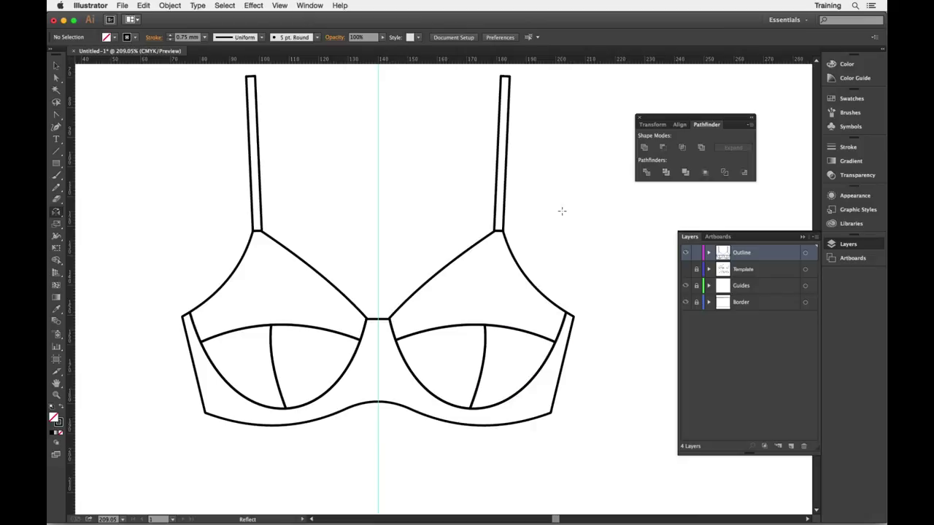
scroll(560, 211, right, 4)
scroll(562, 211, up, 3)
scroll(562, 211, left, 2)
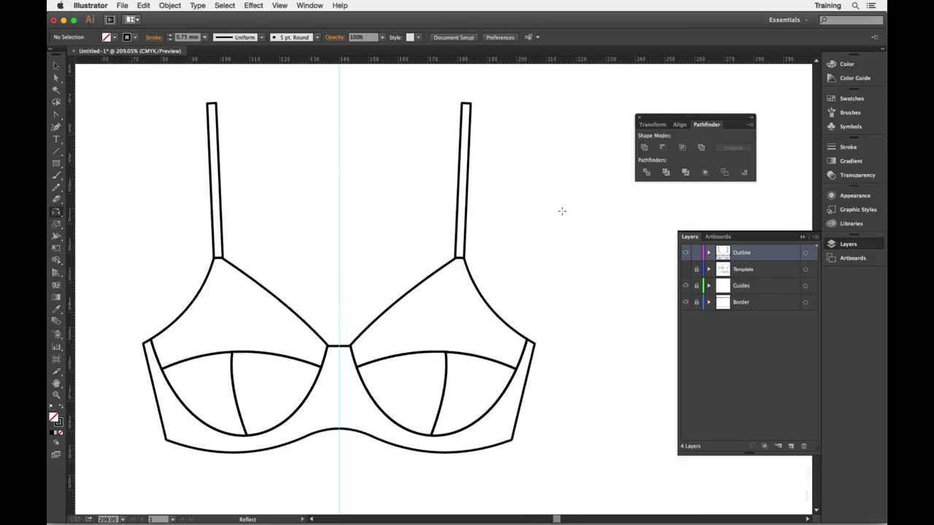